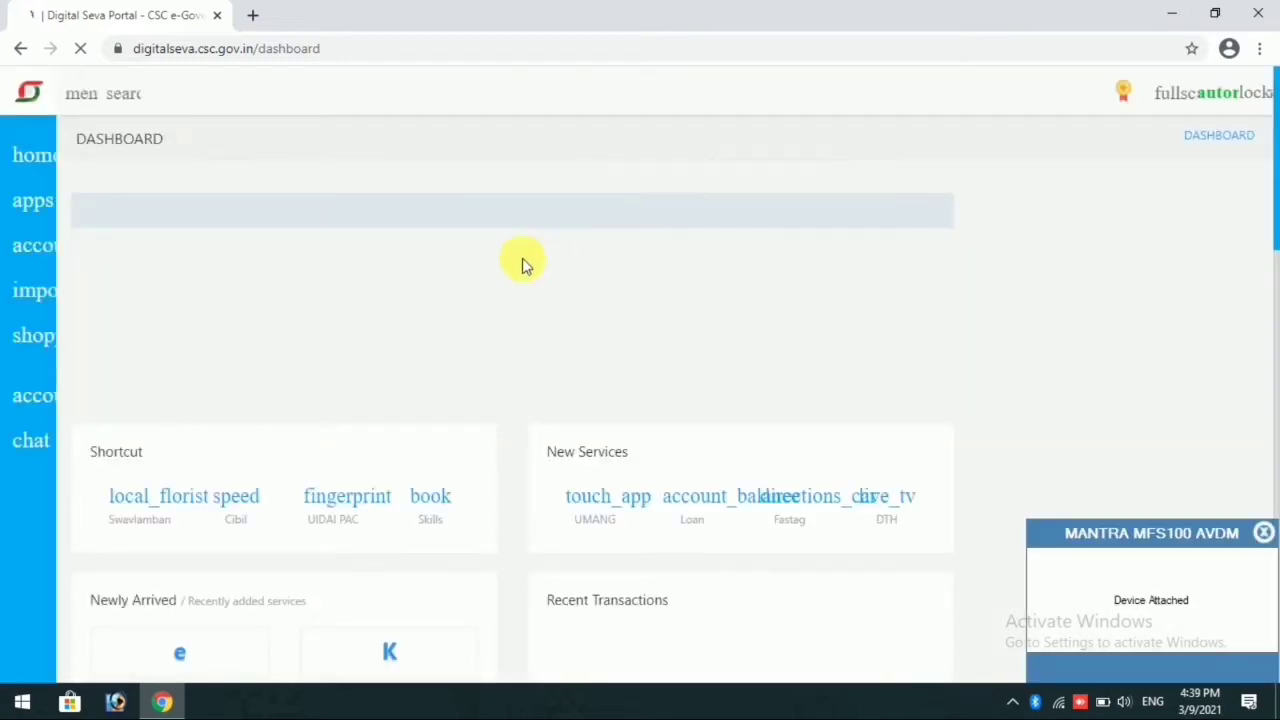
# Step: Dismiss the MANTRA MFS100 device notification and open the Motor Third Party category of the insurance services
pyautogui.click(1263, 534)
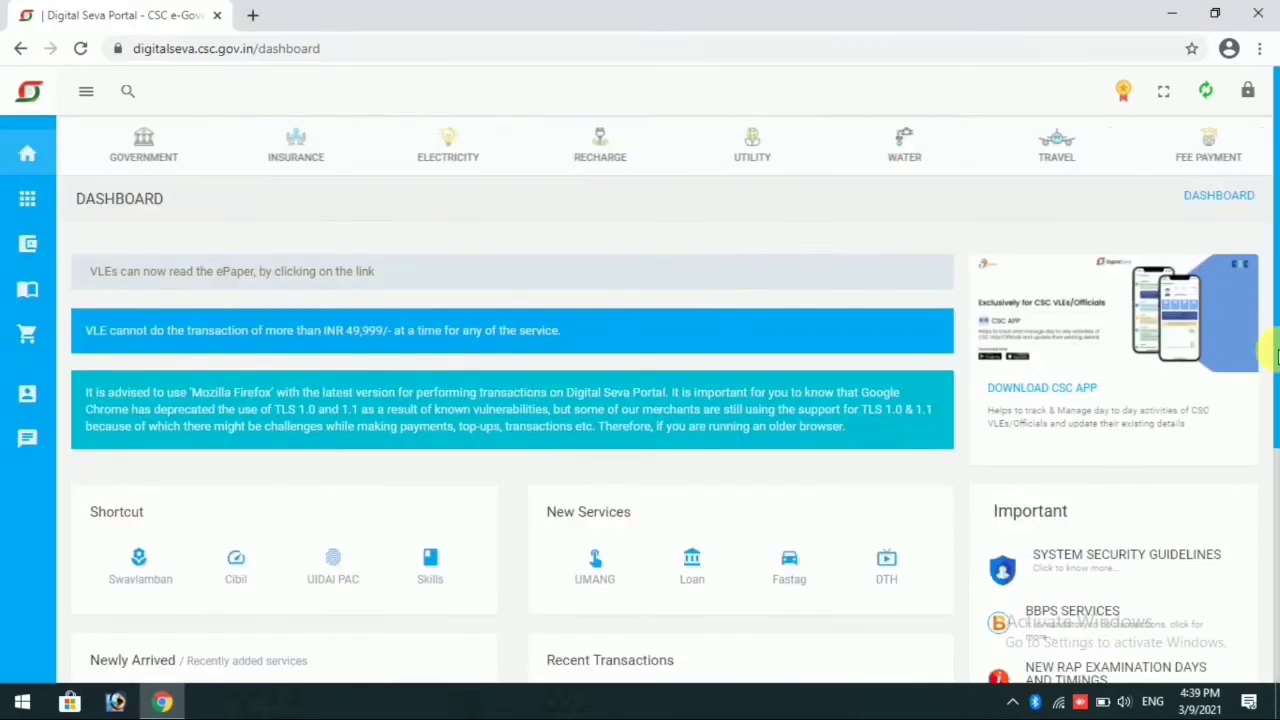
pyautogui.click(287, 152)
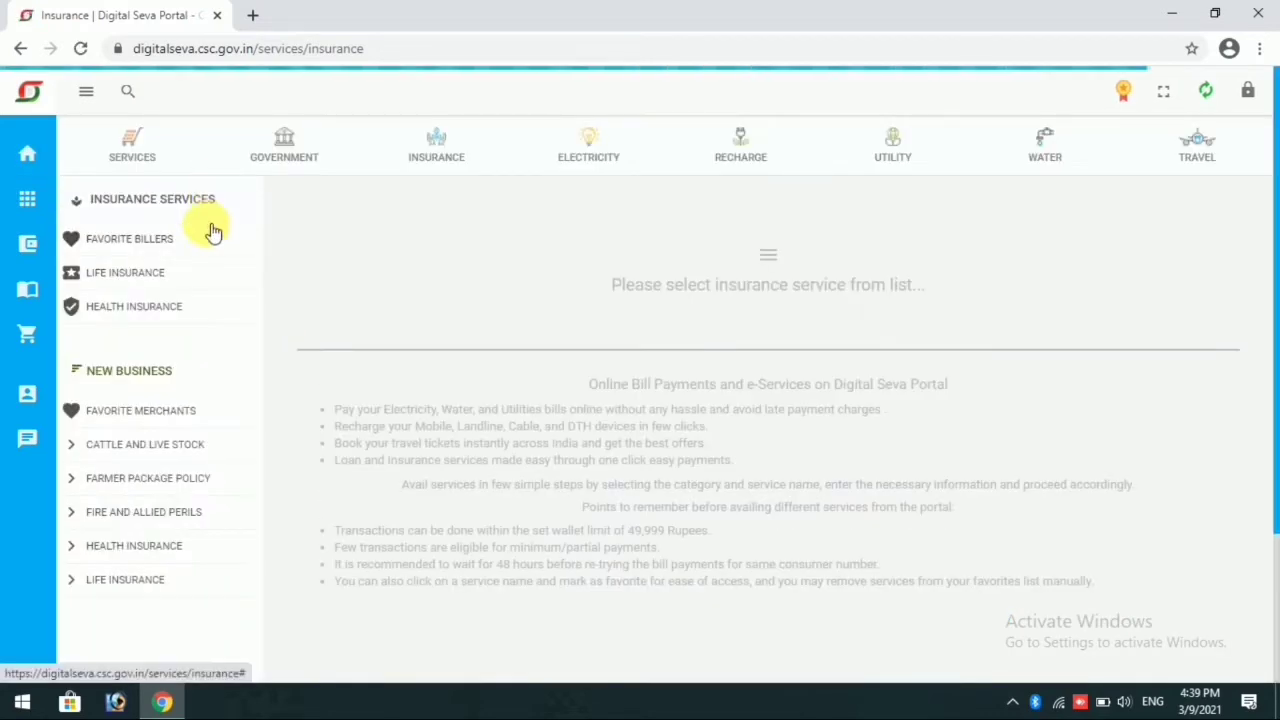
pyautogui.click(121, 268)
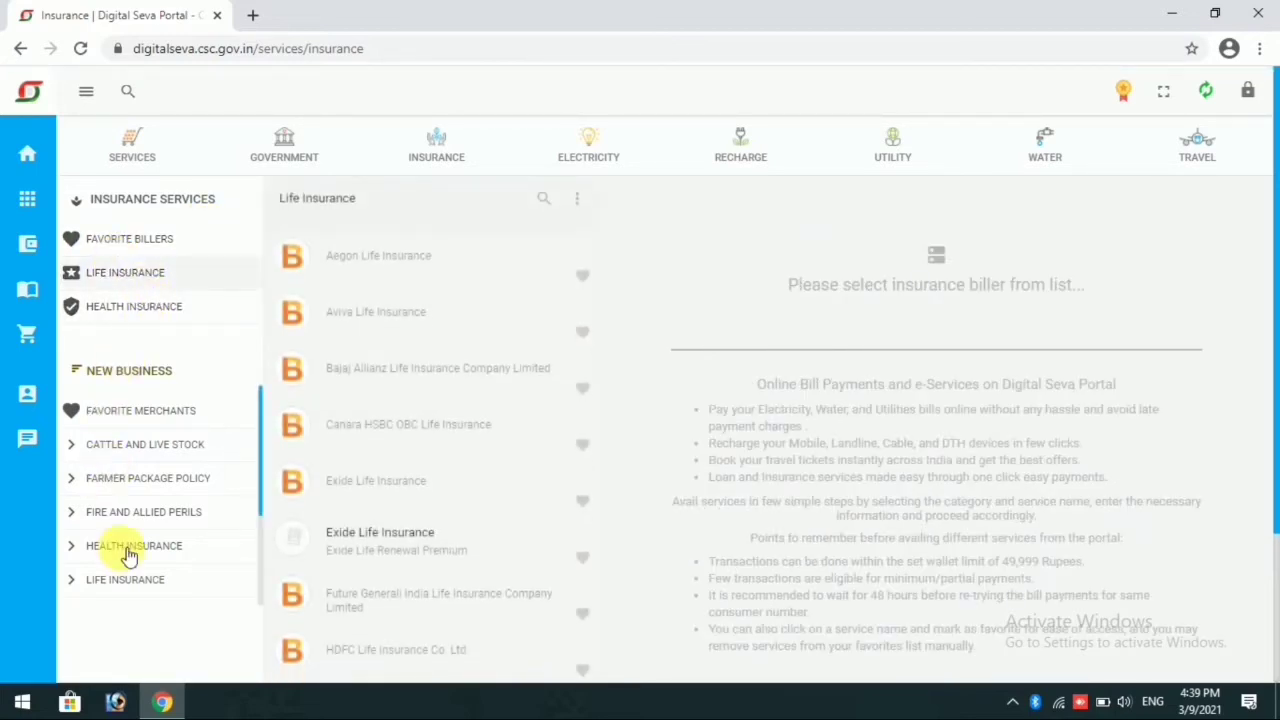
pyautogui.scroll(-3, 262, 560)
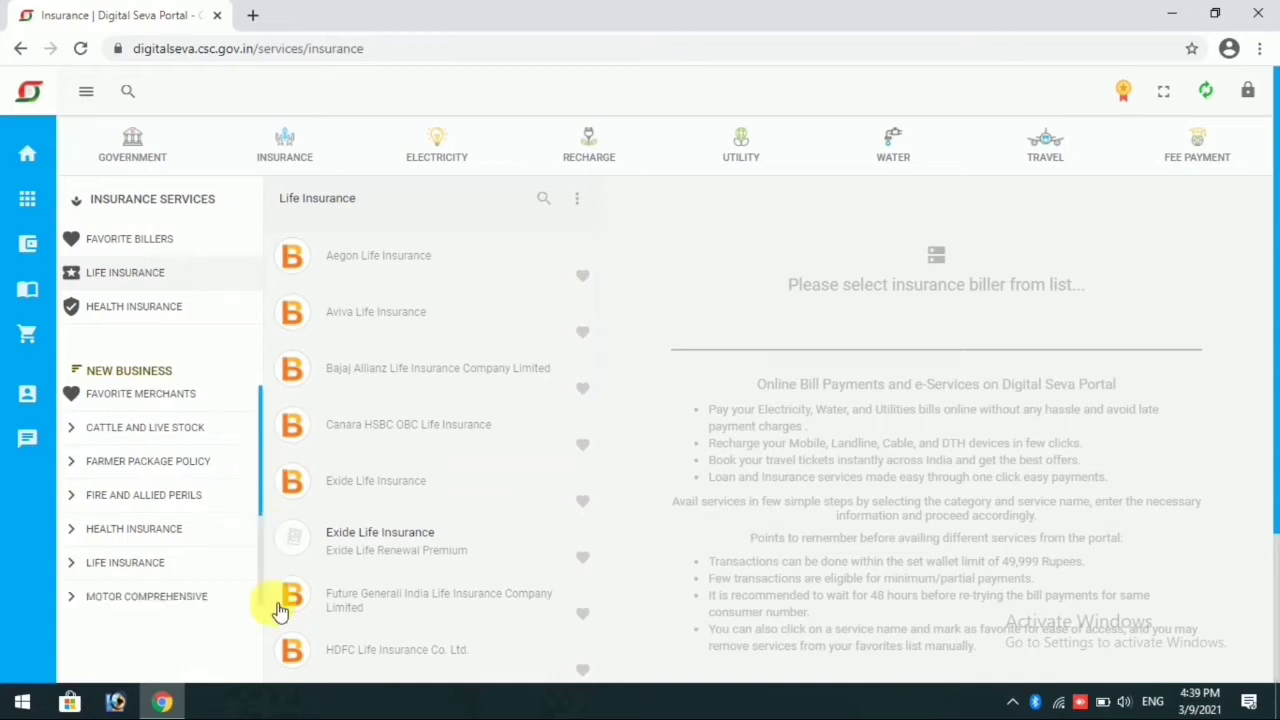
pyautogui.click(130, 512)
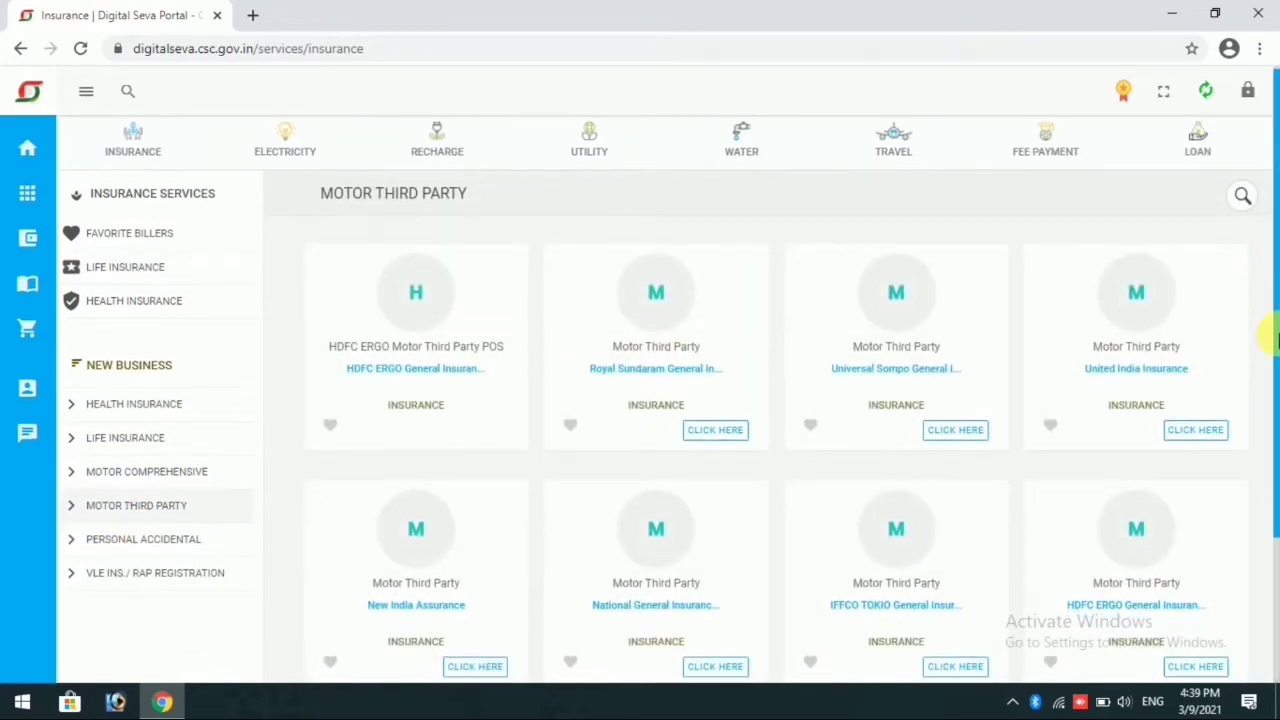
# Step: Find and open the Chola MS General Insurance "Motor Third Party RAP" service
pyautogui.scroll(-1, 1250, 250)
pyautogui.moveTo(1258, 252); pyautogui.dragTo(1271, 678)
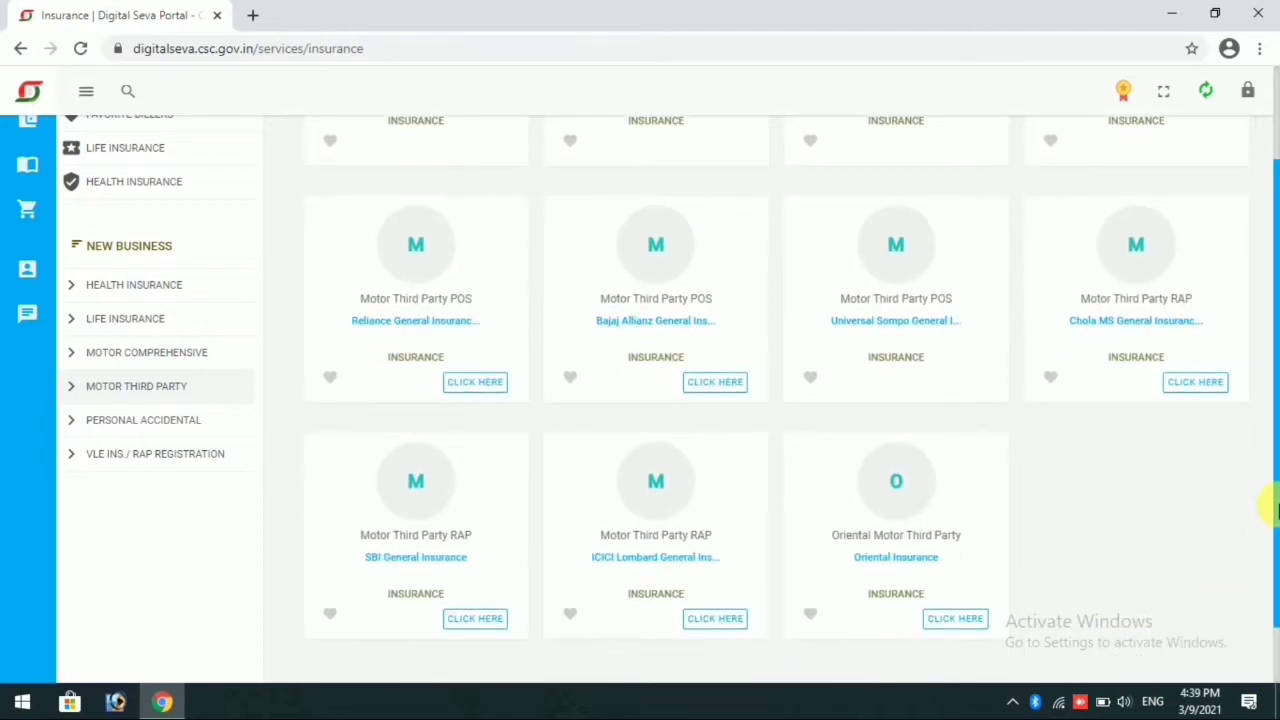
pyautogui.moveTo(1274, 508); pyautogui.dragTo(1274, 573)
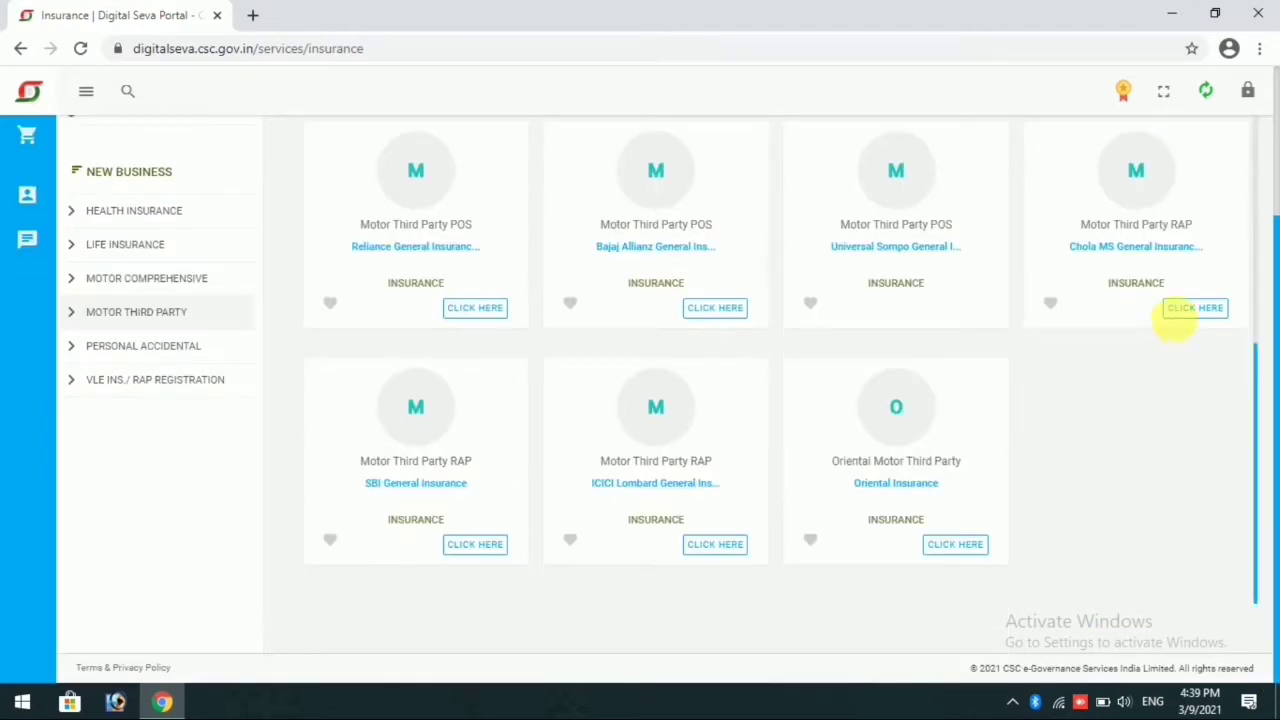
pyautogui.click(1182, 310)
# Step: Go to the Chola CSC Login page and start the login with Digital Seva Connect
pyautogui.click(80, 12)
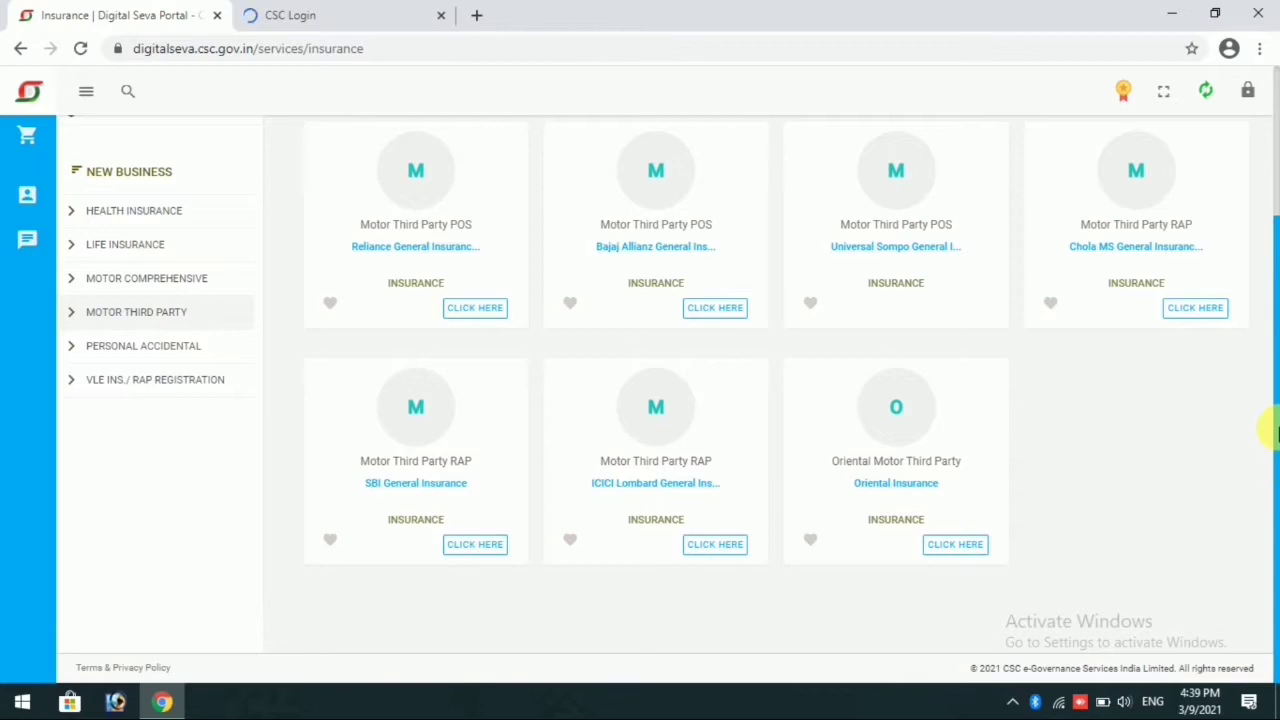
pyautogui.moveTo(1277, 424); pyautogui.dragTo(1266, 400)
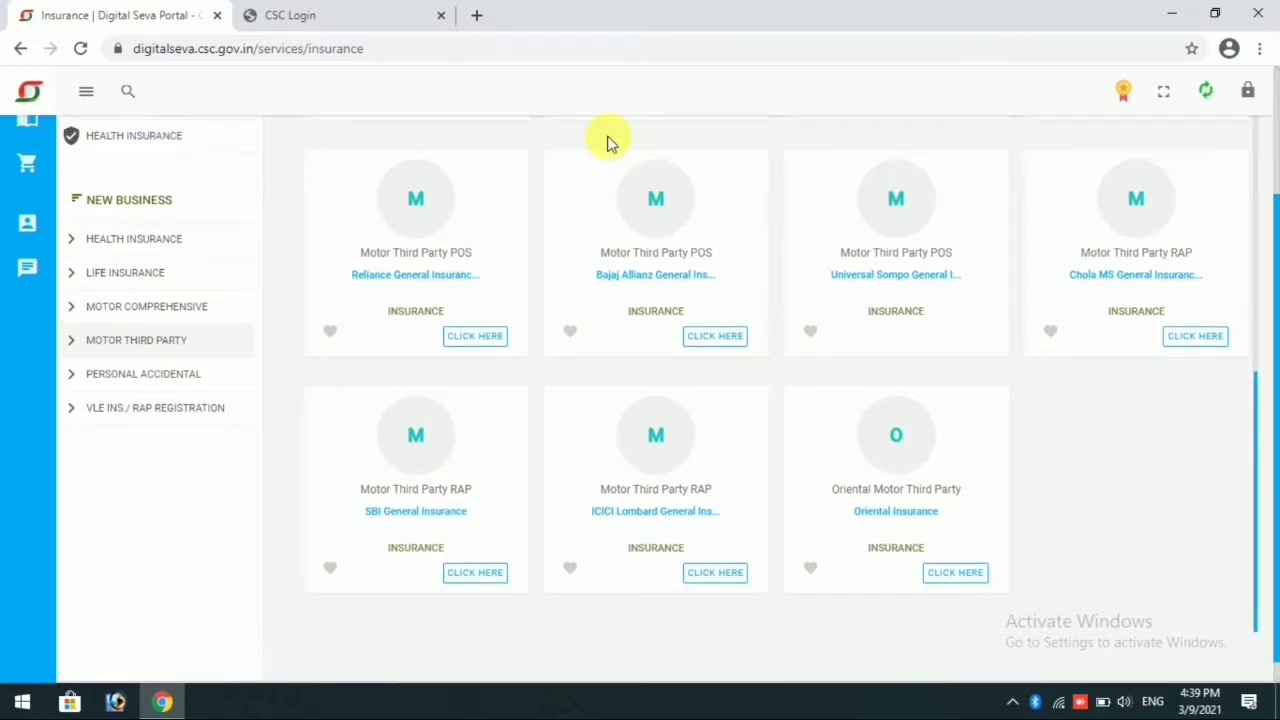
pyautogui.click(384, 12)
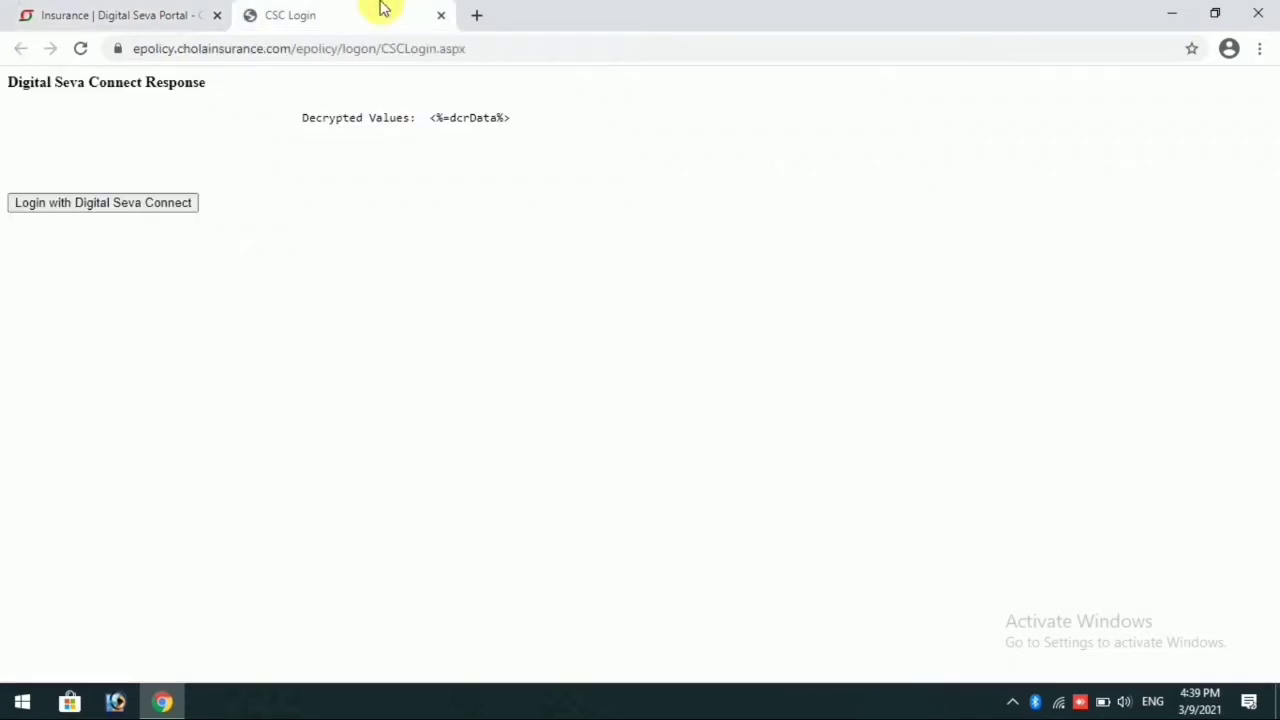
pyautogui.click(89, 208)
# Step: Sign in to Digital Seva Connect with the account username and password
pyautogui.click(68, 8)
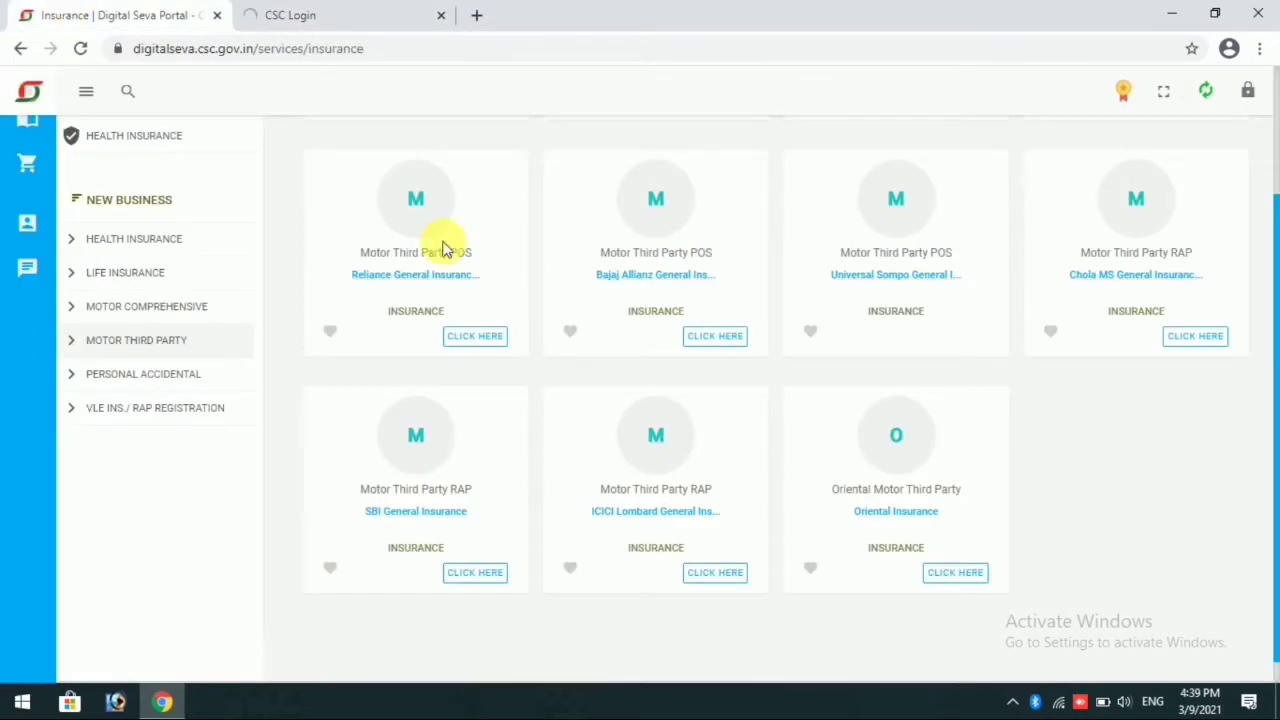
pyautogui.scroll(2, 1270, 380)
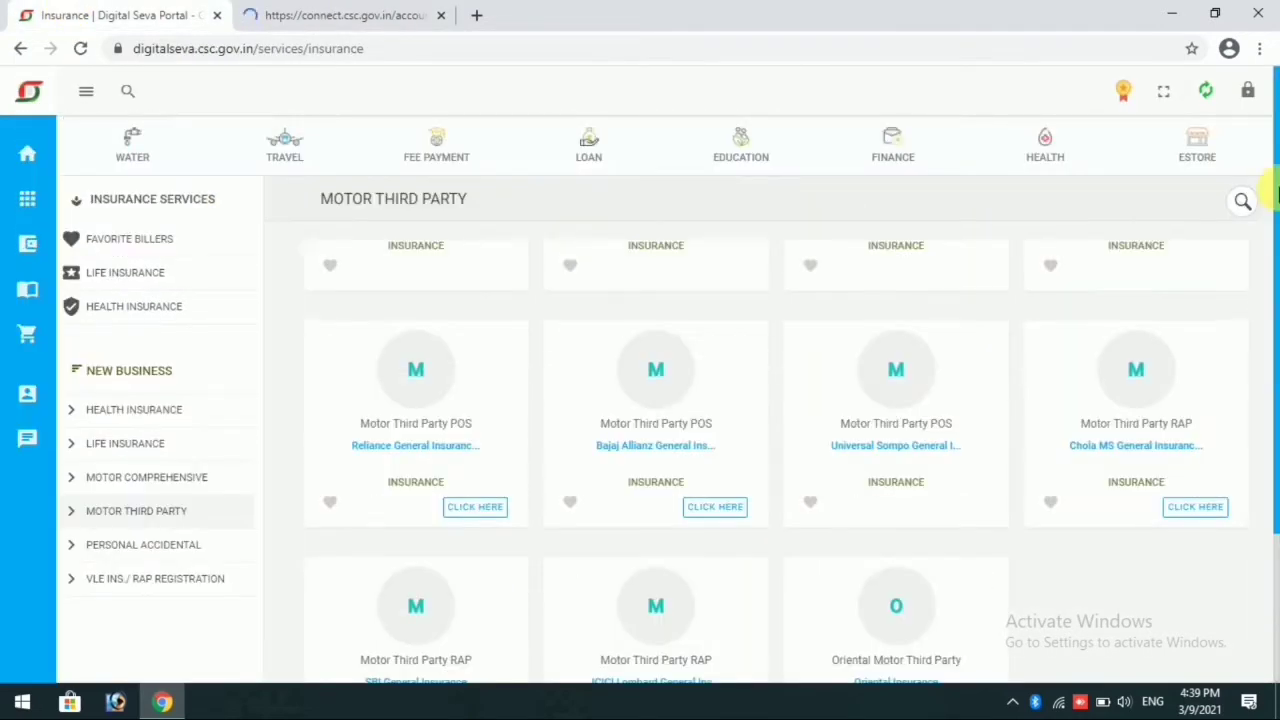
pyautogui.click(340, 14)
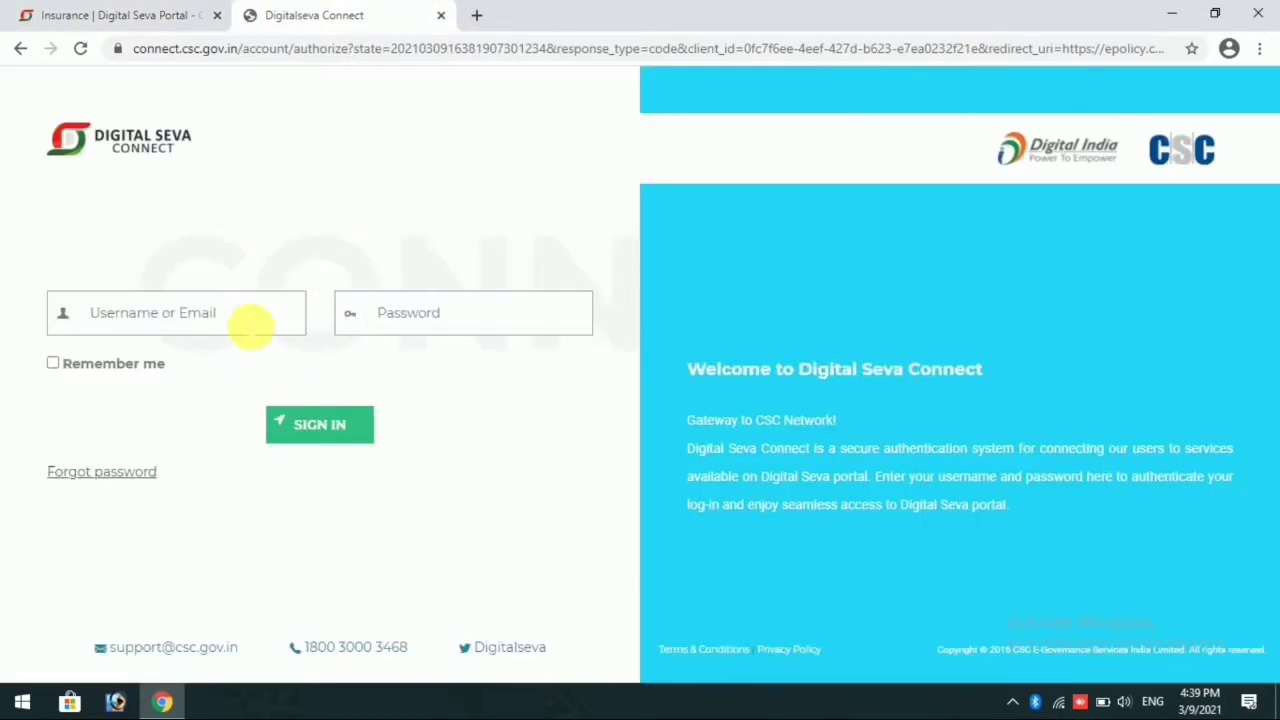
pyautogui.click(251, 318)
pyautogui.write('***')
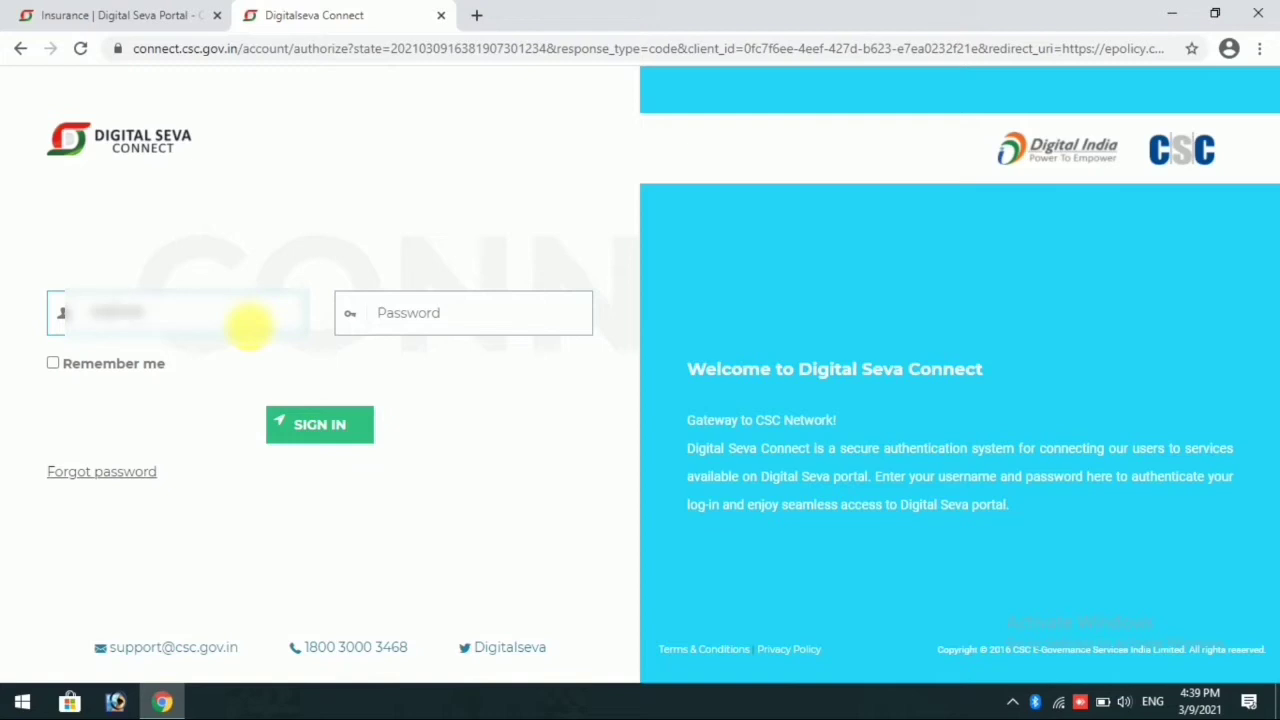
pyautogui.press('Tab')
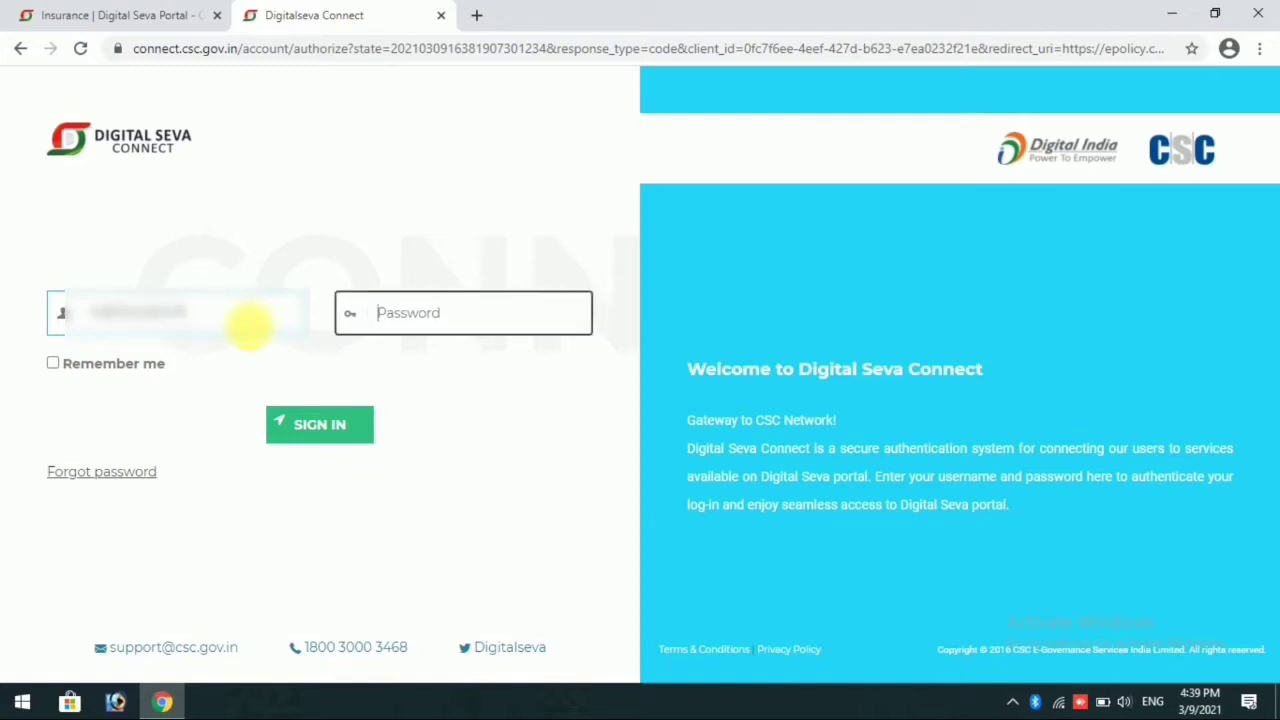
pyautogui.write('*')
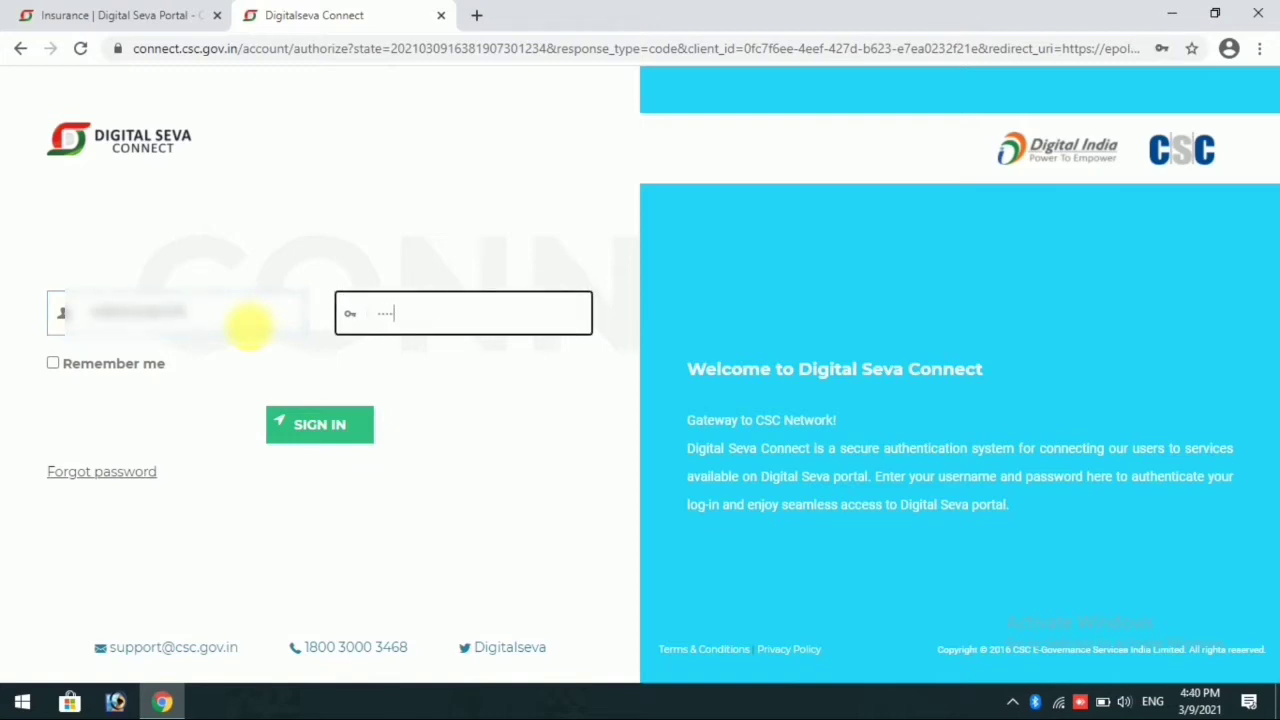
pyautogui.press('Return')
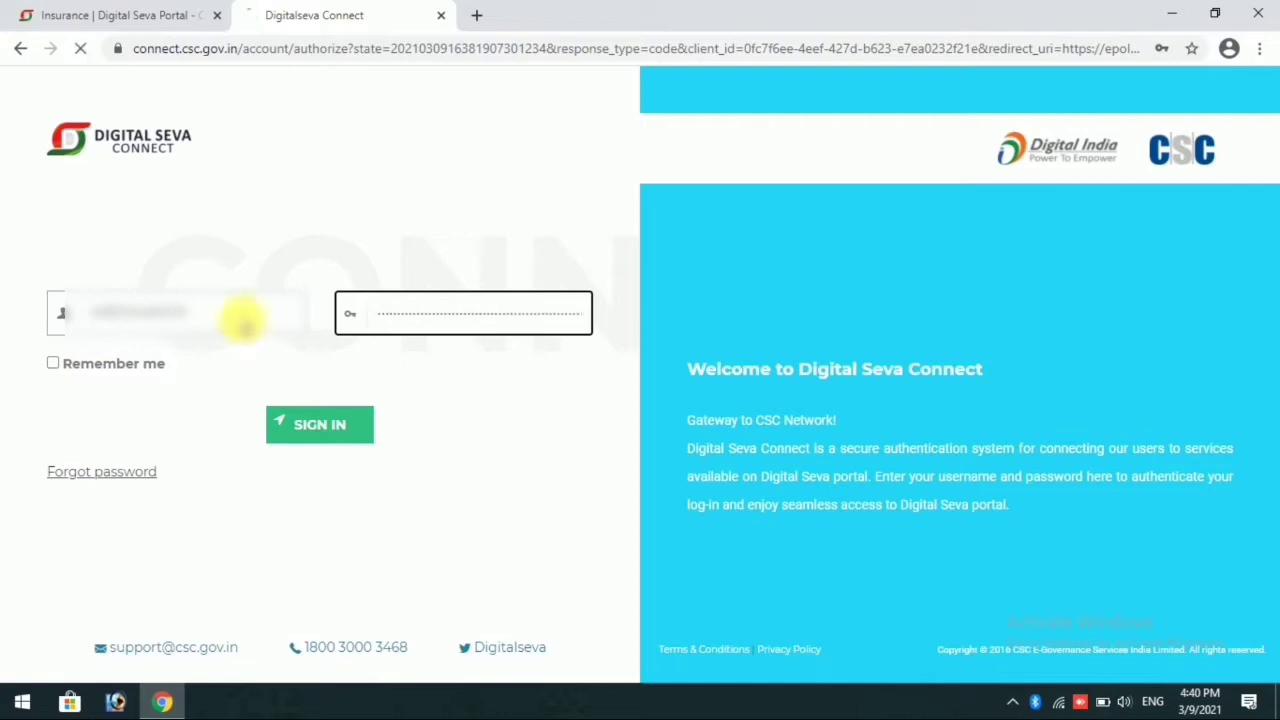
# Step: Skip the EKYC/EIA form and open the wallet summary in the Digital Seva Portal
pyautogui.click(75, 12)
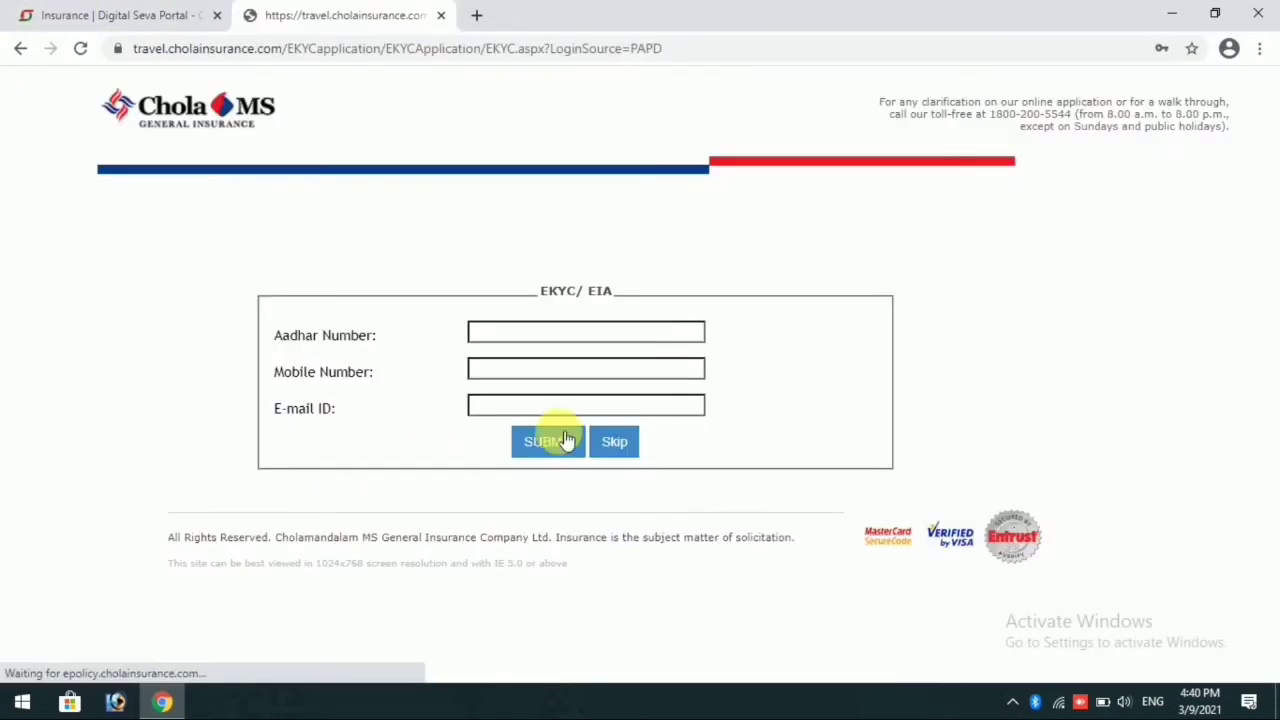
pyautogui.click(624, 444)
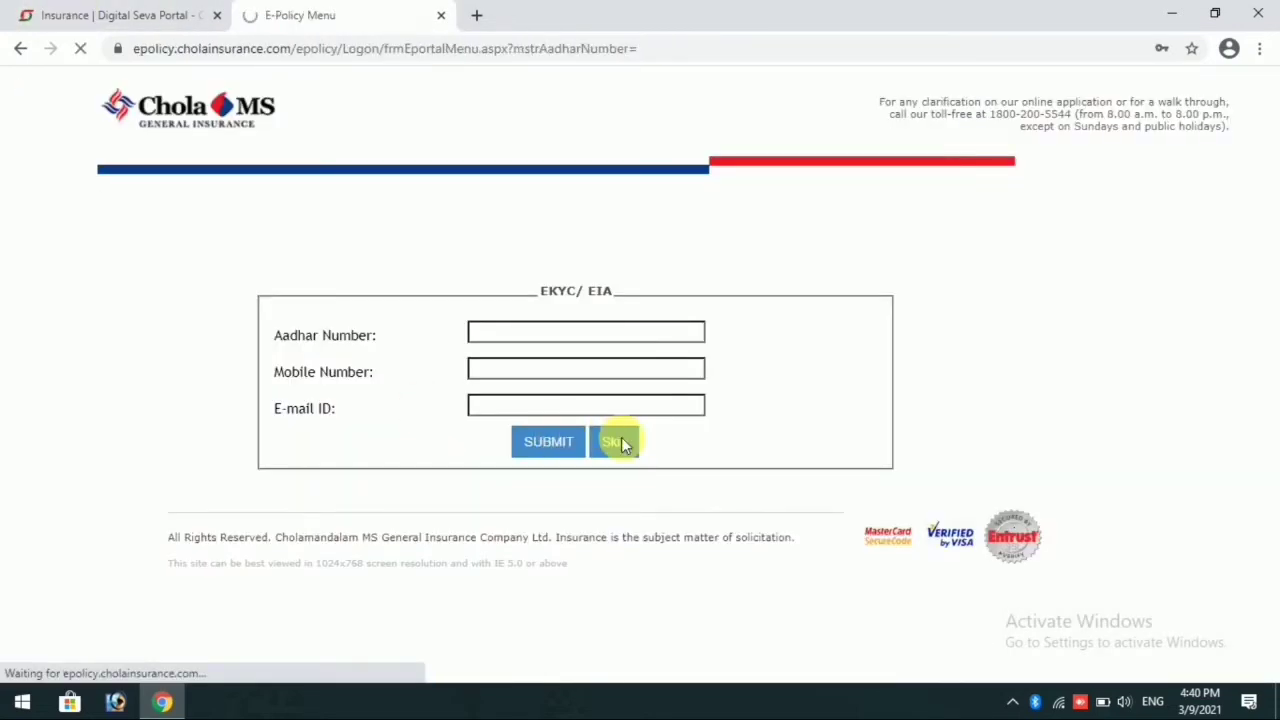
pyautogui.click(62, 10)
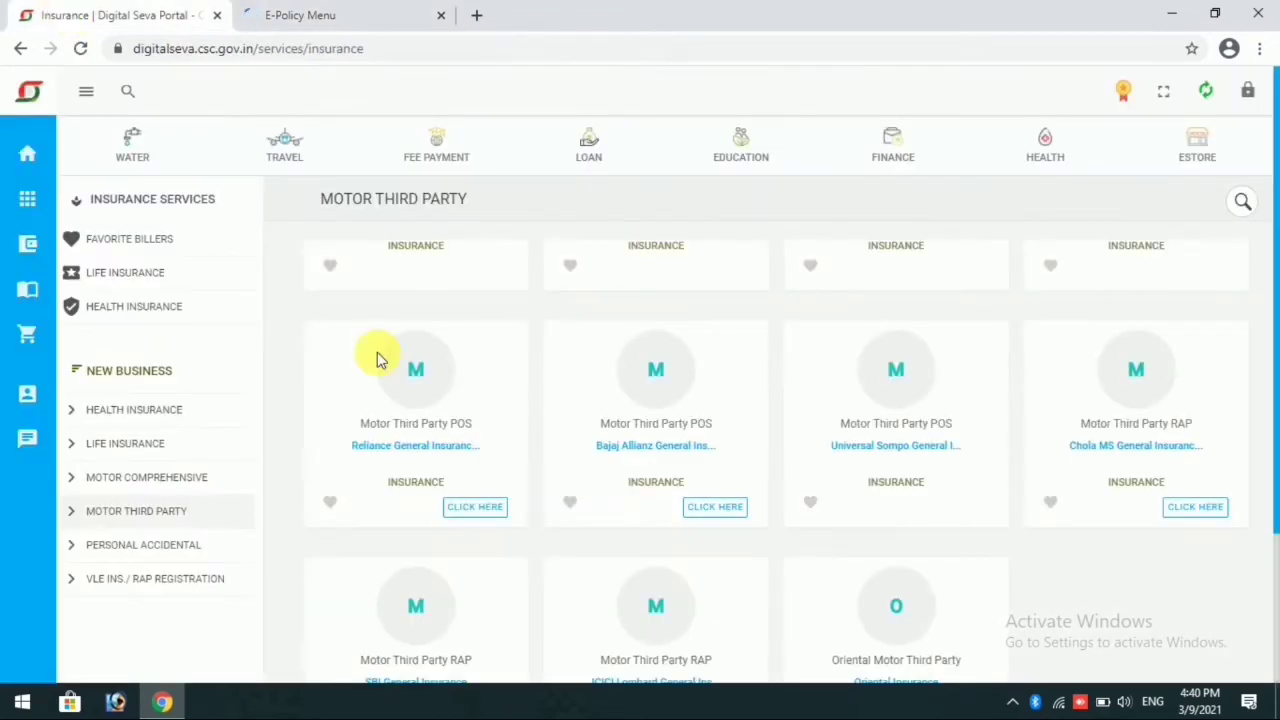
pyautogui.moveTo(97, 245)
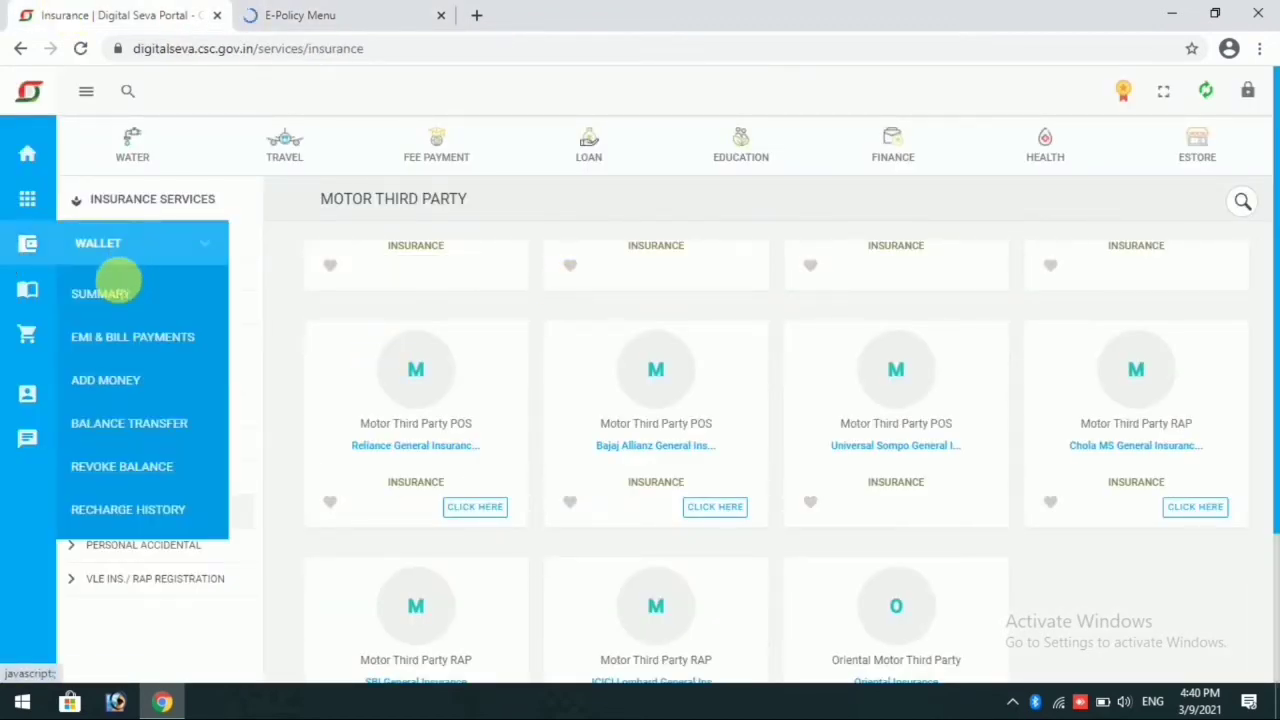
# Step: Return to the Chola MS E-Policy menu and open the Twowheeler Liability product under Motor
pyautogui.click(322, 10)
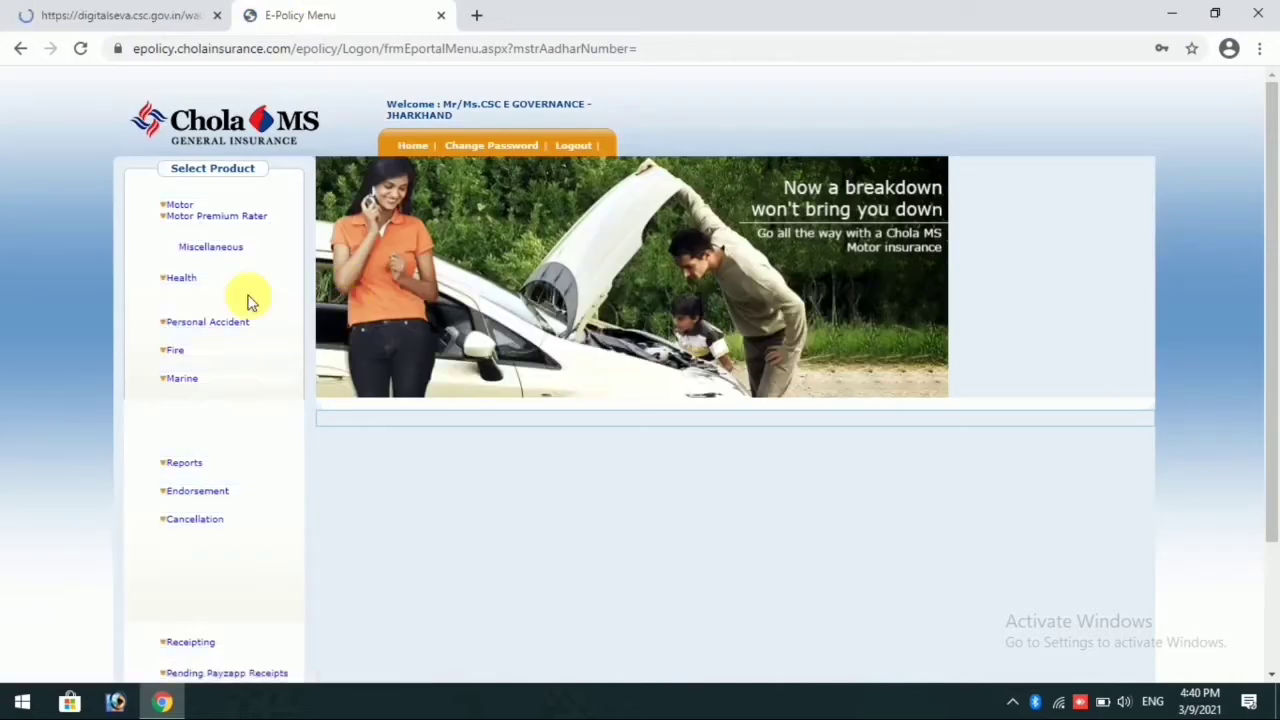
pyautogui.click(172, 210)
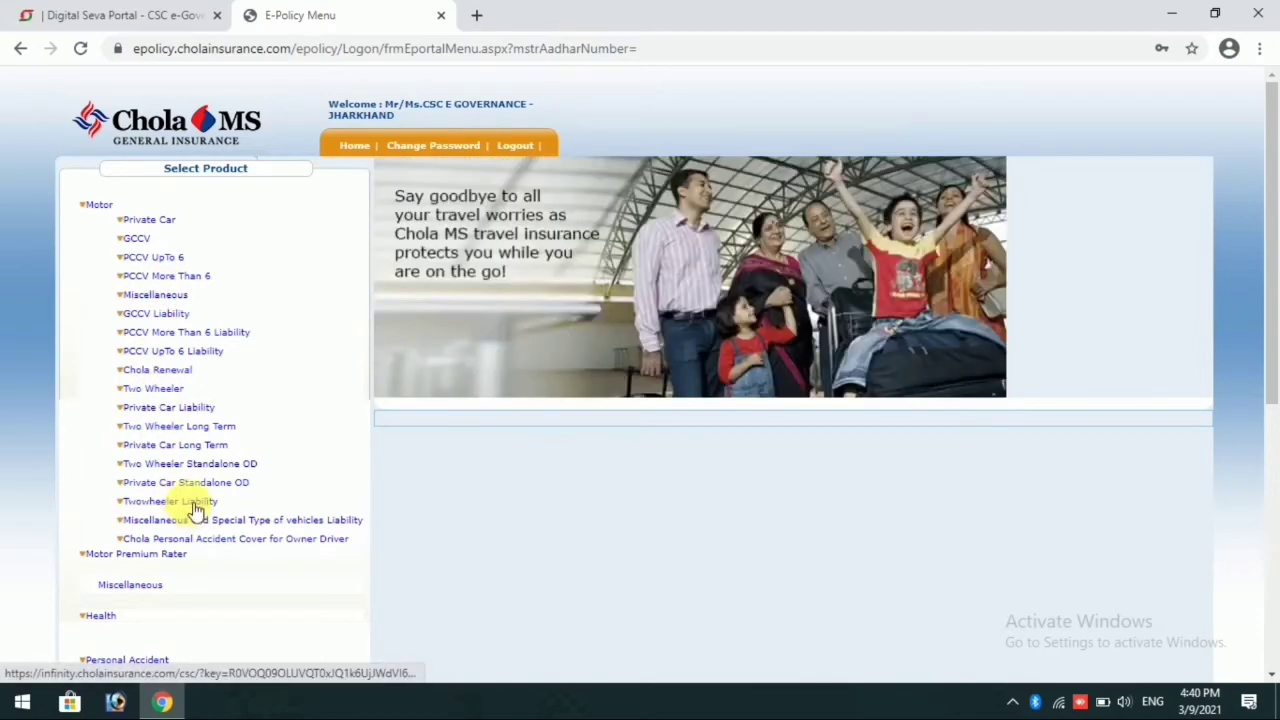
pyautogui.click(177, 14)
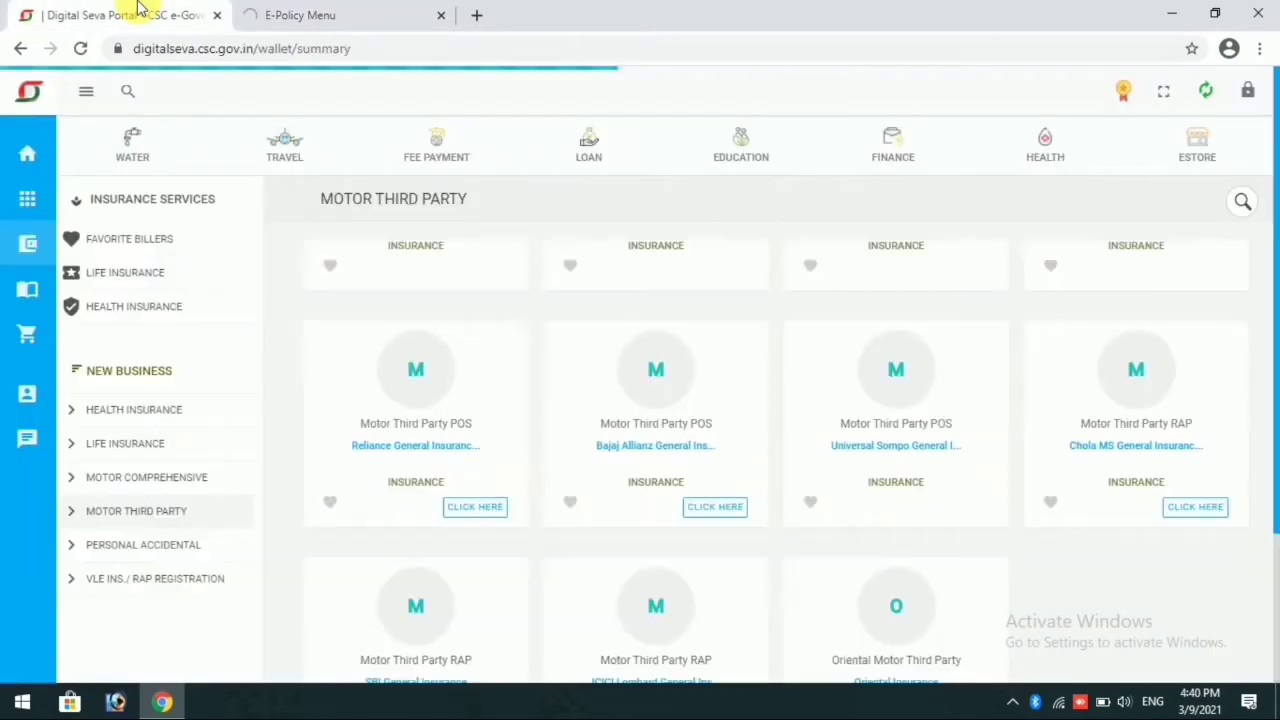
pyautogui.click(312, 10)
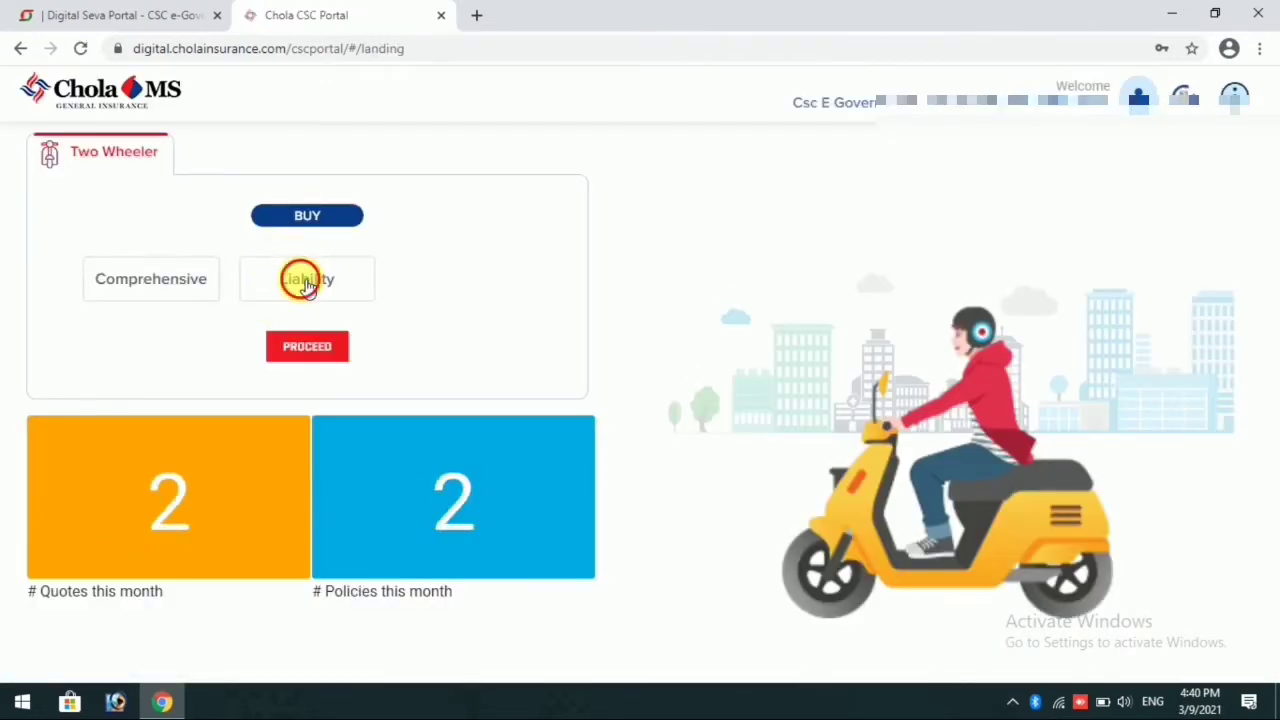
# Step: Choose Liability cover for the two wheeler, select the office code and continue to the brand selection
pyautogui.click(300, 279)
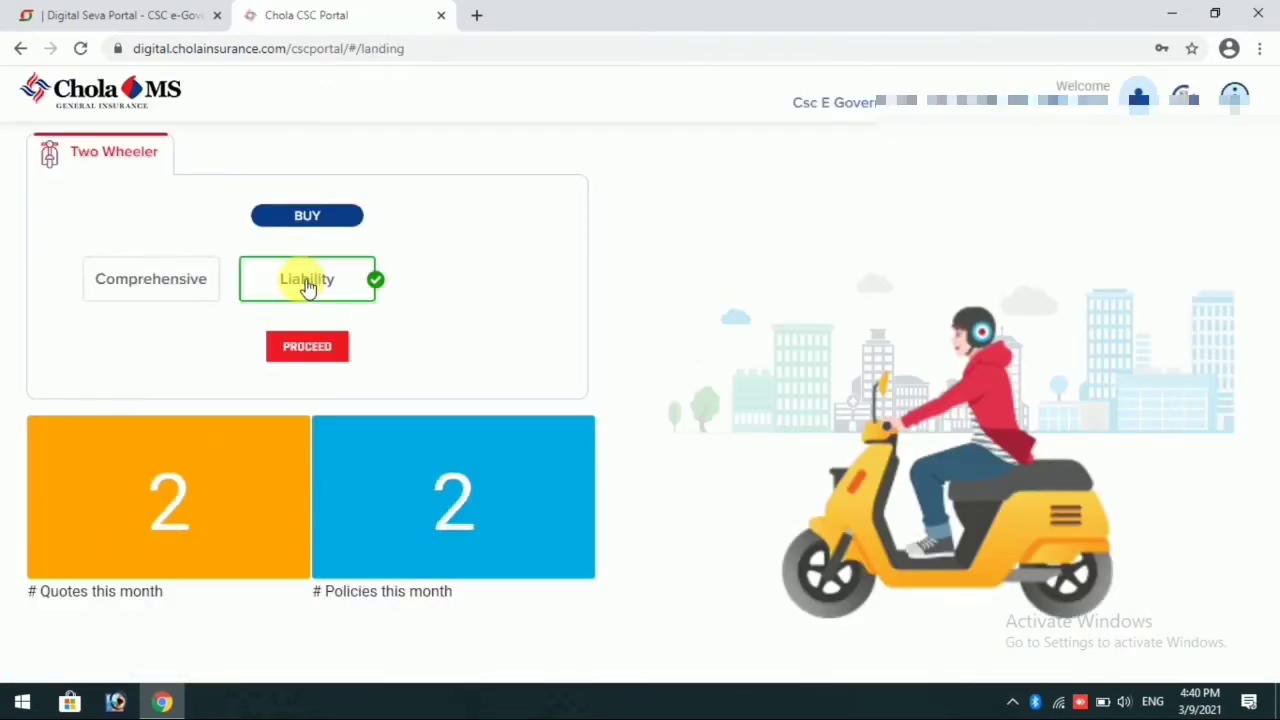
pyautogui.click(318, 346)
pyautogui.click(617, 211)
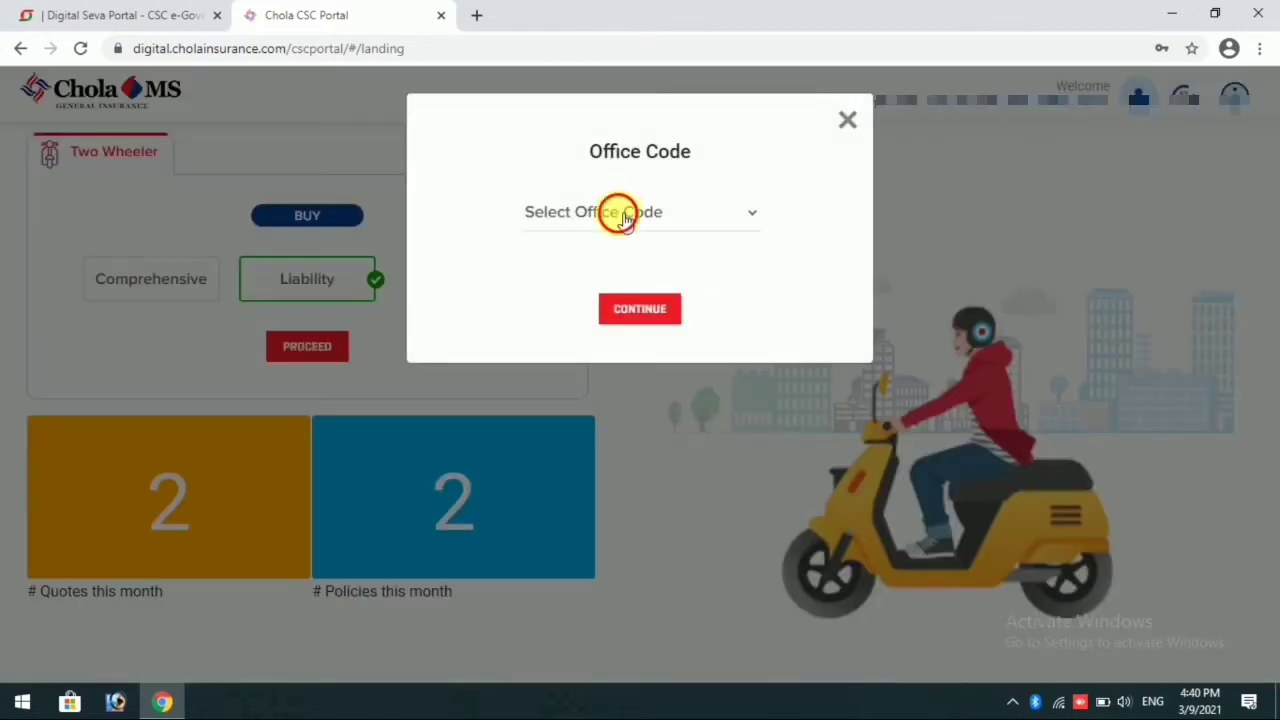
pyautogui.click(603, 263)
pyautogui.click(638, 312)
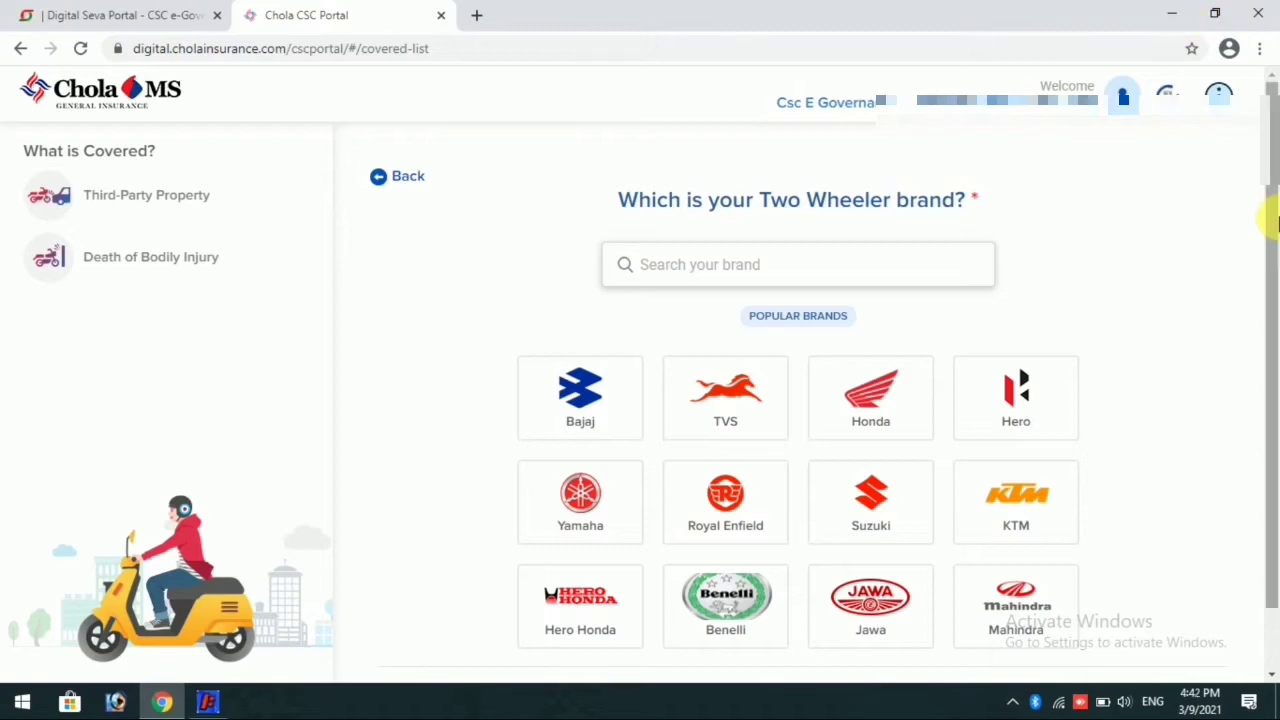
# Step: Search the two wheeler brands for "hero" and choose HERO HONDA
pyautogui.moveTo(1273, 224); pyautogui.dragTo(1268, 329)
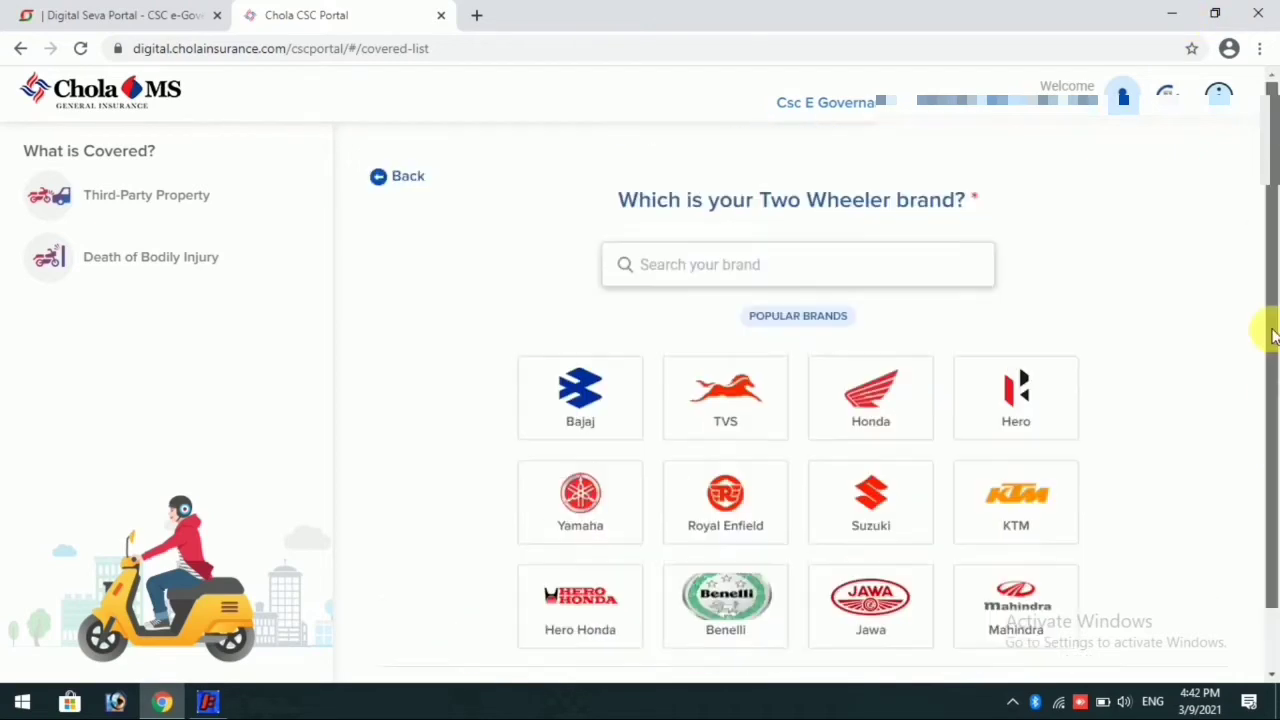
pyautogui.click(790, 285)
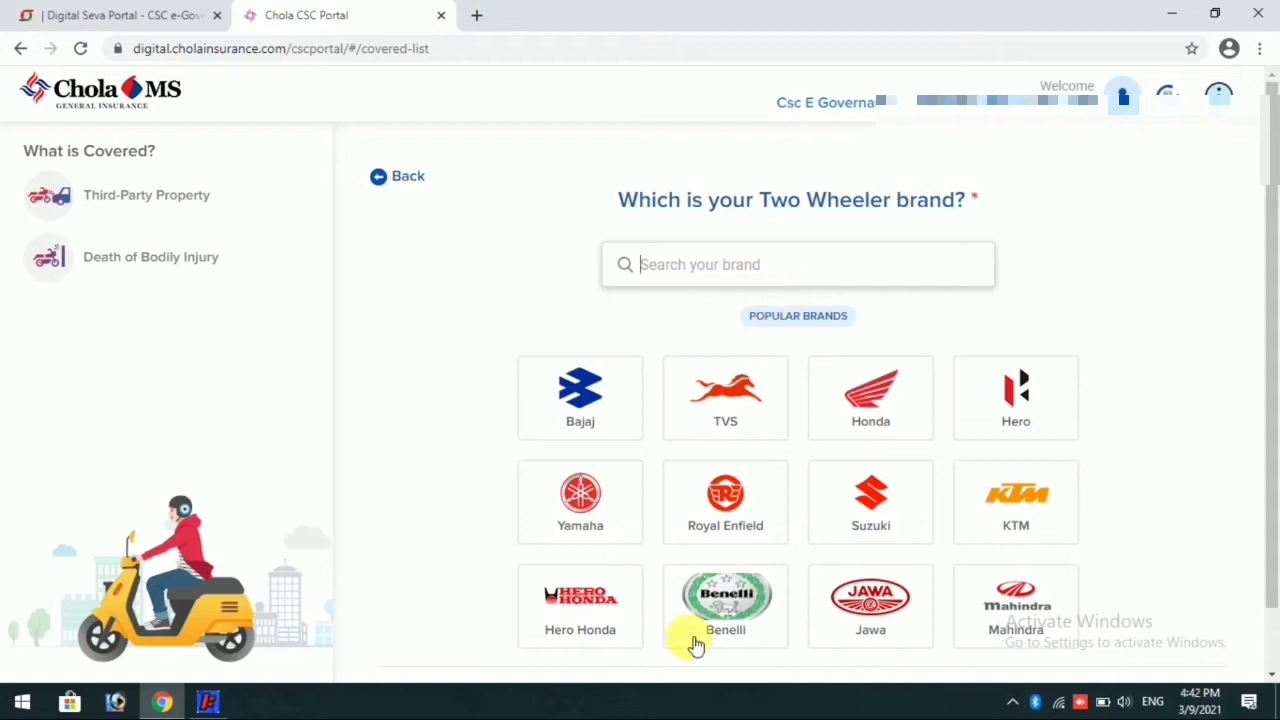
pyautogui.click(707, 282)
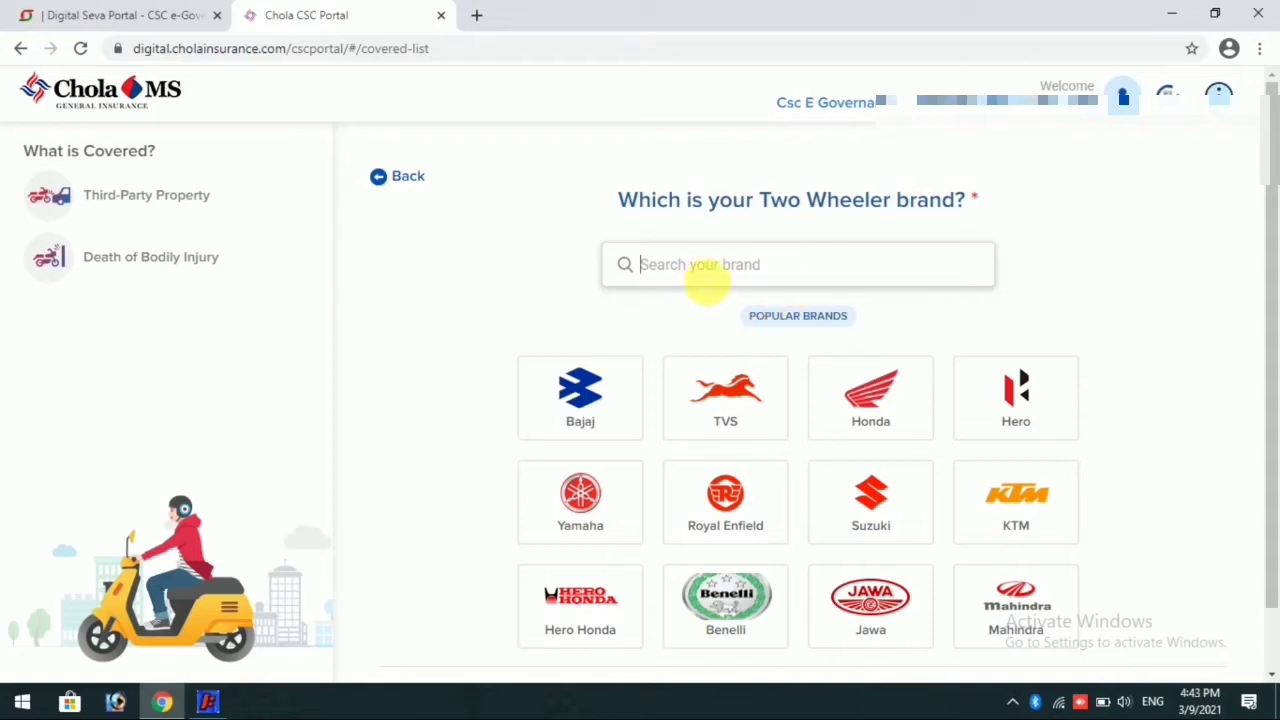
pyautogui.write('hero')
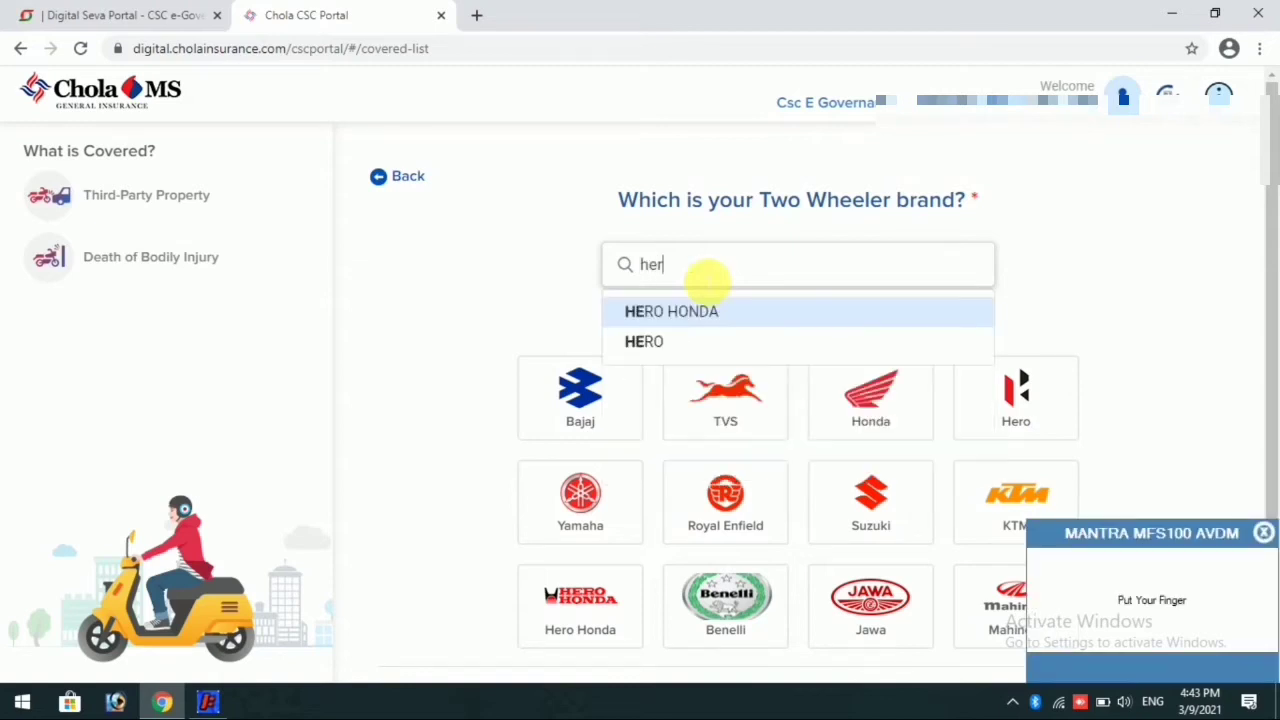
pyautogui.click(674, 318)
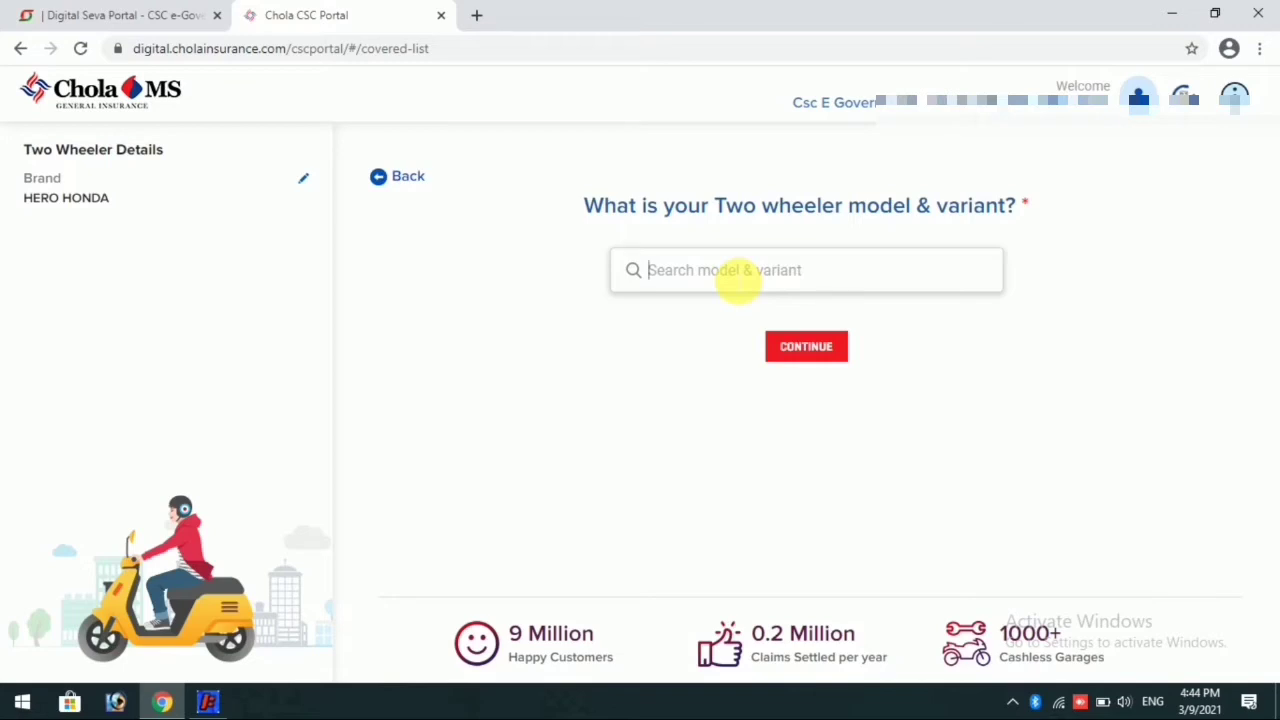
# Step: Try to find the Hero Honda model by searching the models and variants for "spl" and "s"
pyautogui.write('spl')
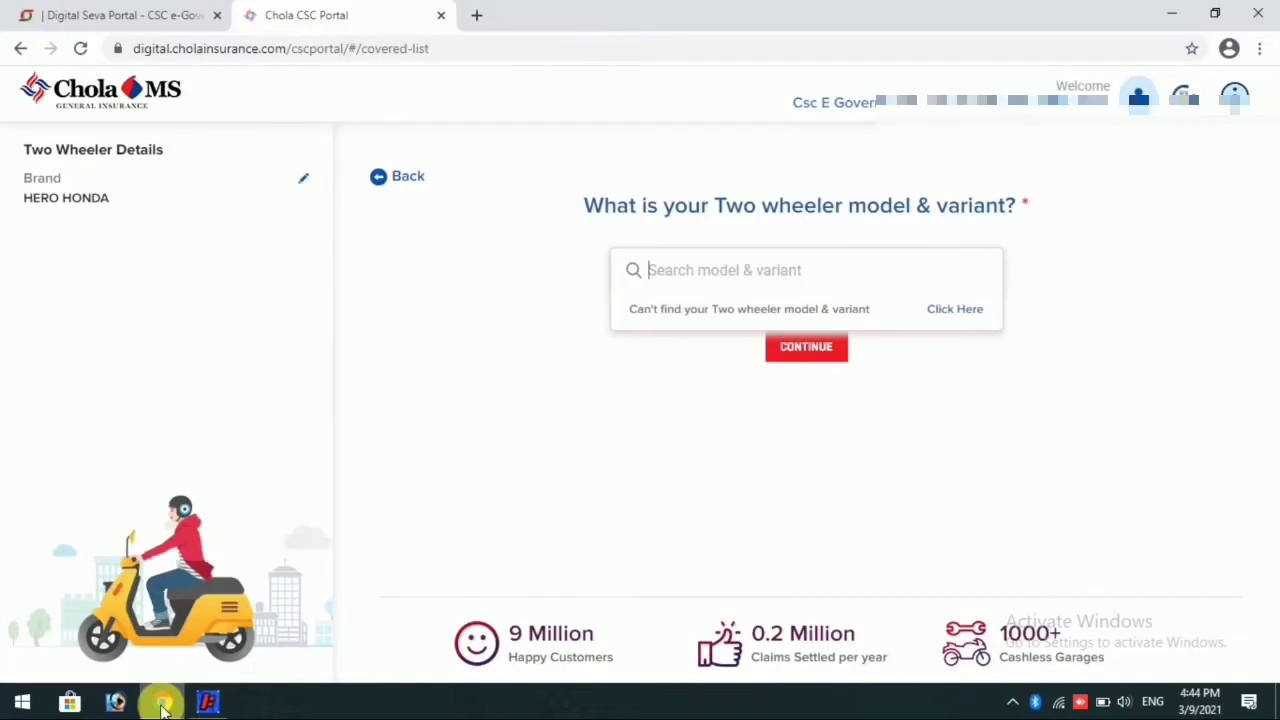
pyautogui.click(766, 292)
pyautogui.write('spl')
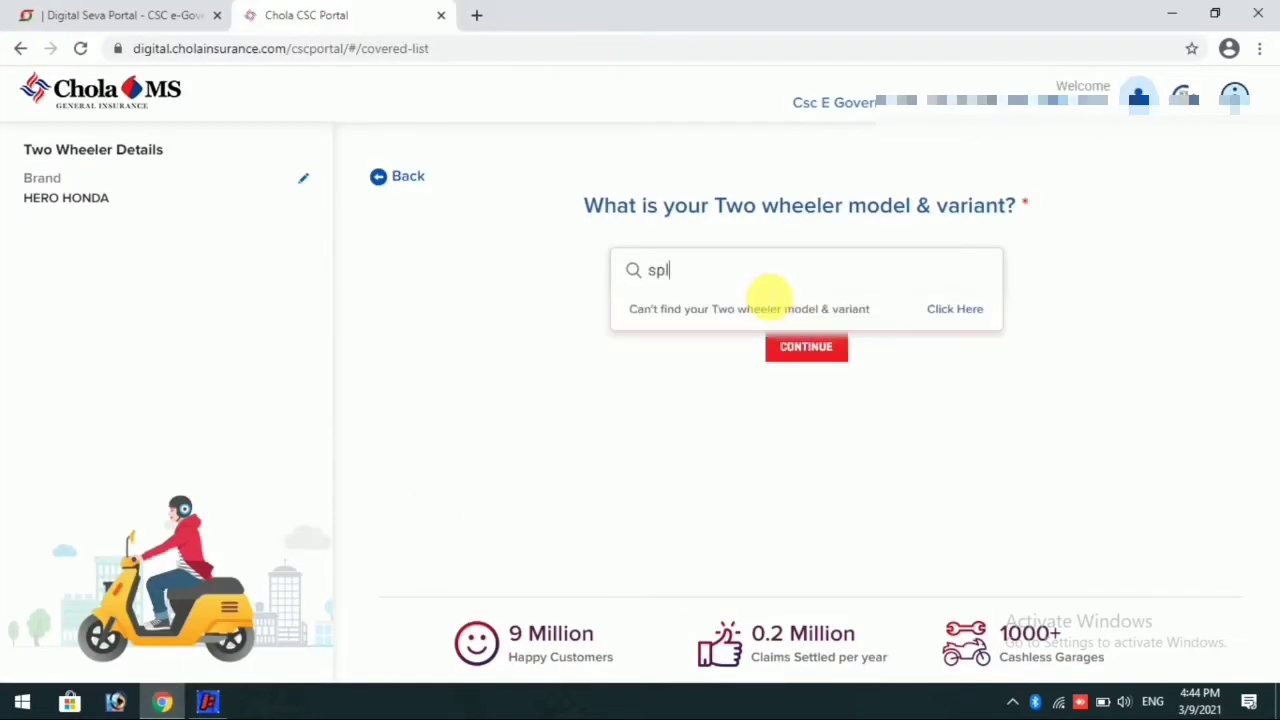
pyautogui.press('BackSpace')
pyautogui.press('BackSpace')
pyautogui.press('BackSpace')
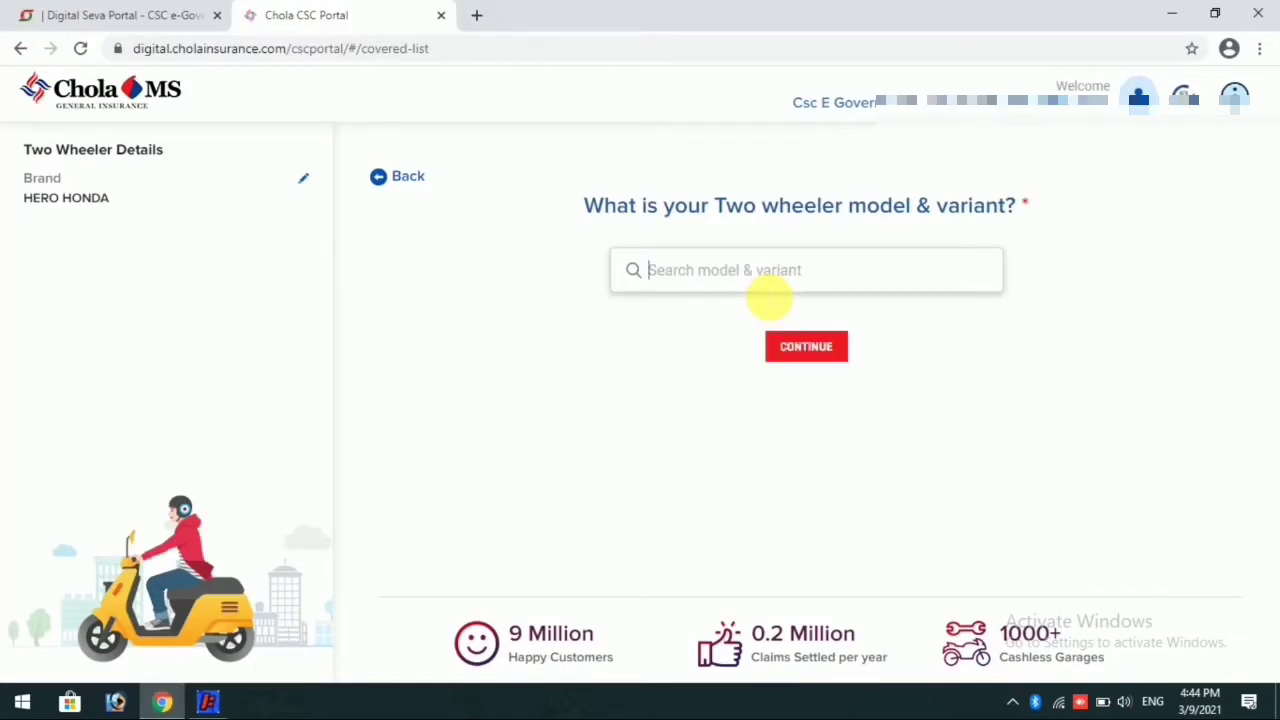
pyautogui.write('s')
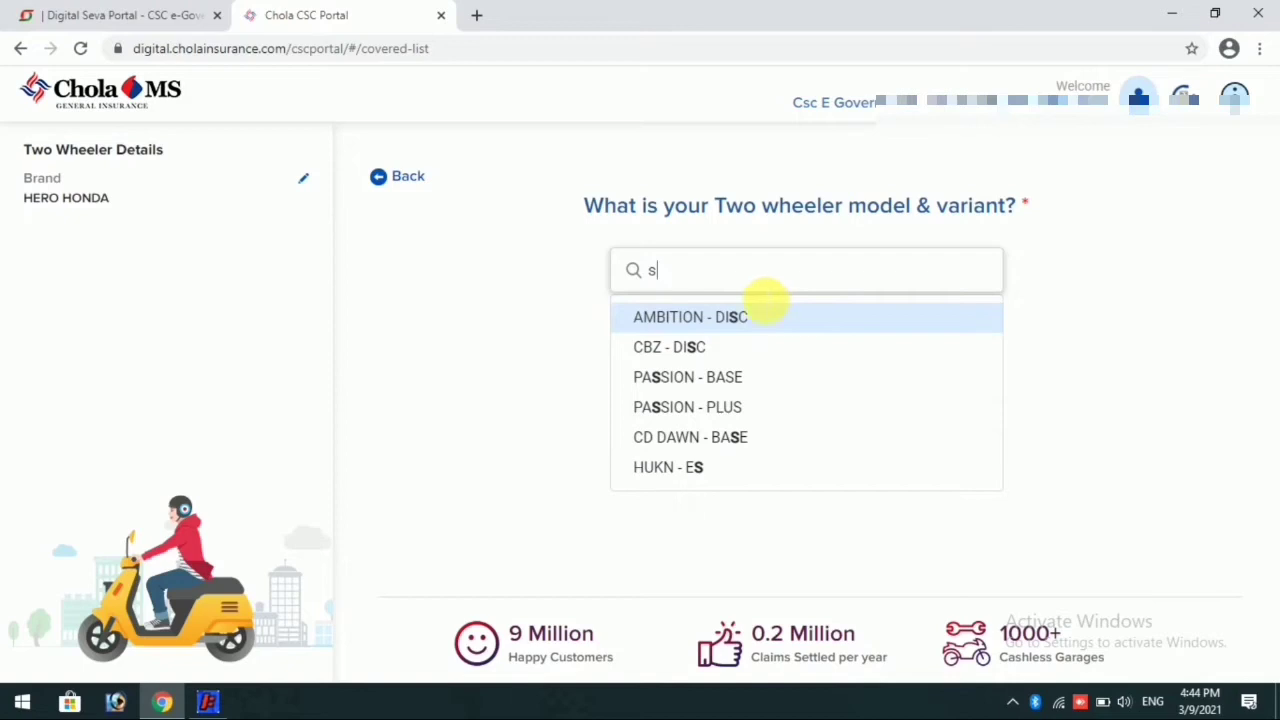
pyautogui.press('BackSpace')
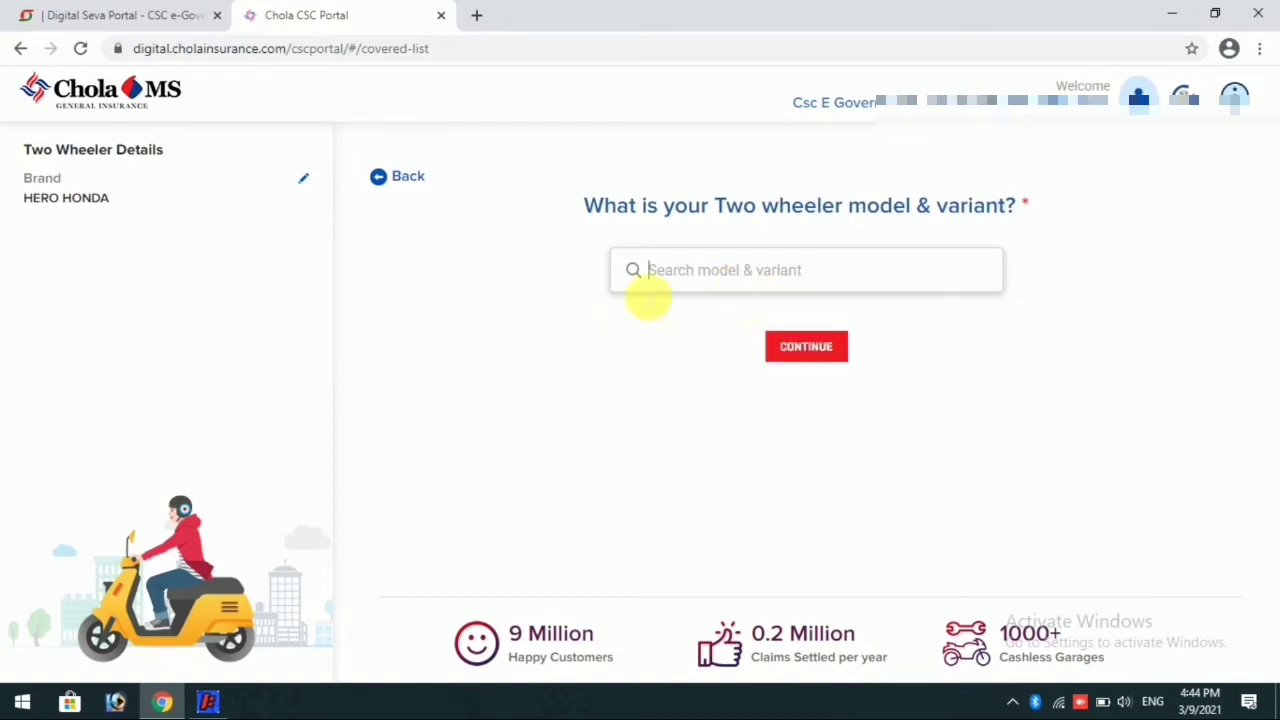
# Step: Reopen the two wheeler brand selection and change the brand to HERO
pyautogui.doubleClick(302, 182)
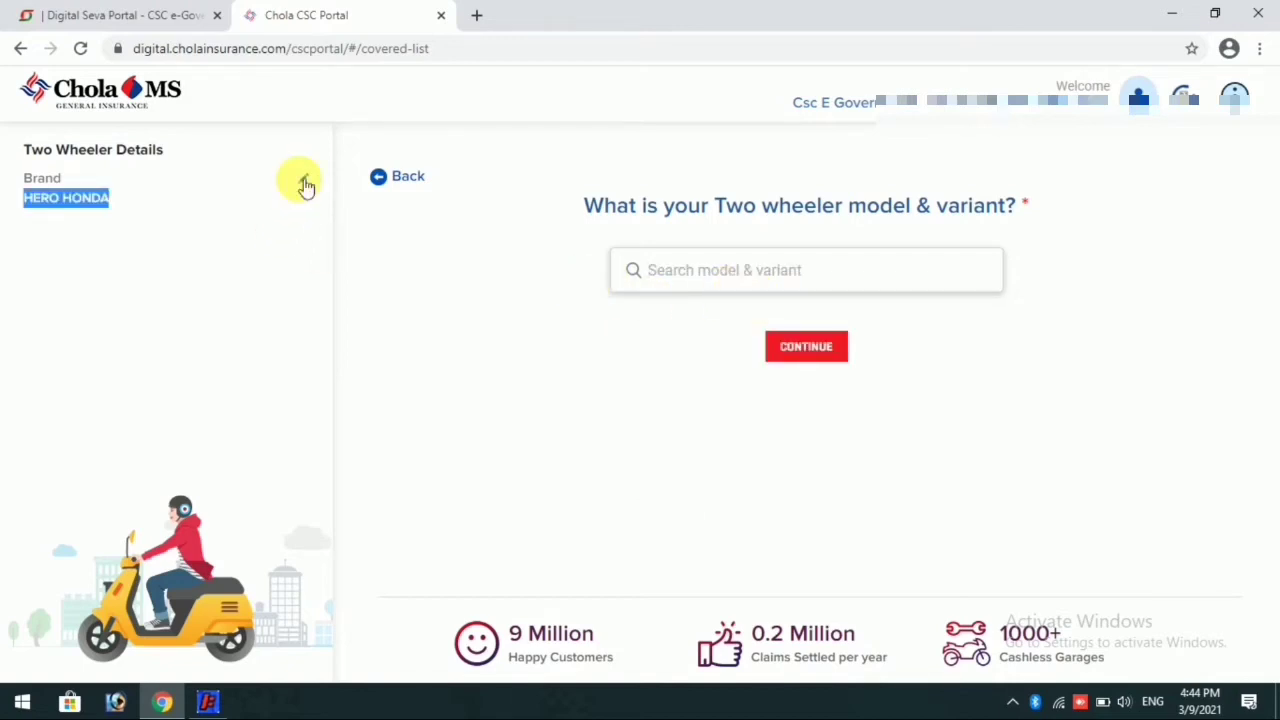
pyautogui.click(304, 185)
pyautogui.click(705, 264)
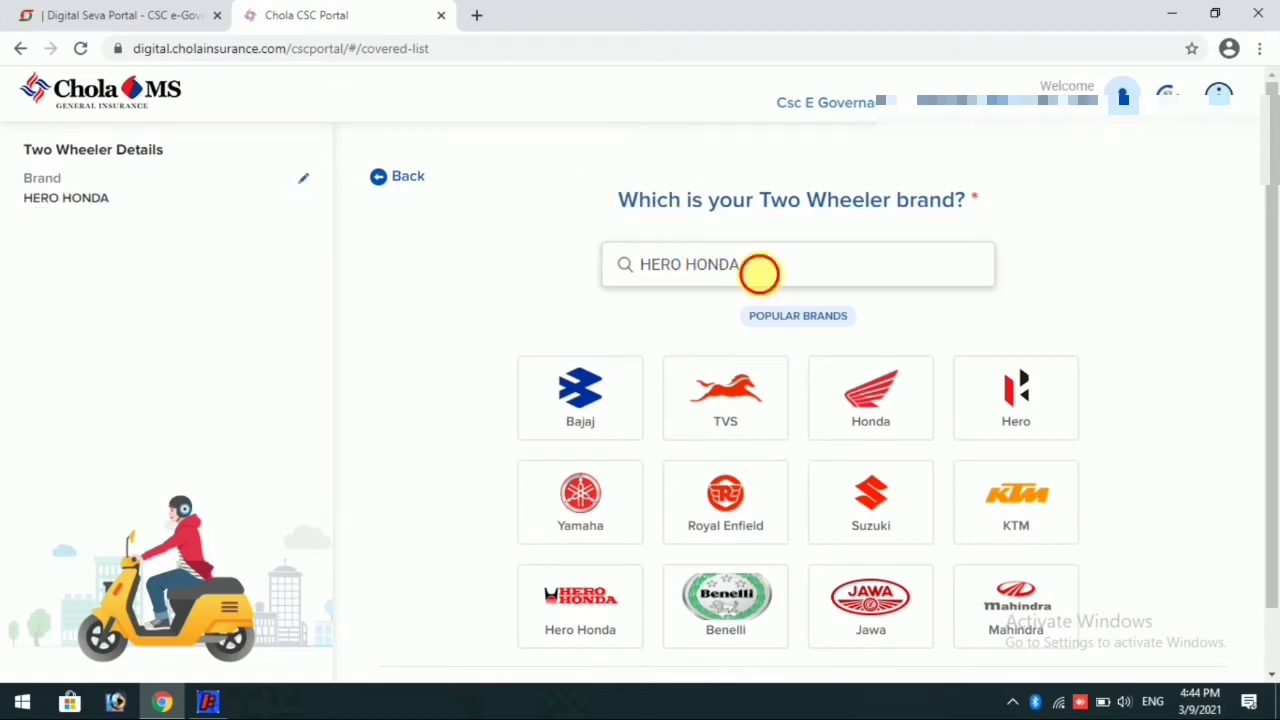
pyautogui.moveTo(759, 273); pyautogui.dragTo(697, 270)
pyautogui.press('BackSpace')
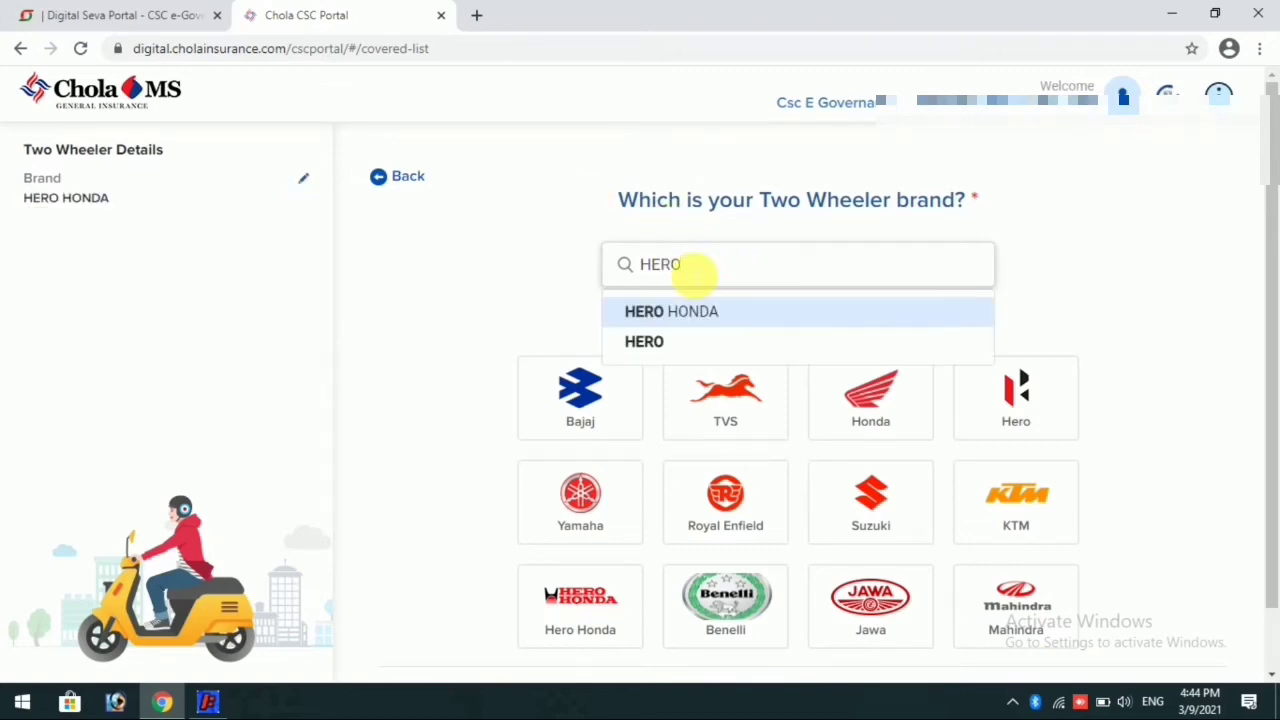
pyautogui.click(692, 341)
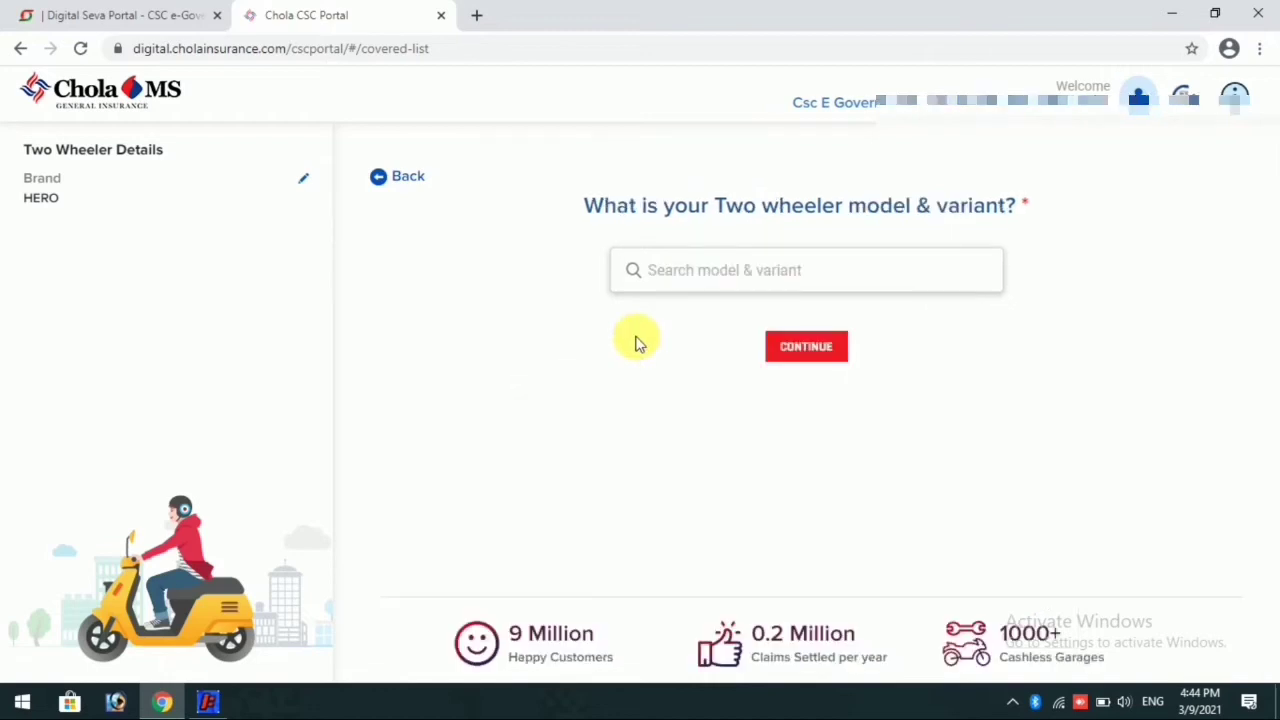
# Step: Search the Hero models and variants for "splen" and choose SPLENDOR - PLUS
pyautogui.write('spl')
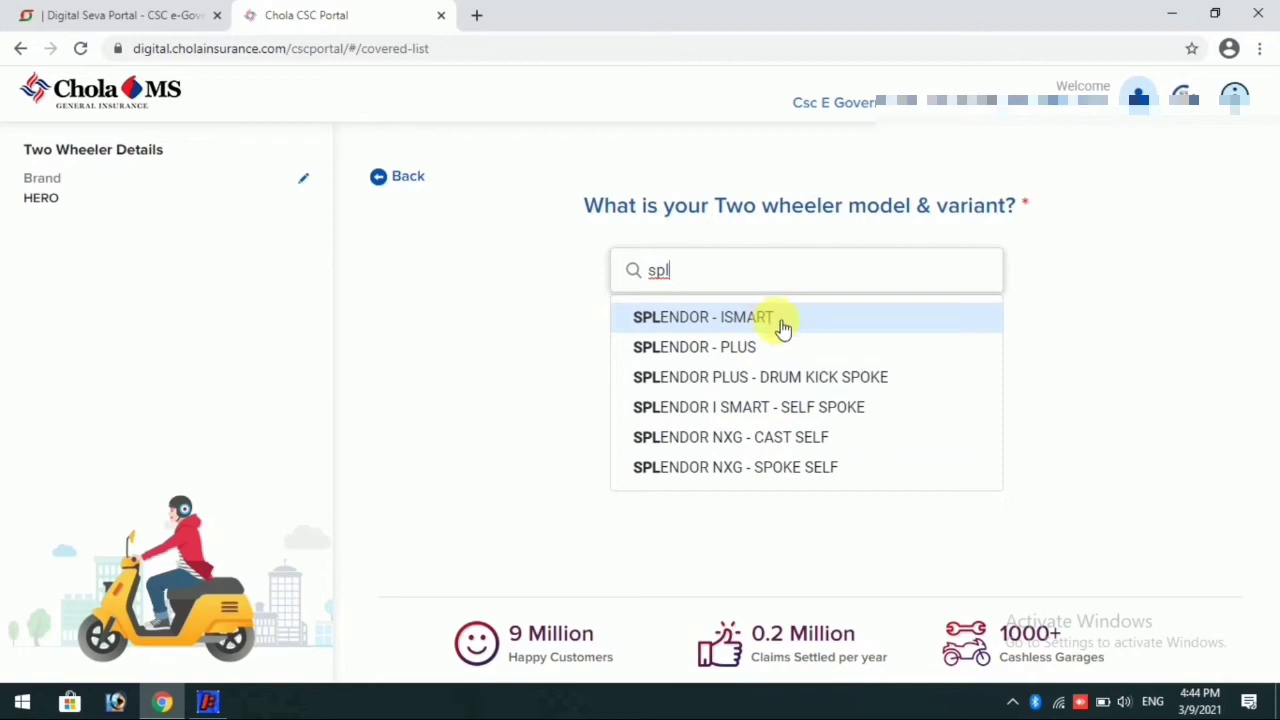
pyautogui.write('ender')
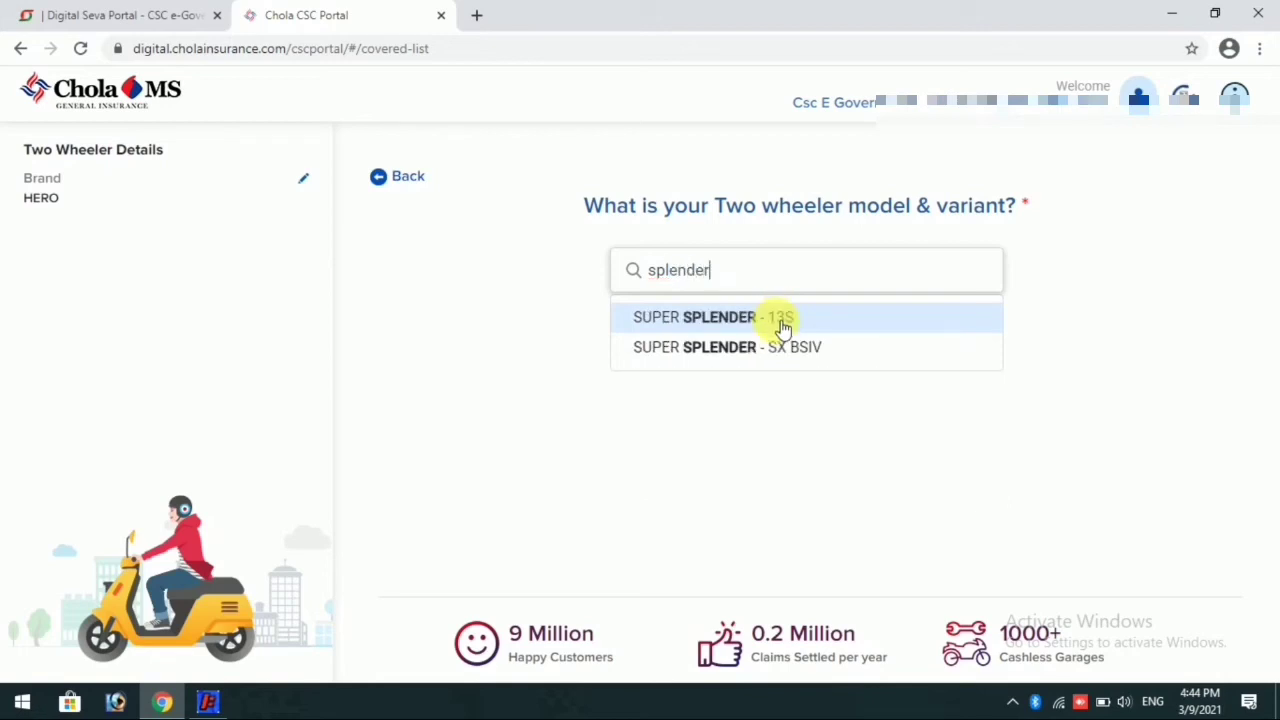
pyautogui.write(' pro')
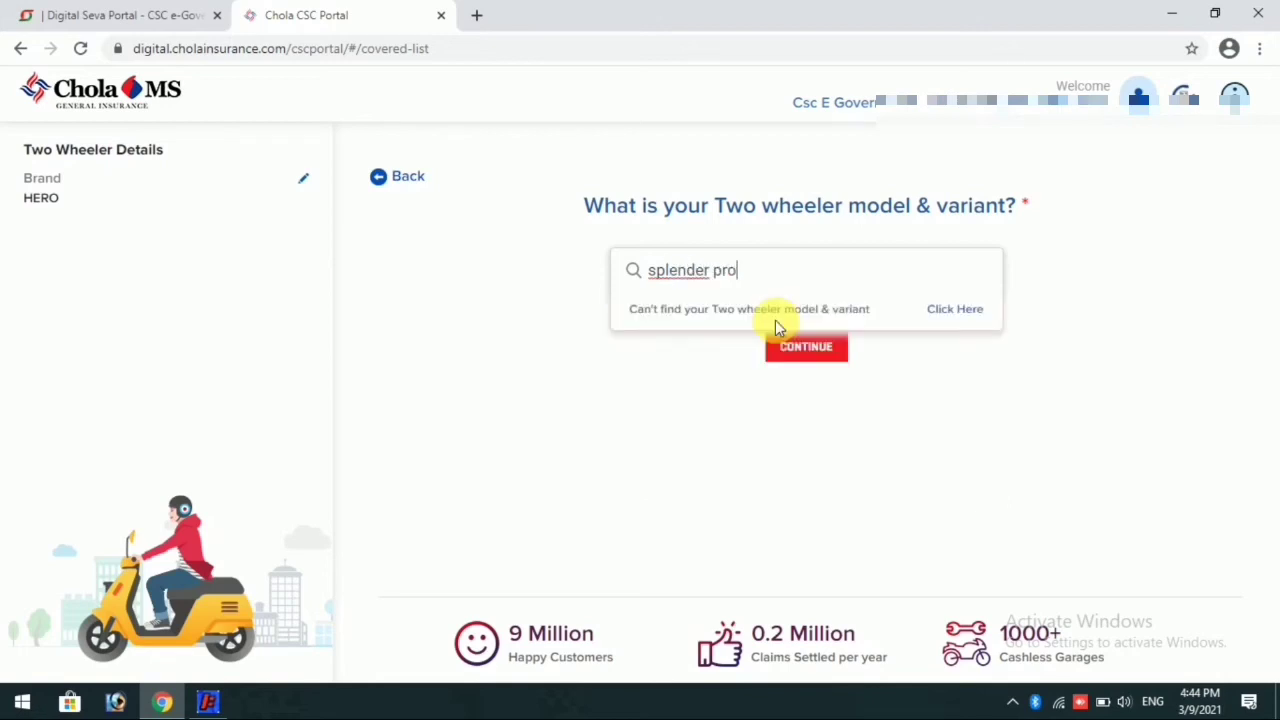
pyautogui.press('BackSpace')
pyautogui.press('BackSpace')
pyautogui.press('BackSpace')
pyautogui.press('BackSpace')
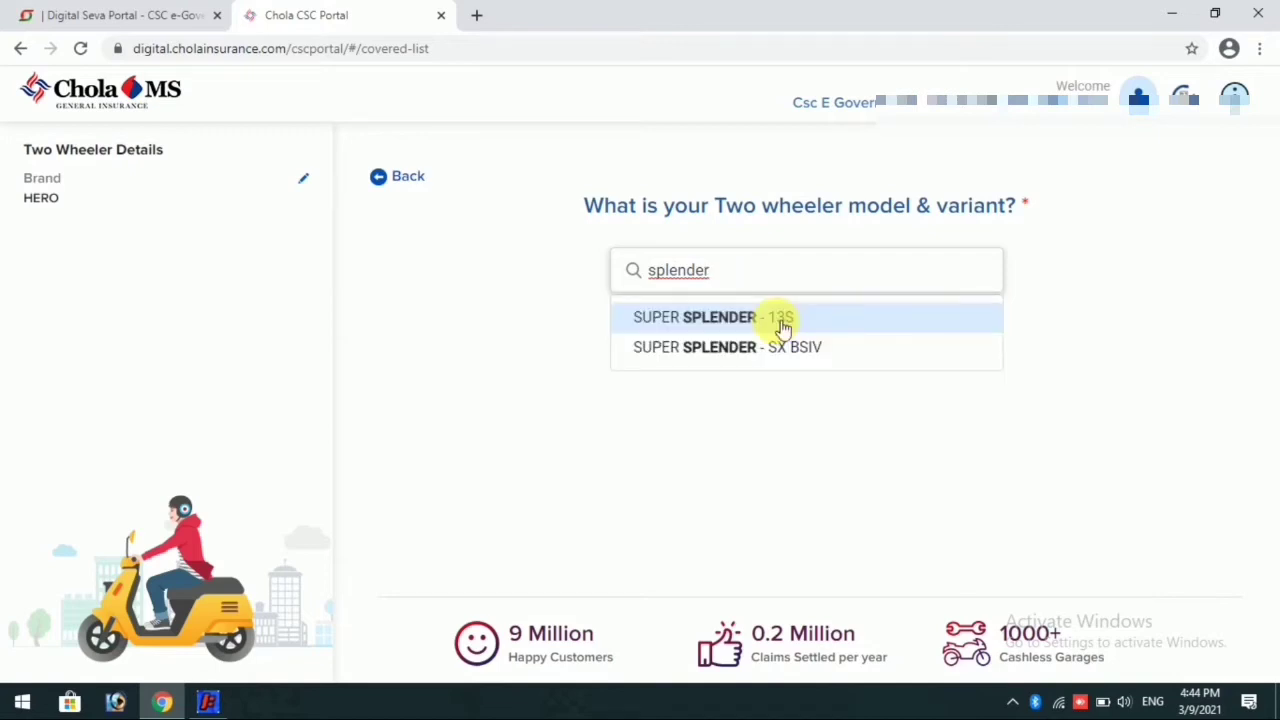
pyautogui.press('BackSpace')
pyautogui.press('BackSpace')
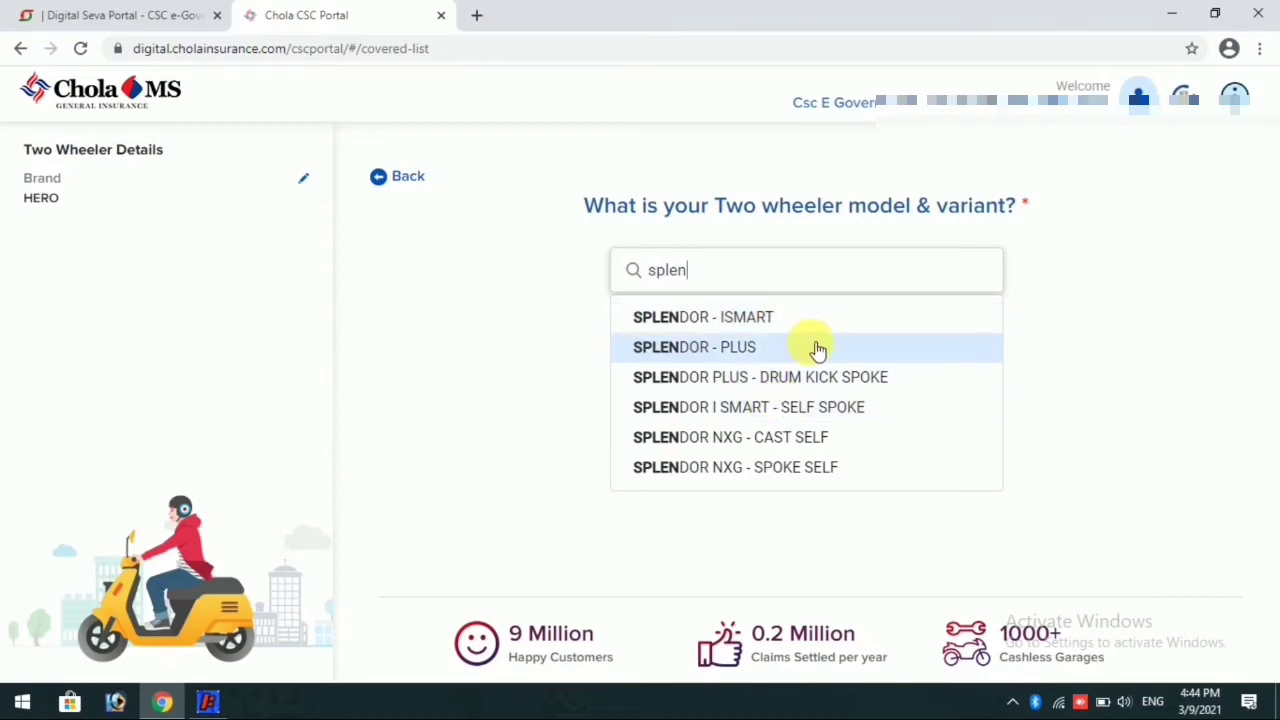
pyautogui.click(810, 345)
pyautogui.click(809, 346)
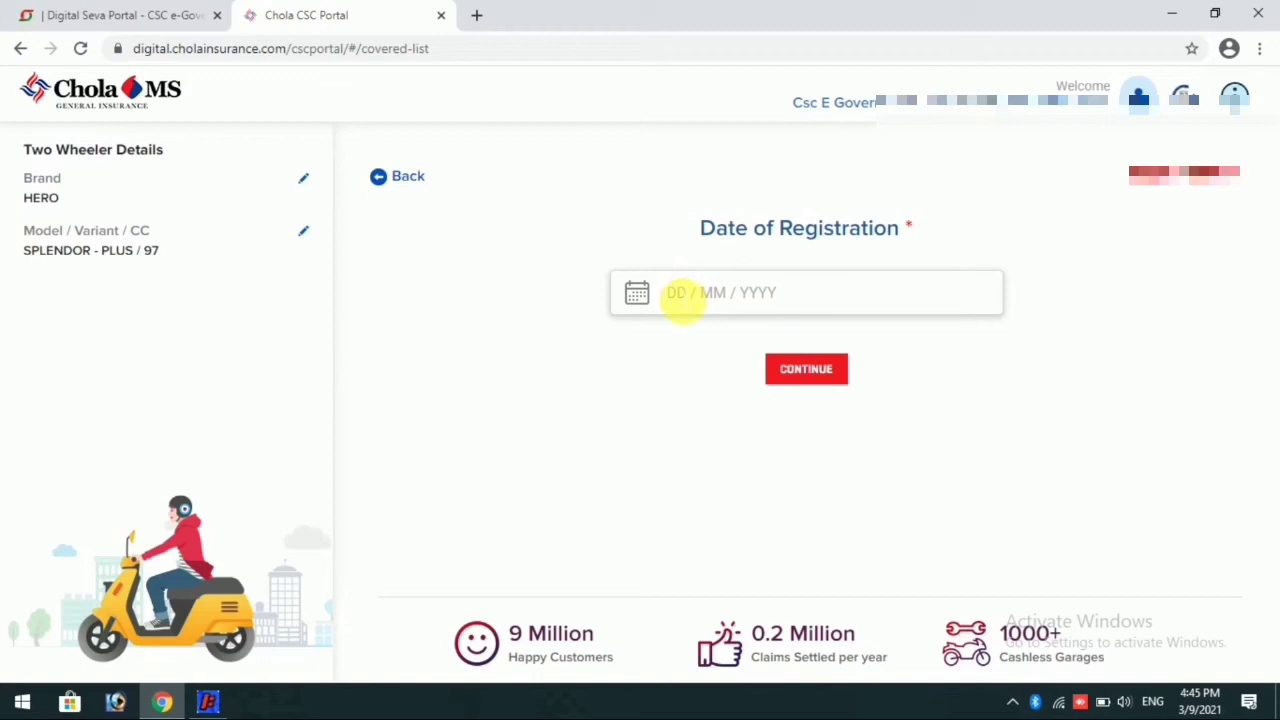
# Step: Set the date of registration to 18/04/2015 and continue to the city of registration
pyautogui.click(681, 296)
pyautogui.click(852, 340)
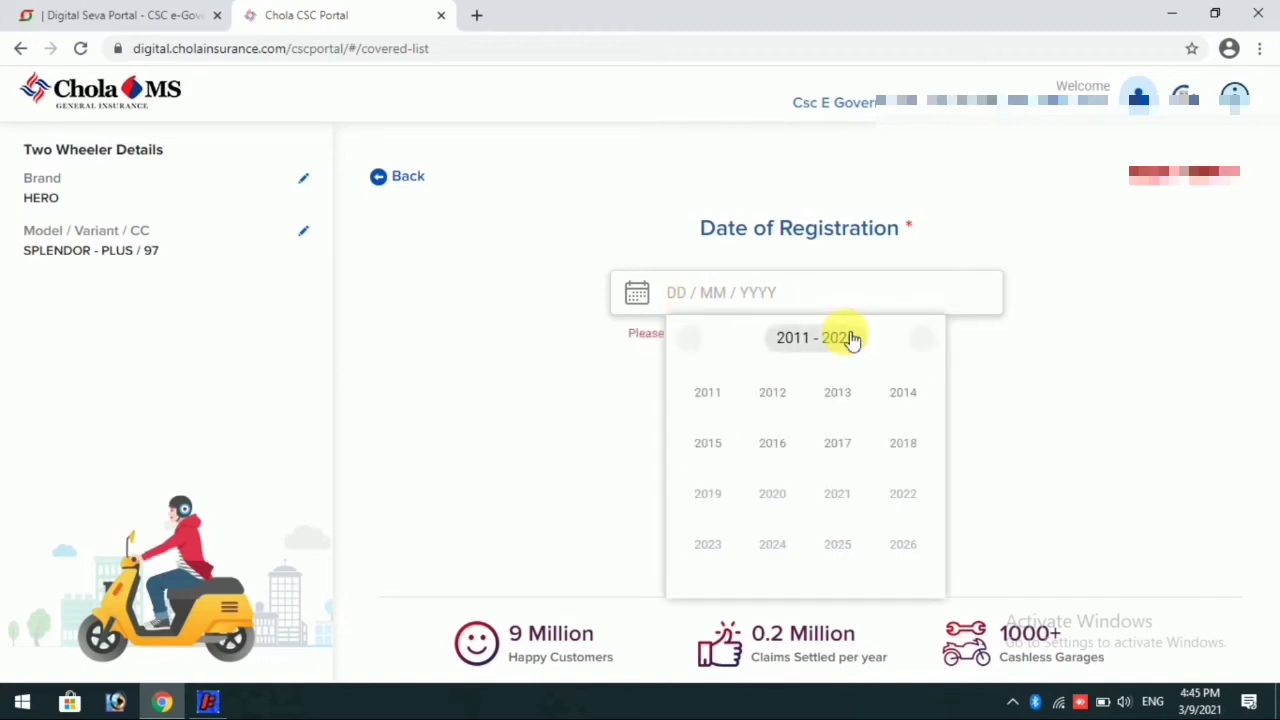
pyautogui.click(710, 445)
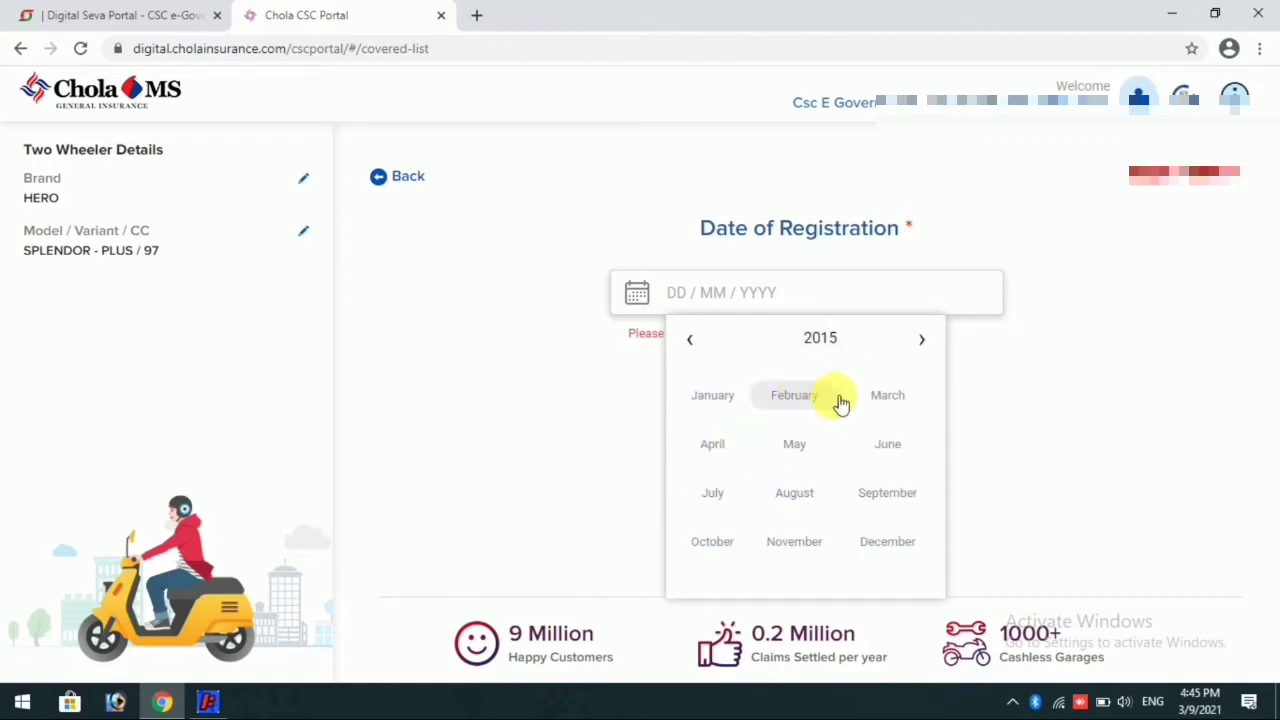
pyautogui.click(729, 443)
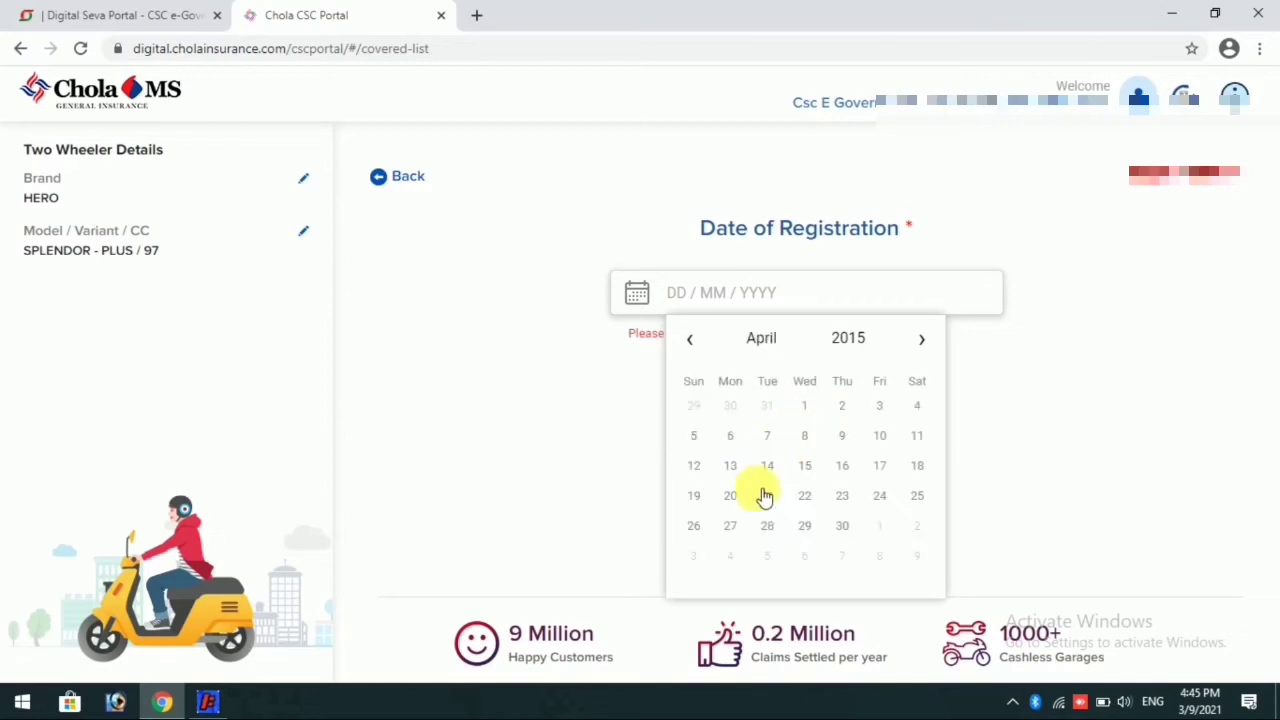
pyautogui.click(920, 465)
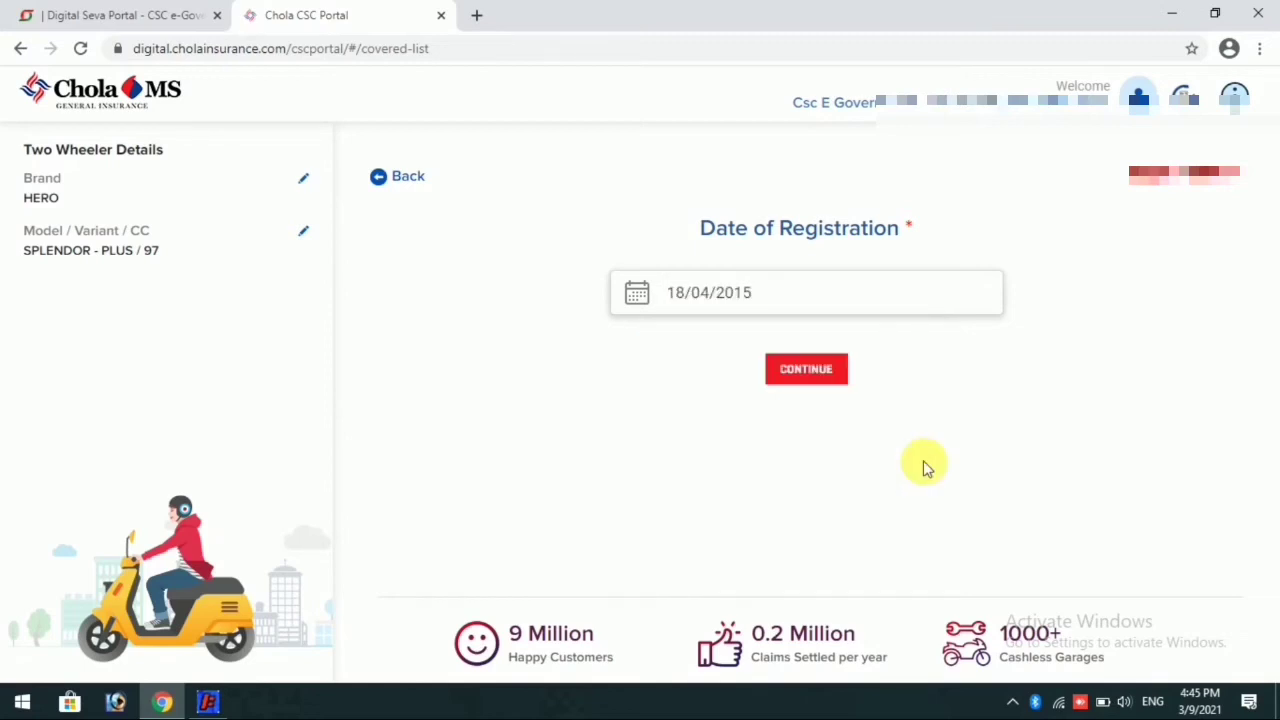
pyautogui.click(836, 372)
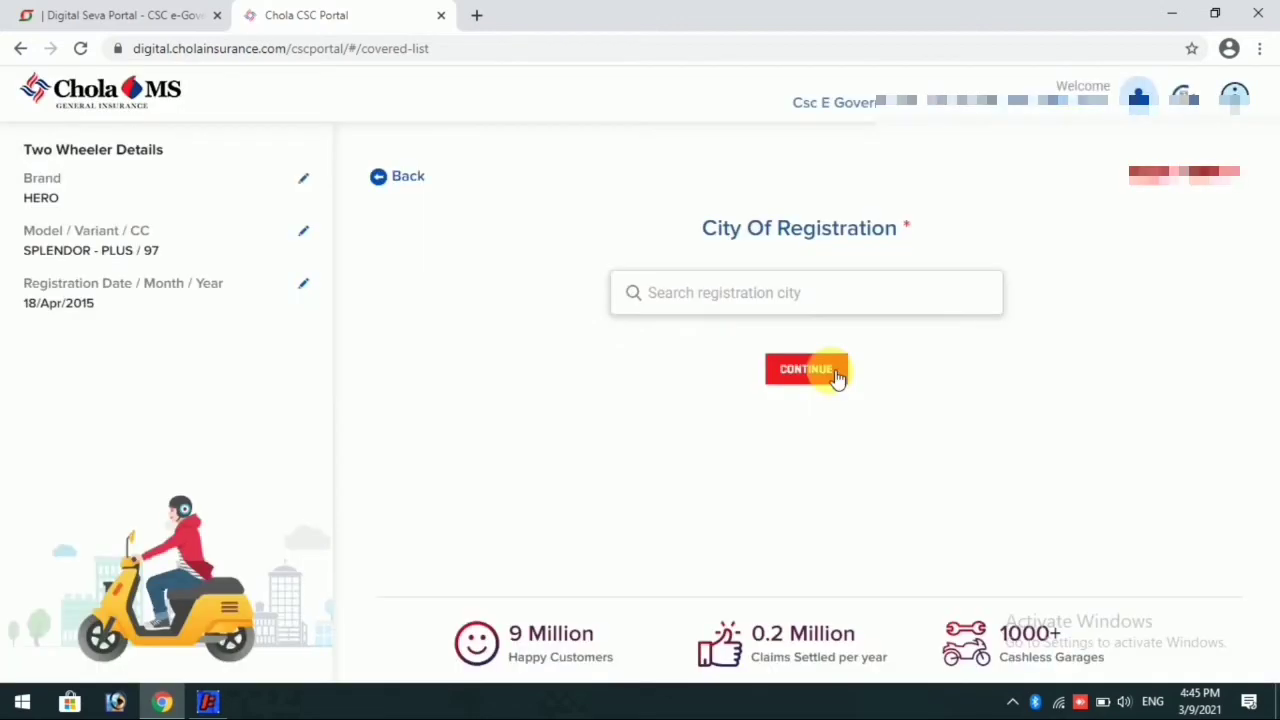
# Step: Search for Jamtara, choose JH21-JAMTARA(JHARKHAND) as the city of registration and continue
pyautogui.click(715, 298)
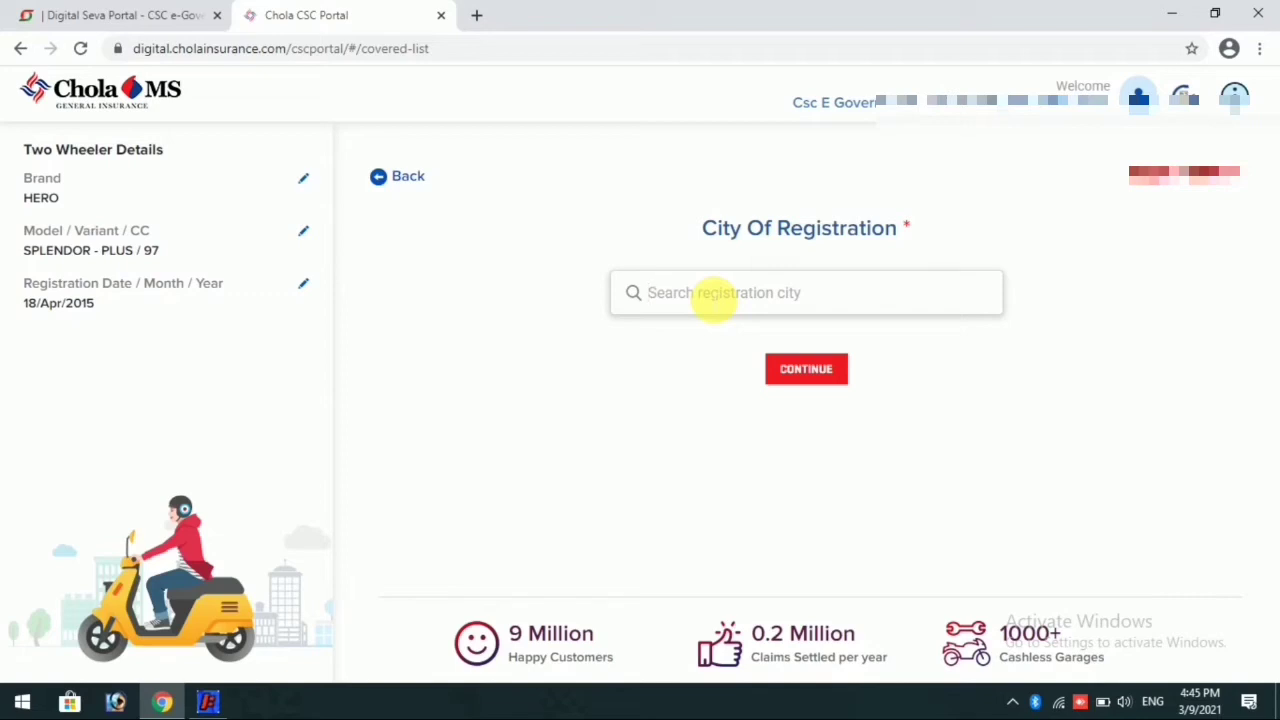
pyautogui.write('Jamtara')
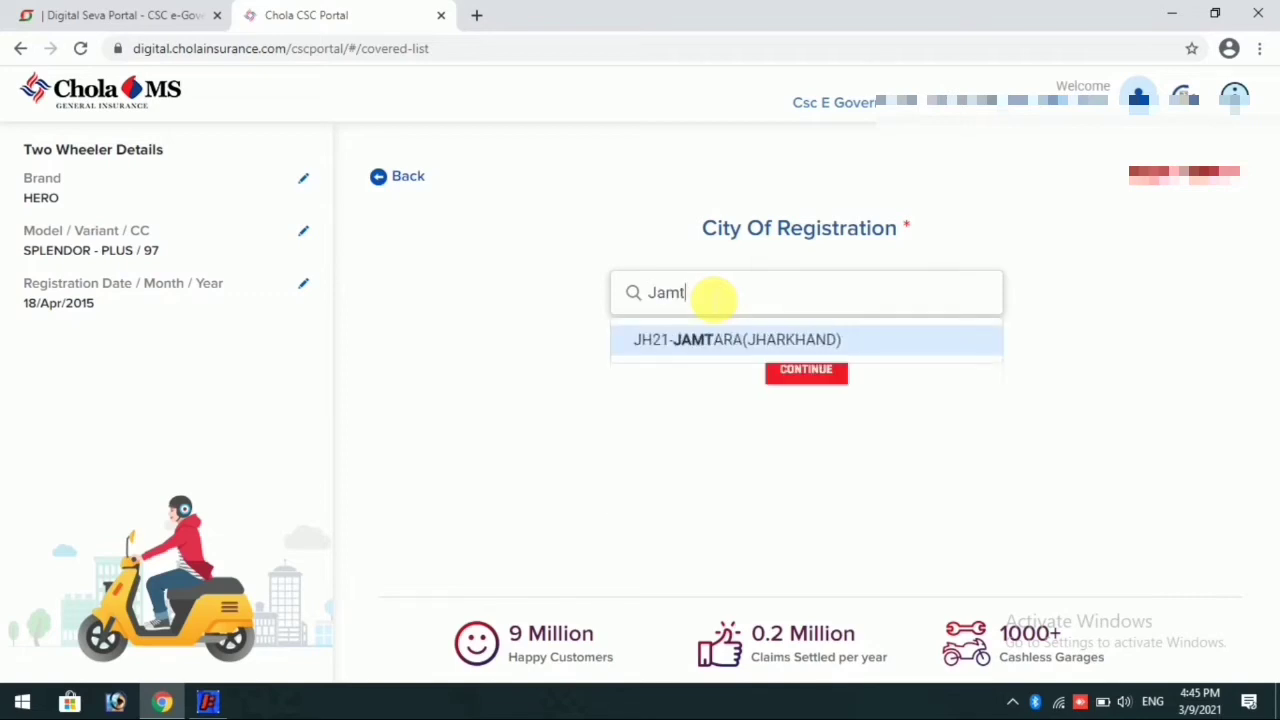
pyautogui.click(700, 336)
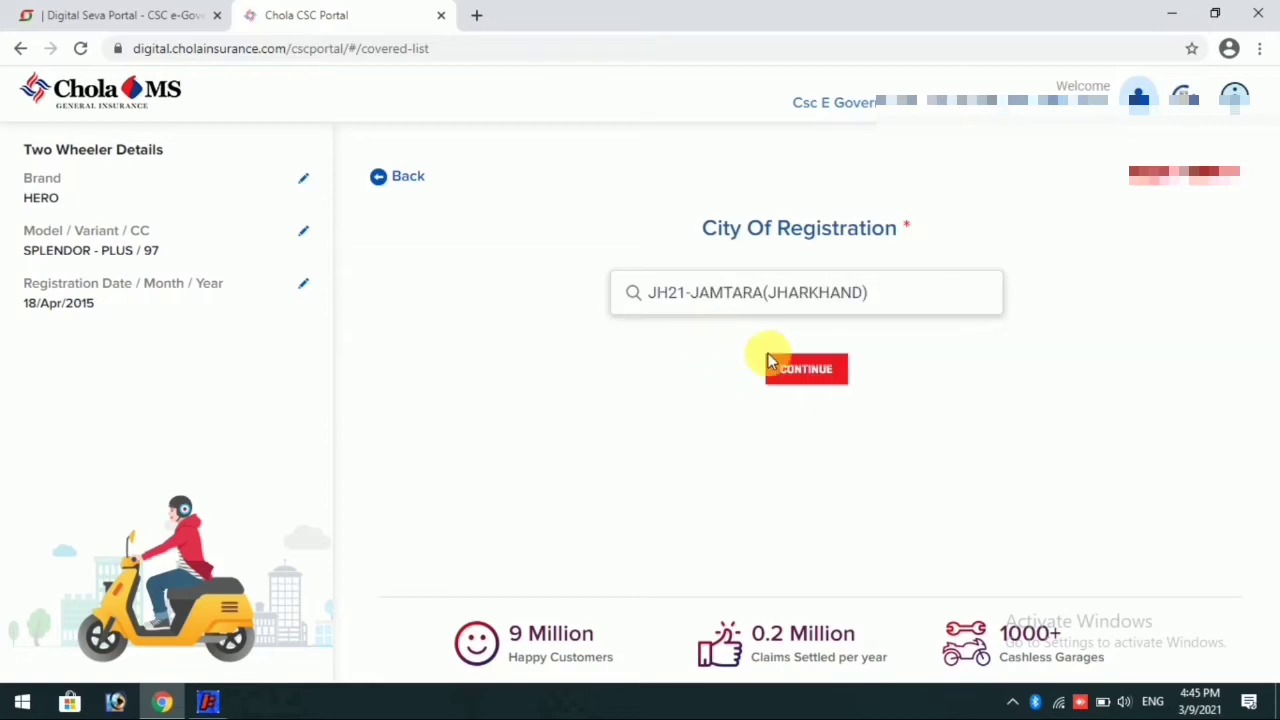
pyautogui.click(806, 384)
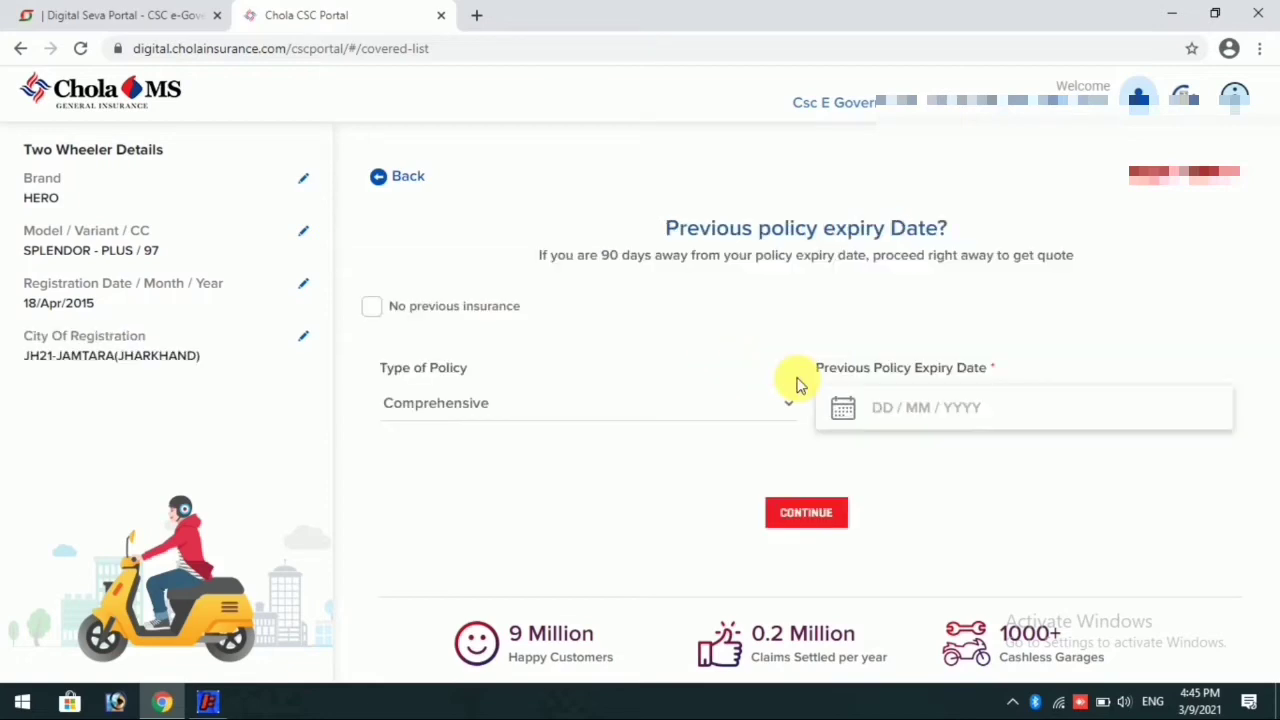
# Step: Change the city of registration to JH04-DUMKA(JHARKHAND) by searching for "jh04", and continue to the previous policy details
pyautogui.click(302, 337)
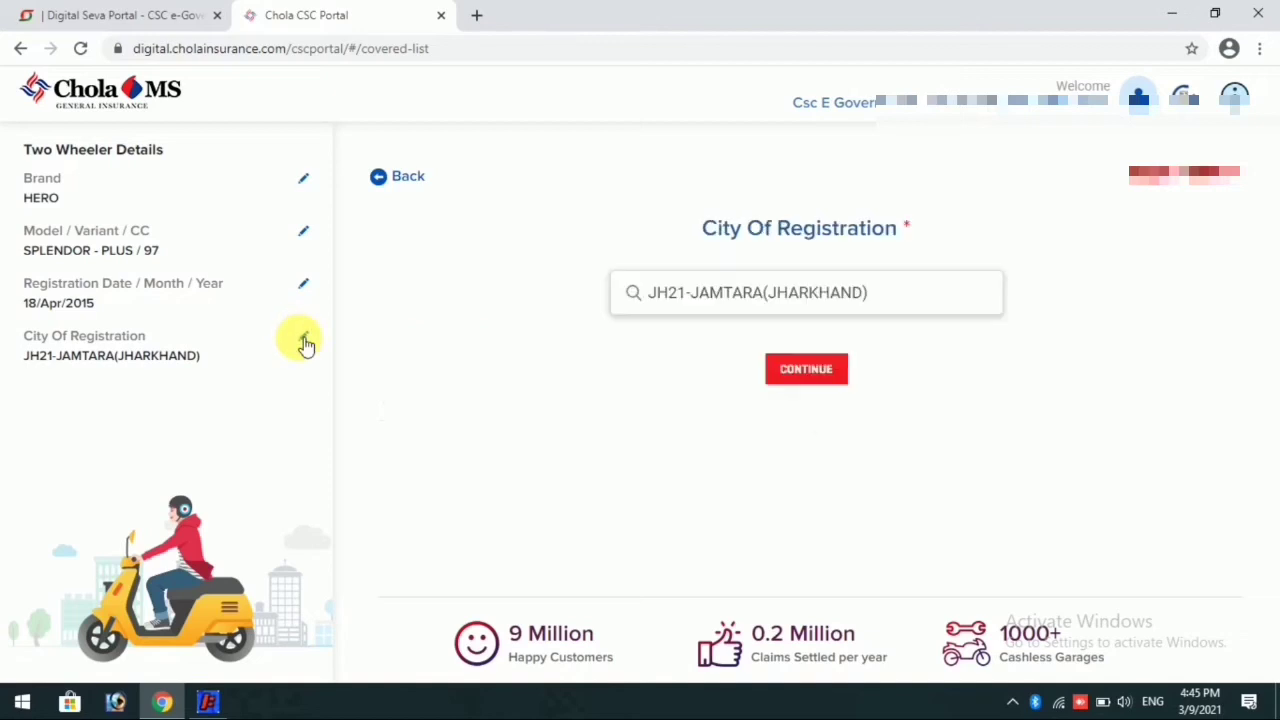
pyautogui.moveTo(885, 296); pyautogui.dragTo(509, 351)
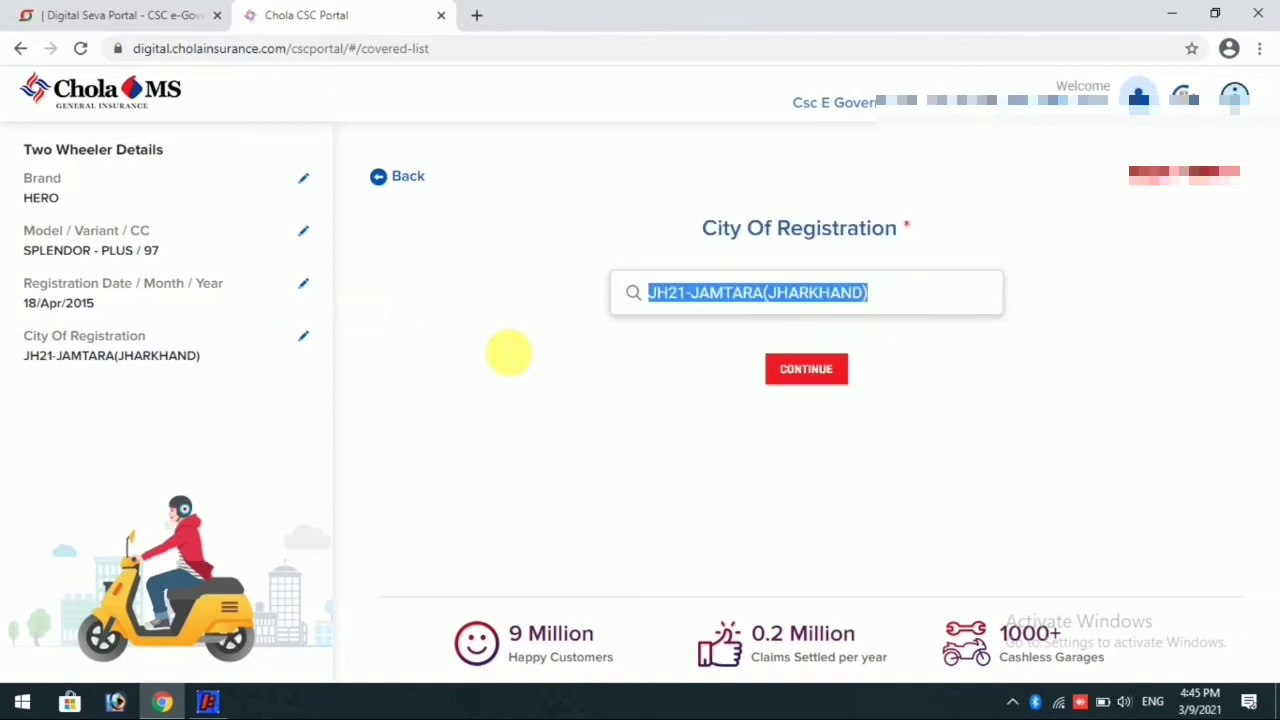
pyautogui.write('jh04')
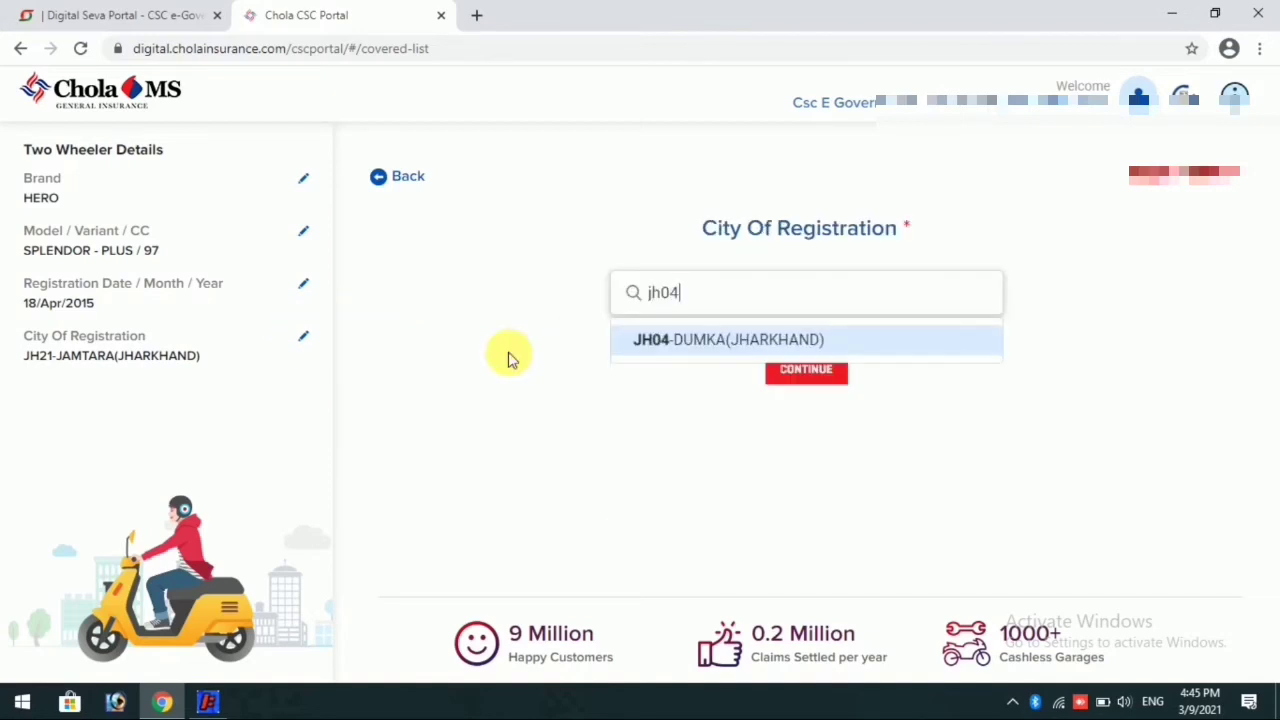
pyautogui.click(684, 340)
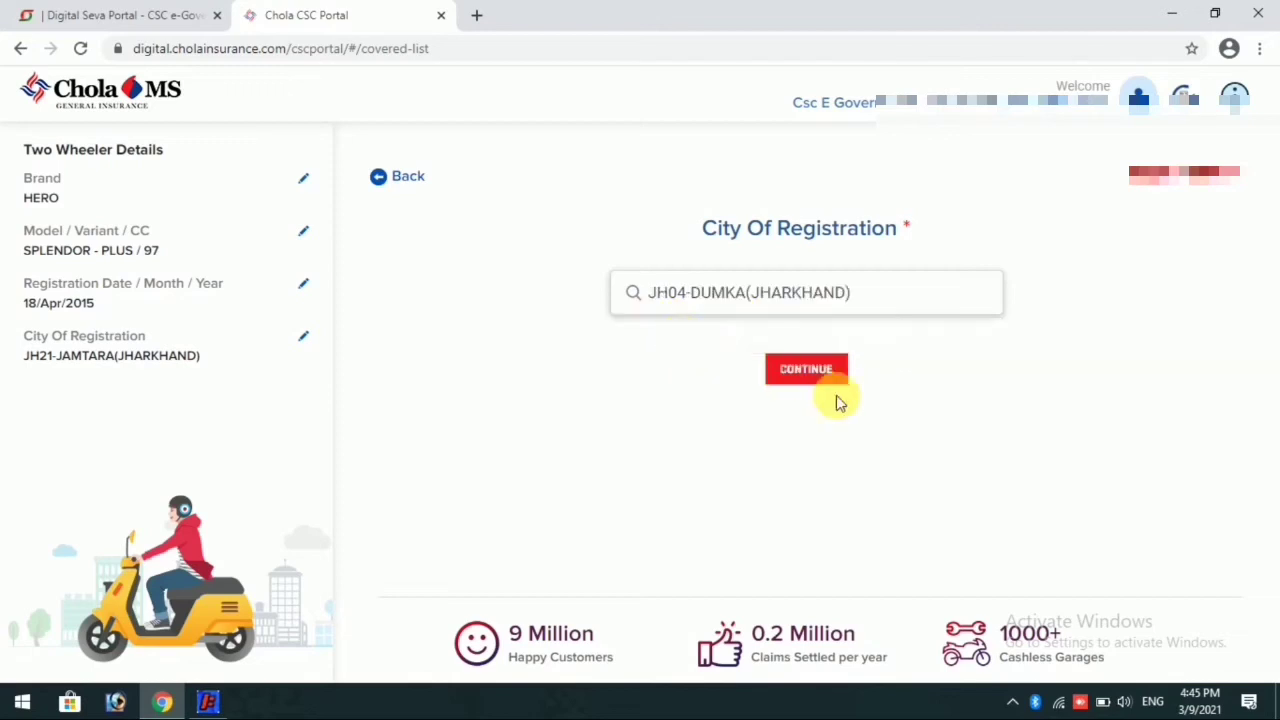
pyautogui.click(808, 374)
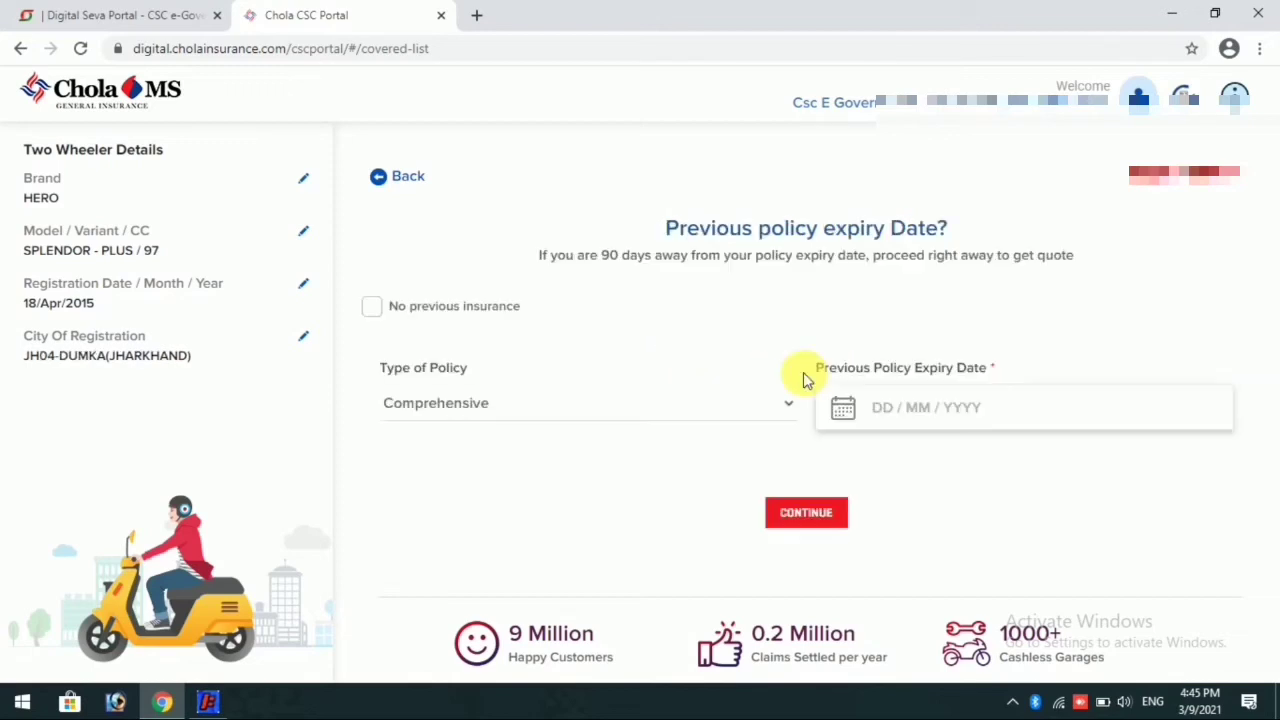
# Step: Set the previous policy type to Liability, declare no previous insurance, and continue to the premium page, accepting the start date notice
pyautogui.click(512, 405)
pyautogui.click(431, 453)
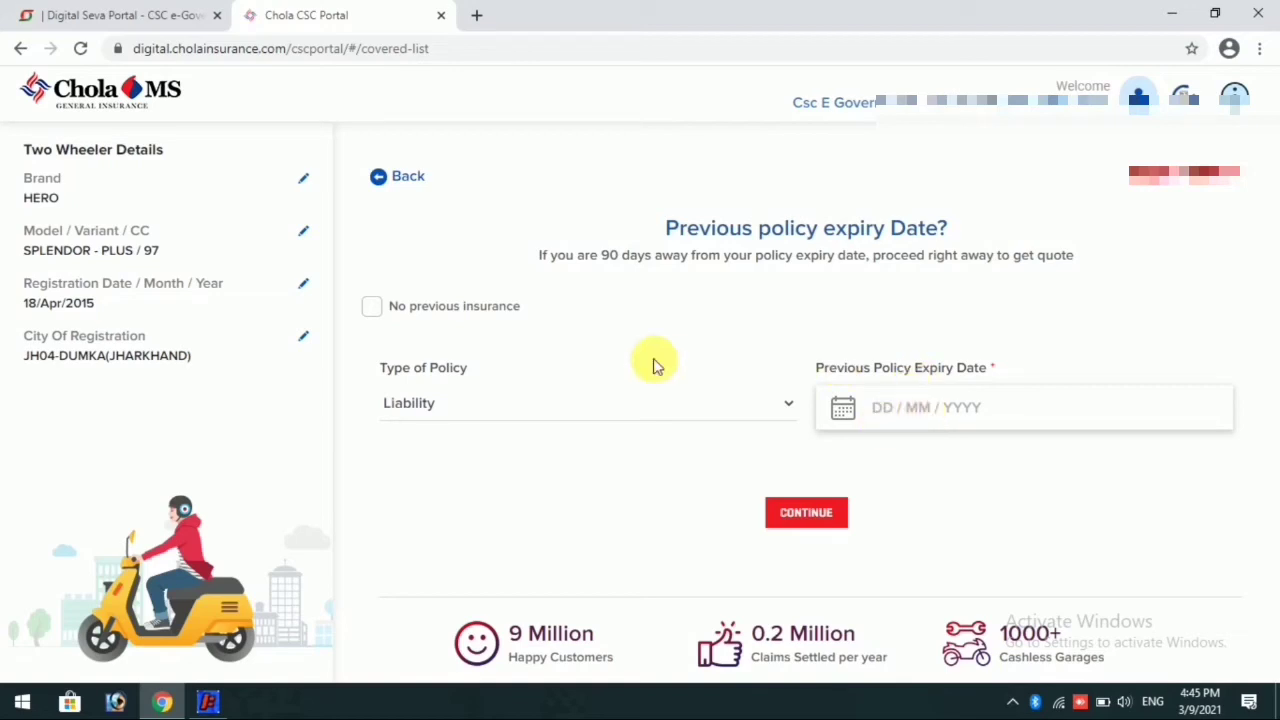
pyautogui.click(370, 306)
pyautogui.click(824, 500)
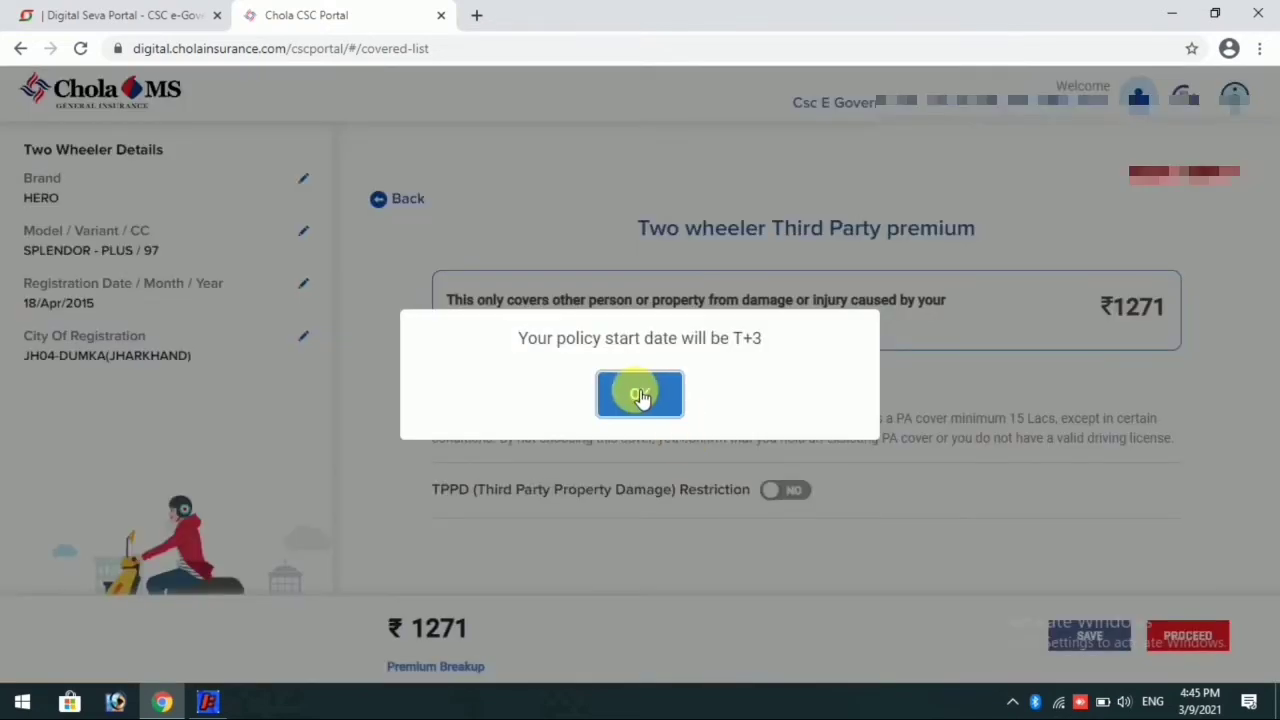
pyautogui.click(640, 393)
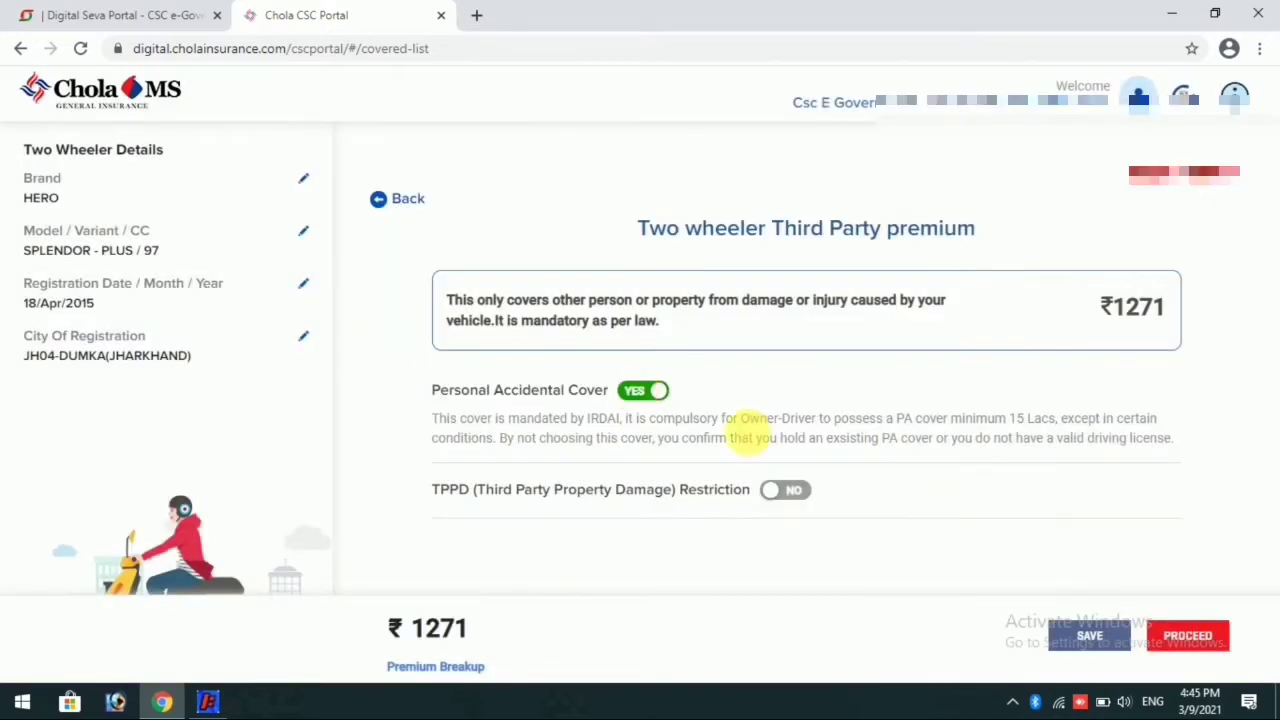
# Step: Turn on the TPPD (Third Party Property Damage) Restriction and turn off the Personal Accidental Cover
pyautogui.click(772, 490)
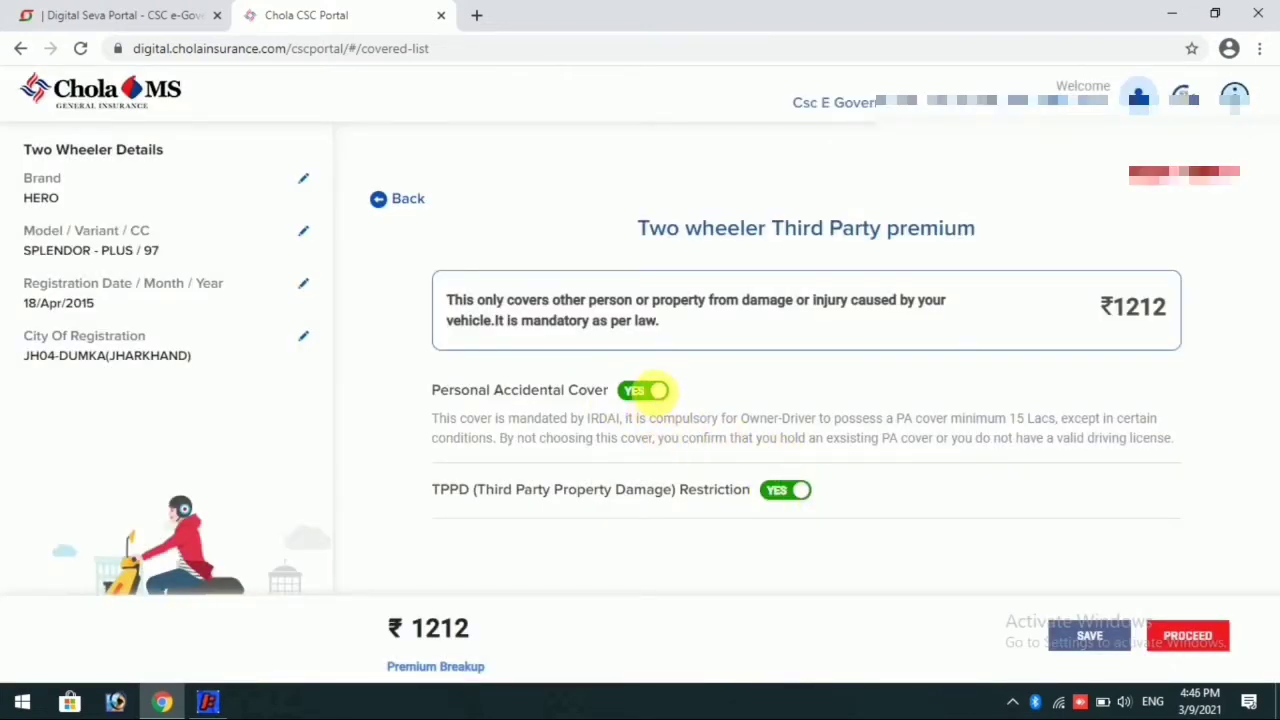
pyautogui.click(655, 392)
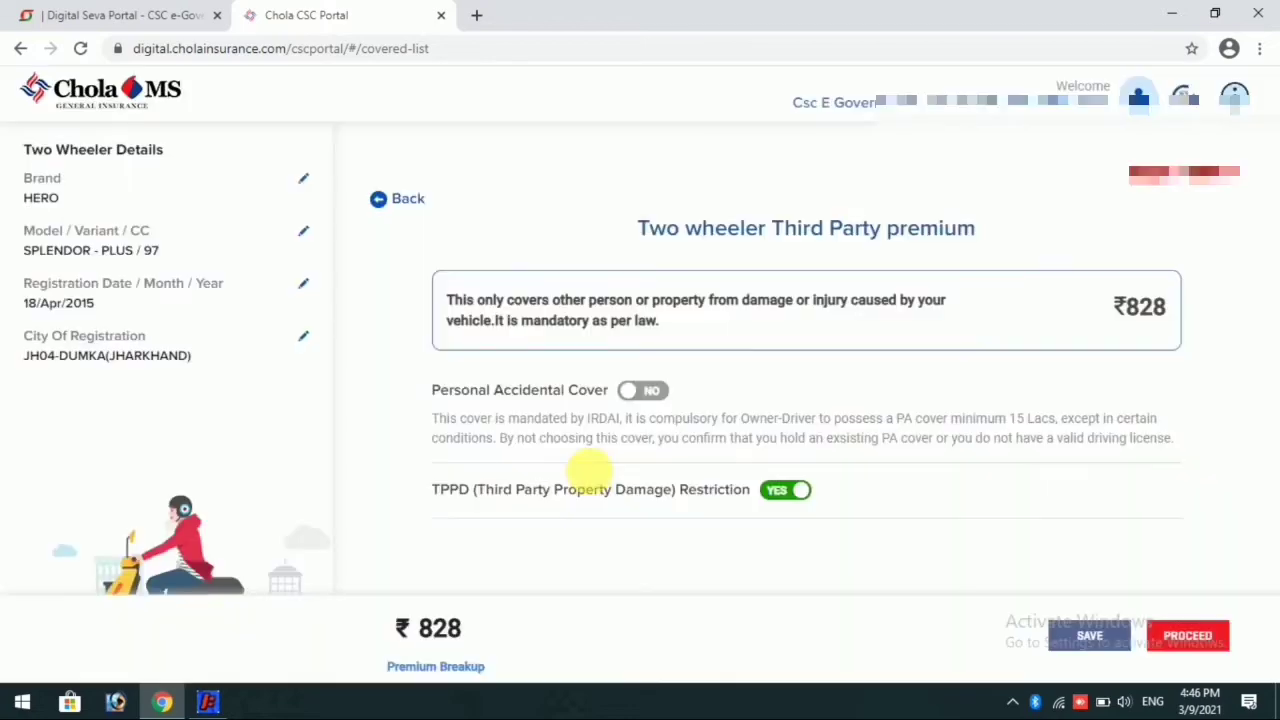
pyautogui.click(168, 704)
pyautogui.click(172, 705)
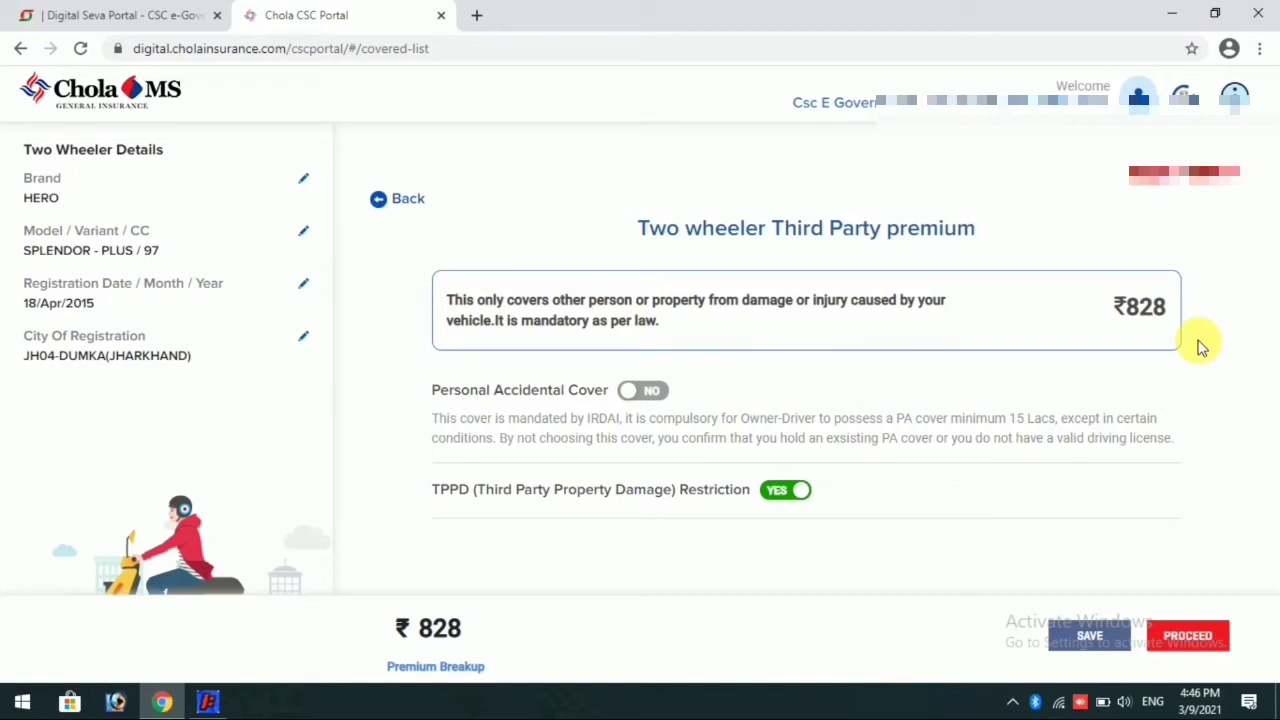
# Step: Proceed from the premium page to the registration certificate details and enter the owner's full name
pyautogui.click(1180, 637)
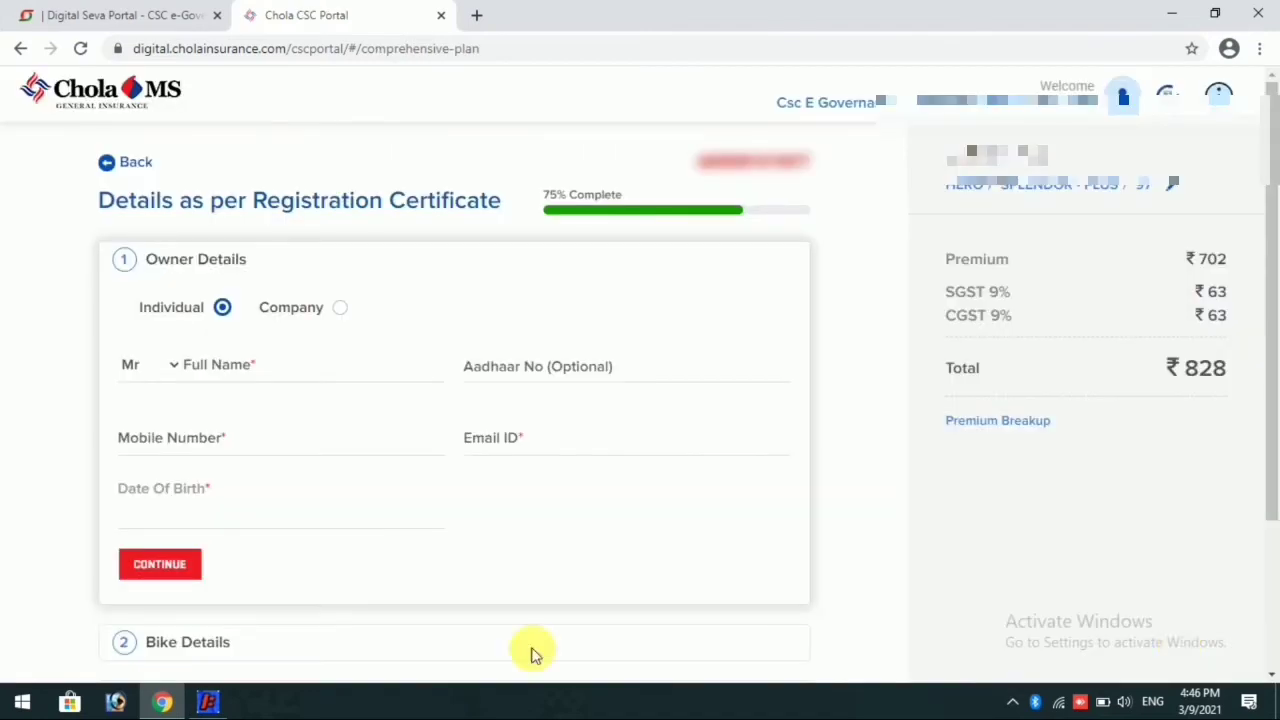
pyautogui.click(262, 372)
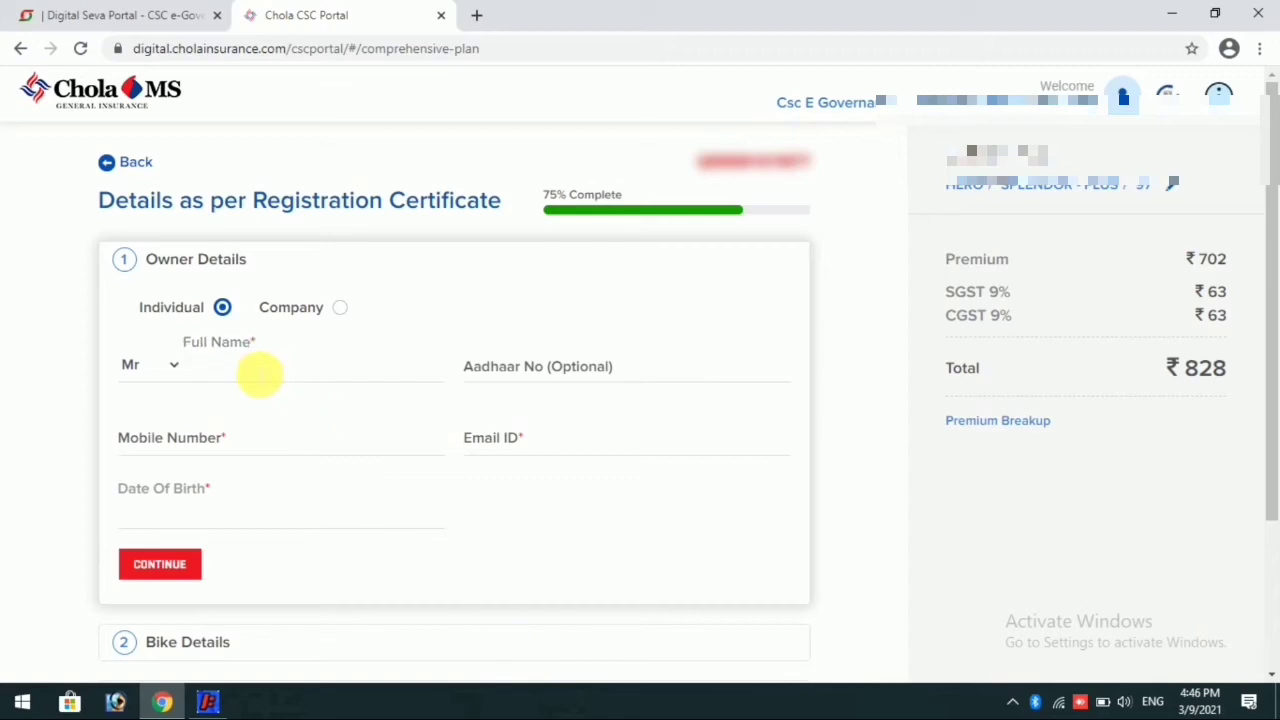
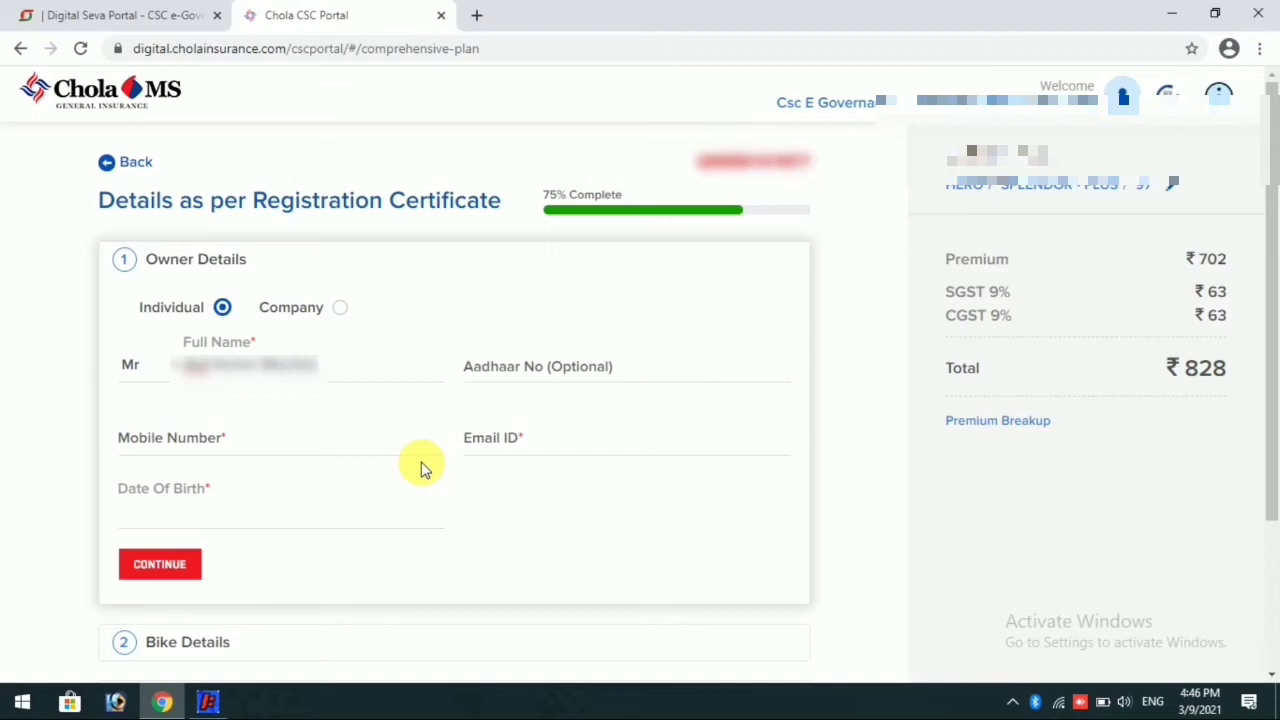
# Step: Enter the owner's mobile number in the Owner Details section
pyautogui.click(290, 445)
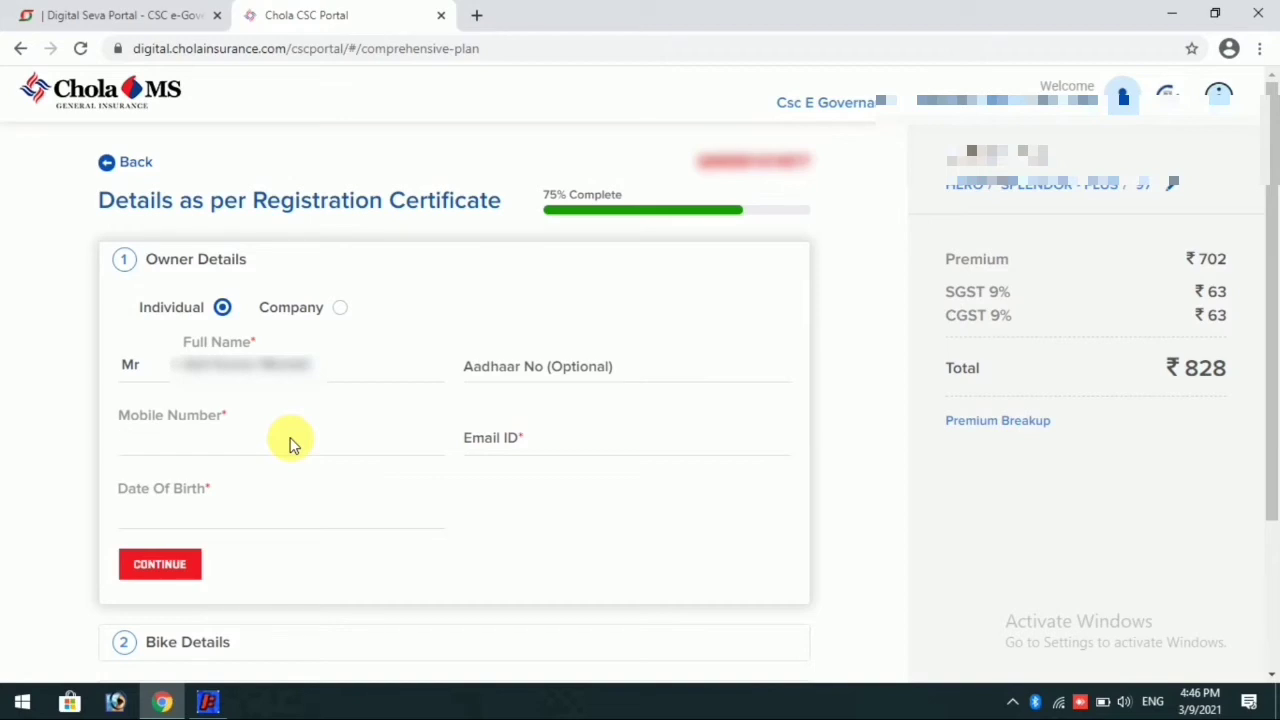
pyautogui.write('76')
pyautogui.press('BackSpace')
pyautogui.write('368')
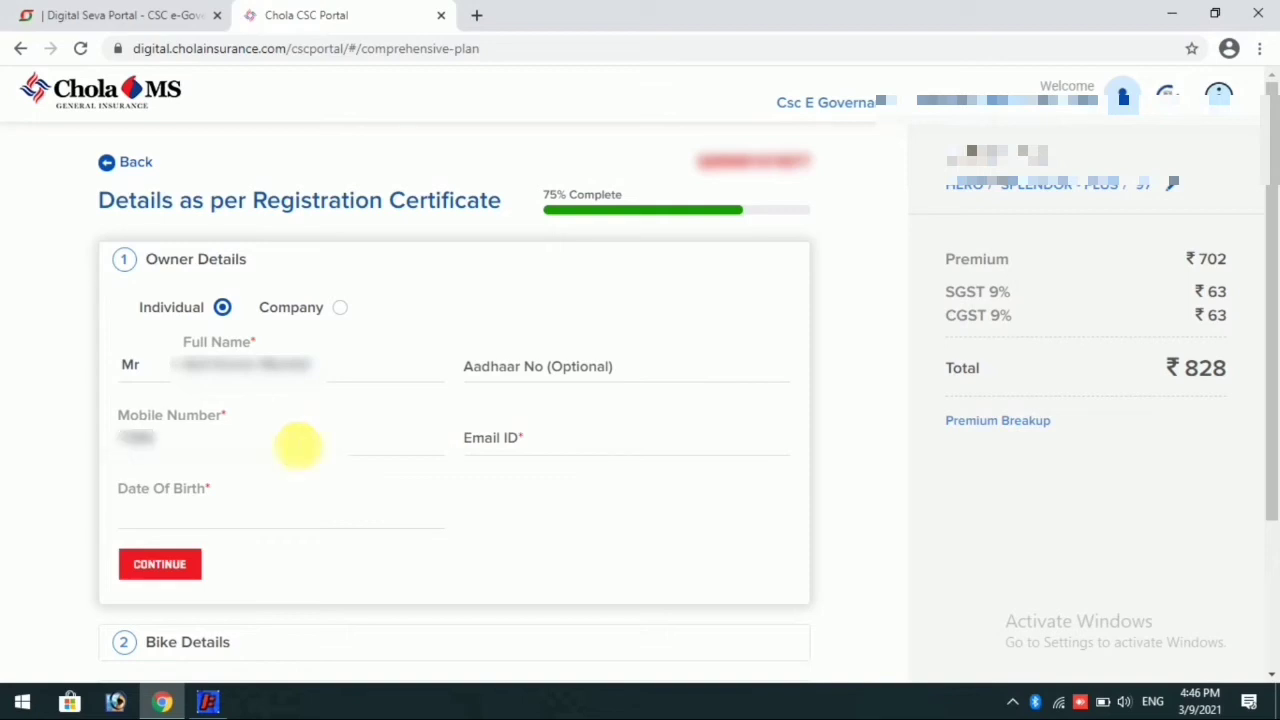
pyautogui.write('000')
pyautogui.press('BackSpace')
pyautogui.press('BackSpace')
pyautogui.write('00000')
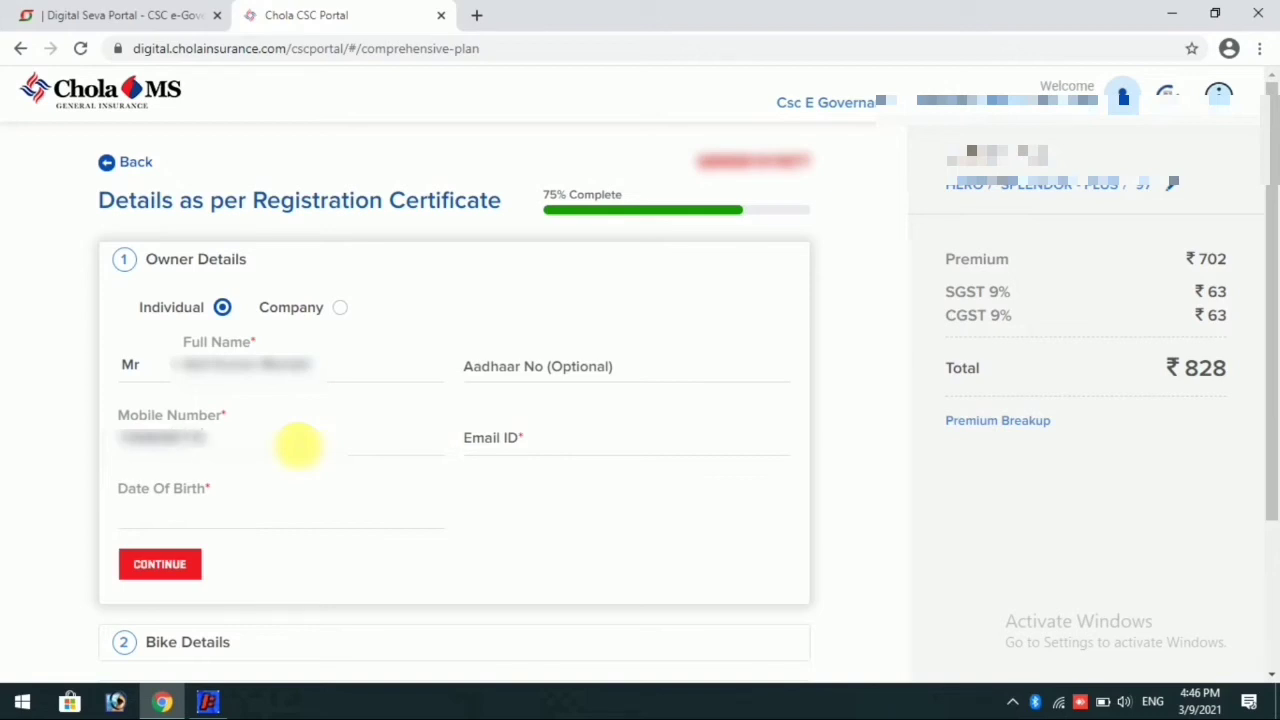
# Step: Fill in the owner's Email ID in the Owner Details section
pyautogui.click(546, 451)
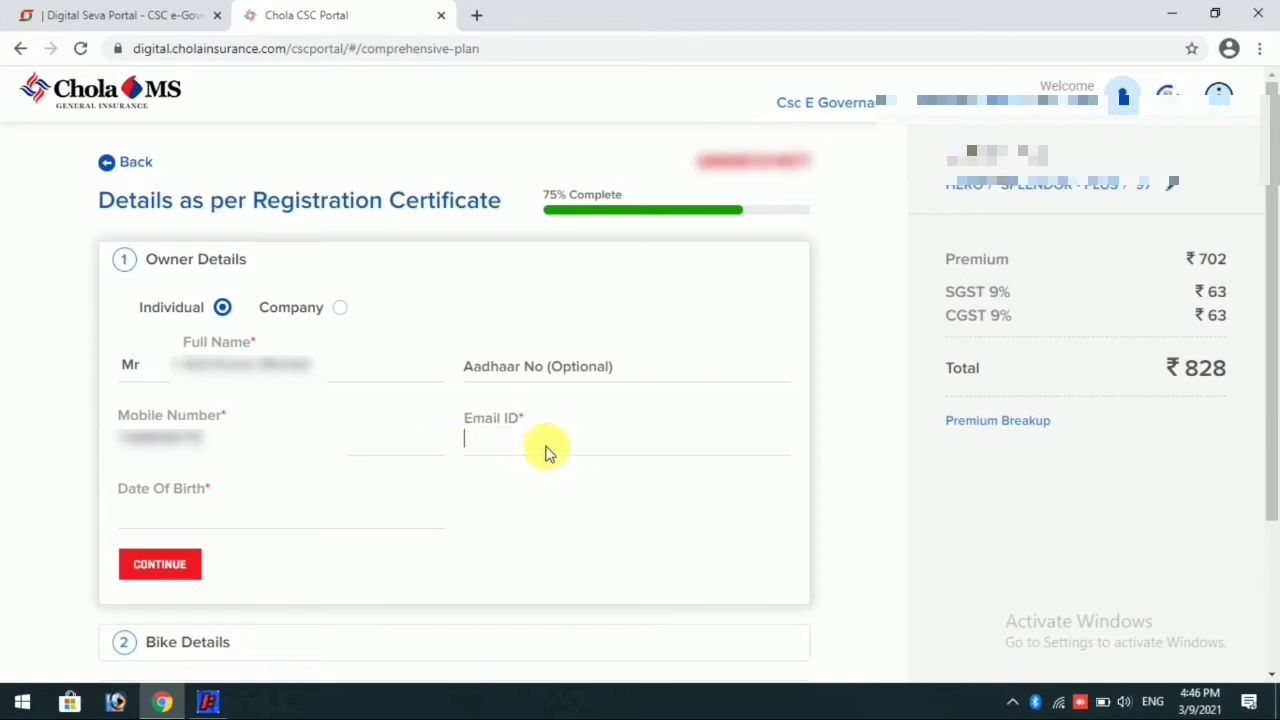
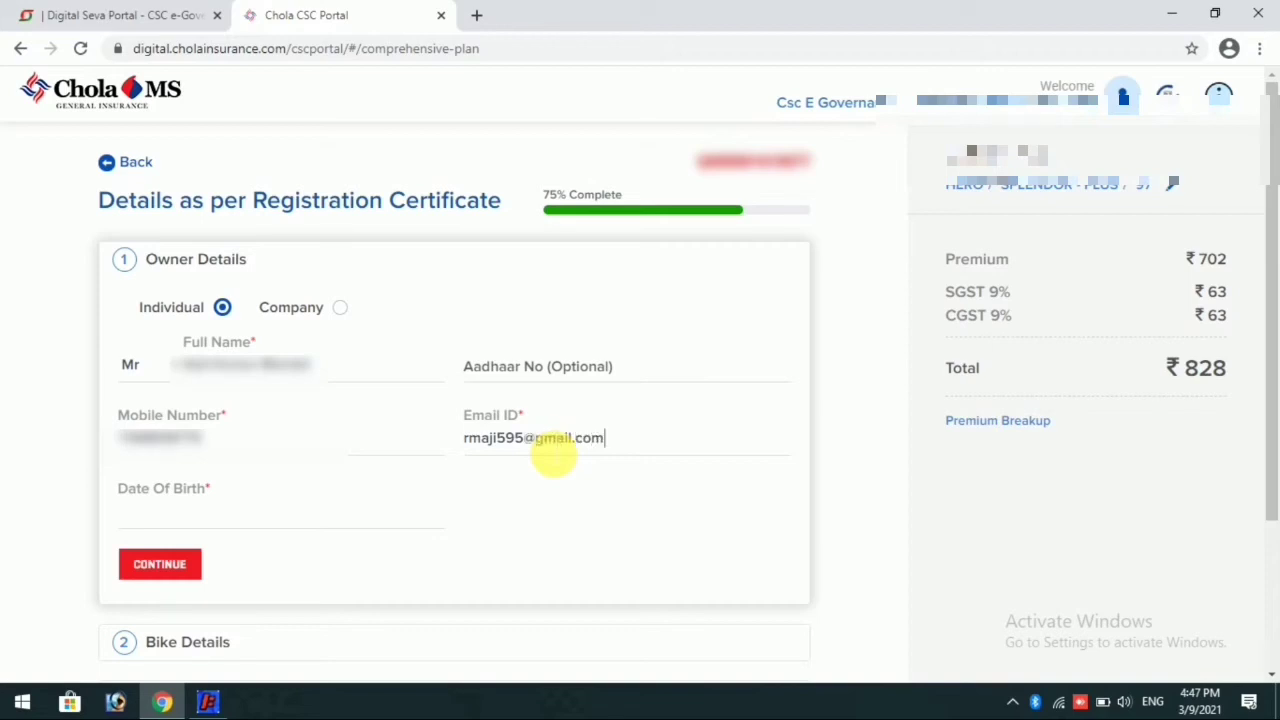
# Step: Set the owner's date of birth from the calendar and continue to the Bike Details section
pyautogui.click(166, 528)
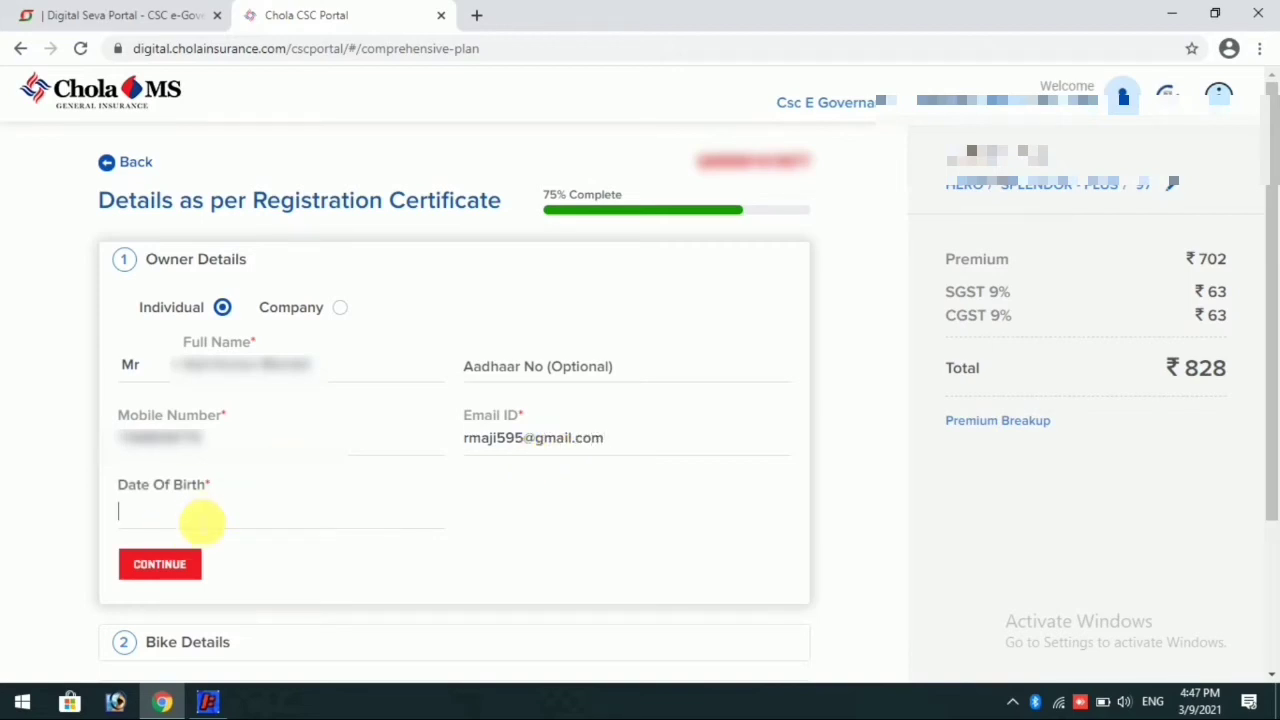
pyautogui.click(205, 520)
pyautogui.click(330, 553)
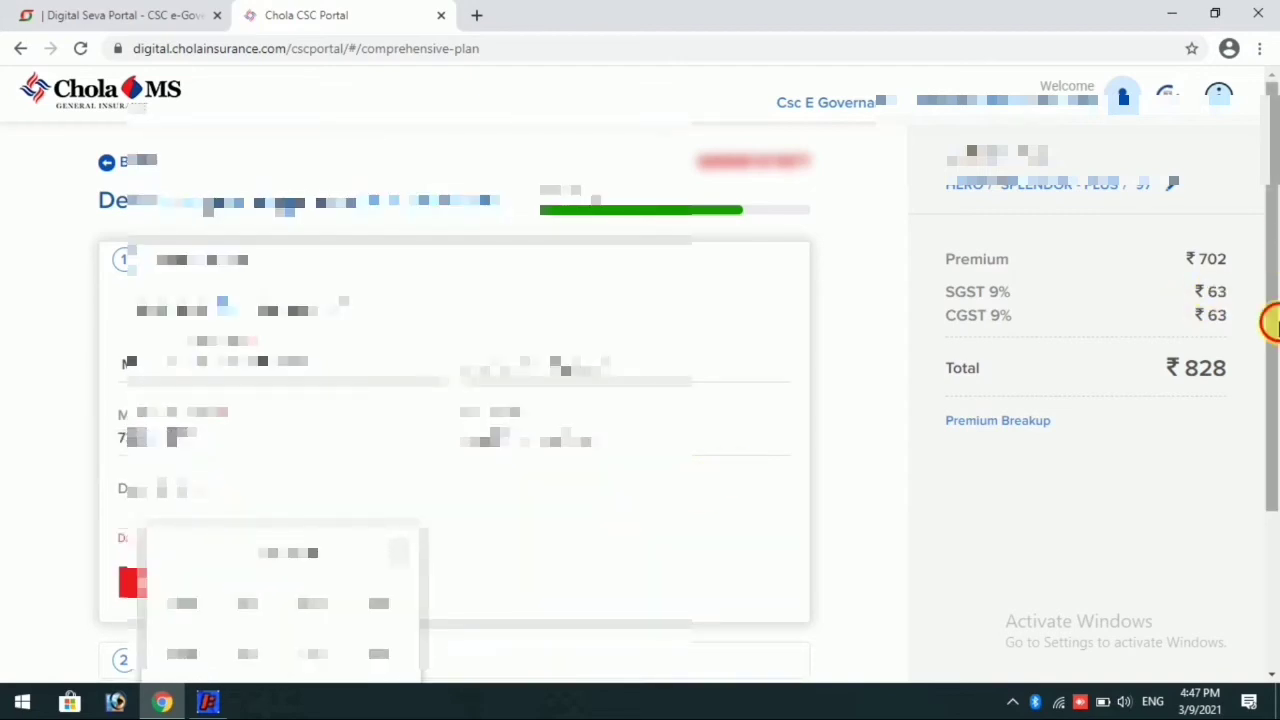
pyautogui.moveTo(1271, 322); pyautogui.dragTo(1268, 405)
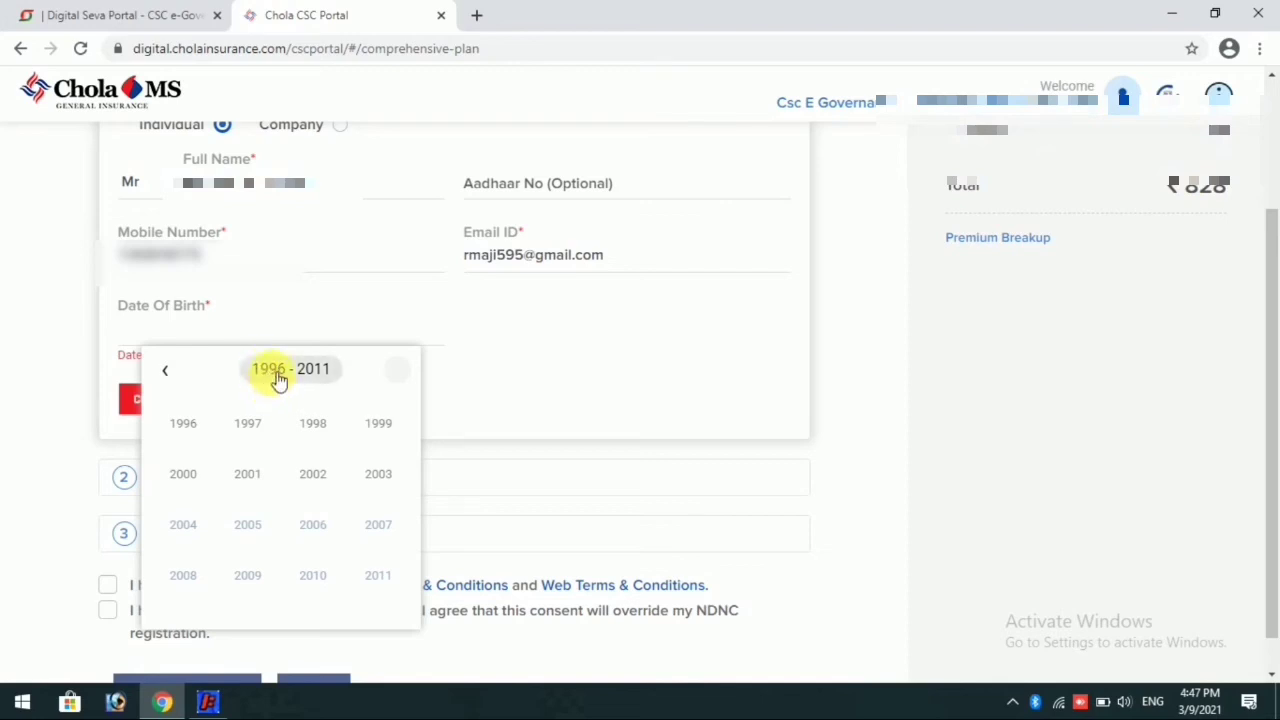
pyautogui.click(172, 378)
pyautogui.click(172, 378)
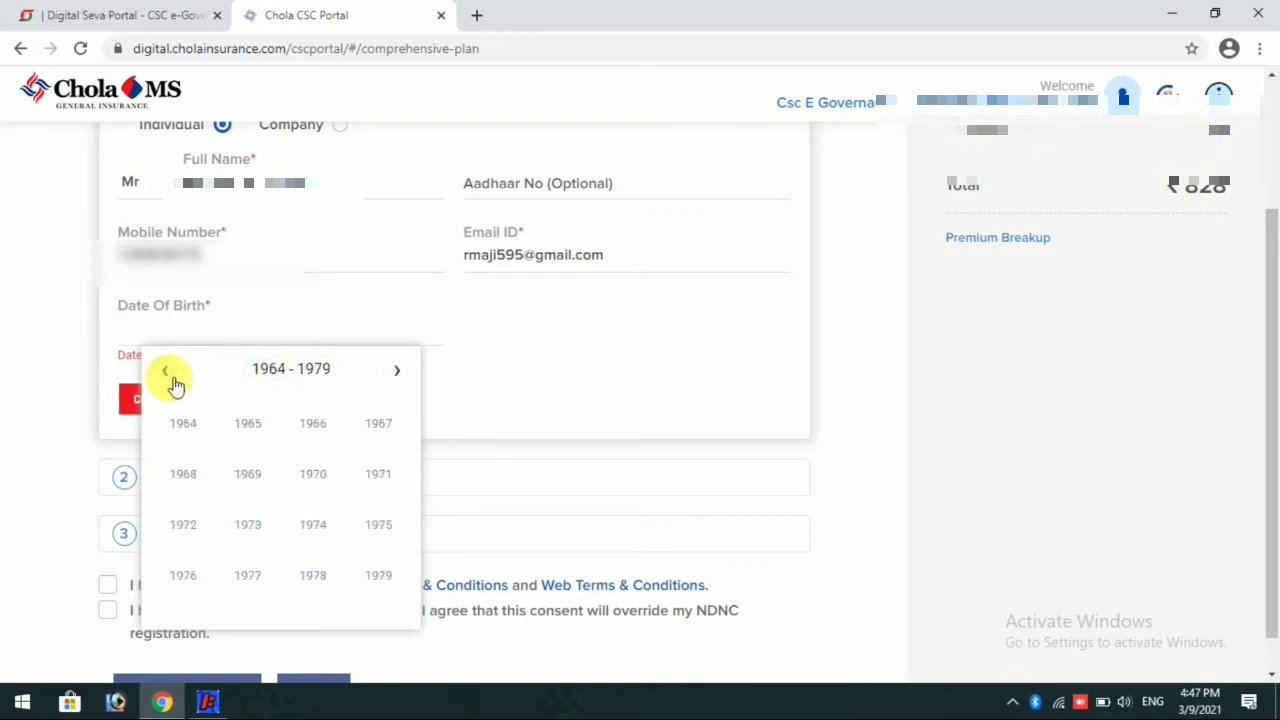
pyautogui.click(172, 378)
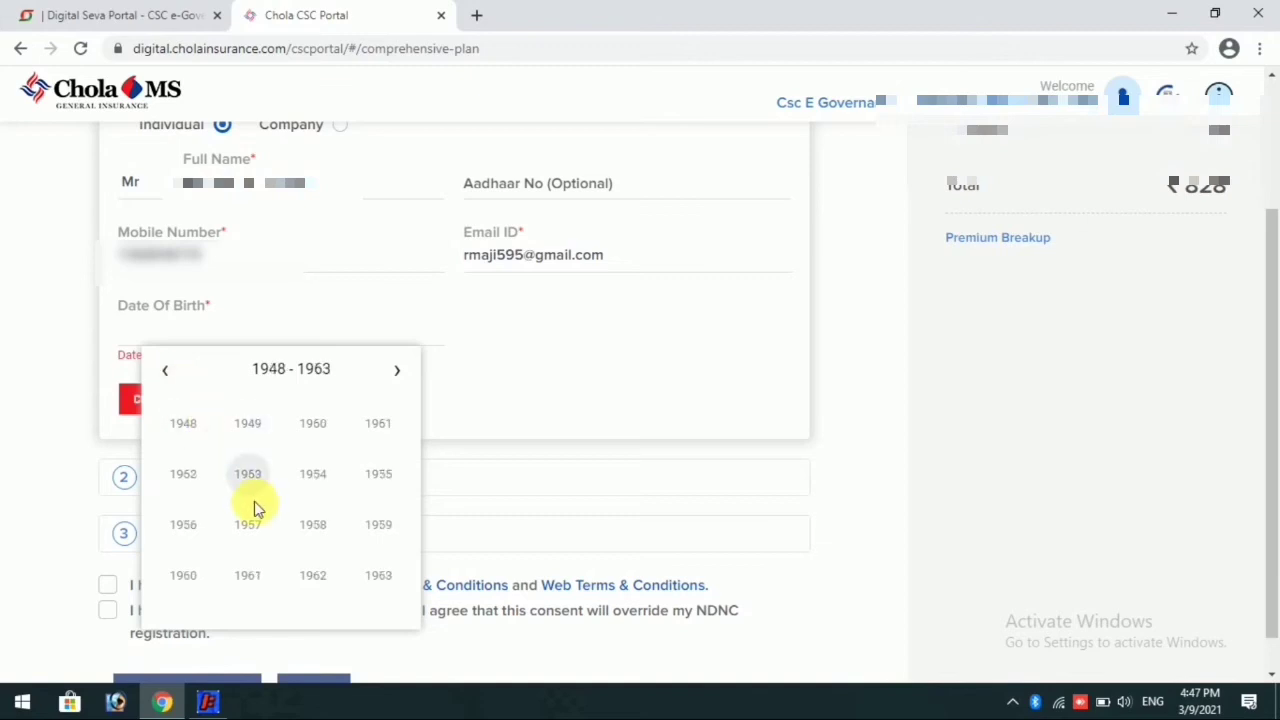
pyautogui.click(389, 575)
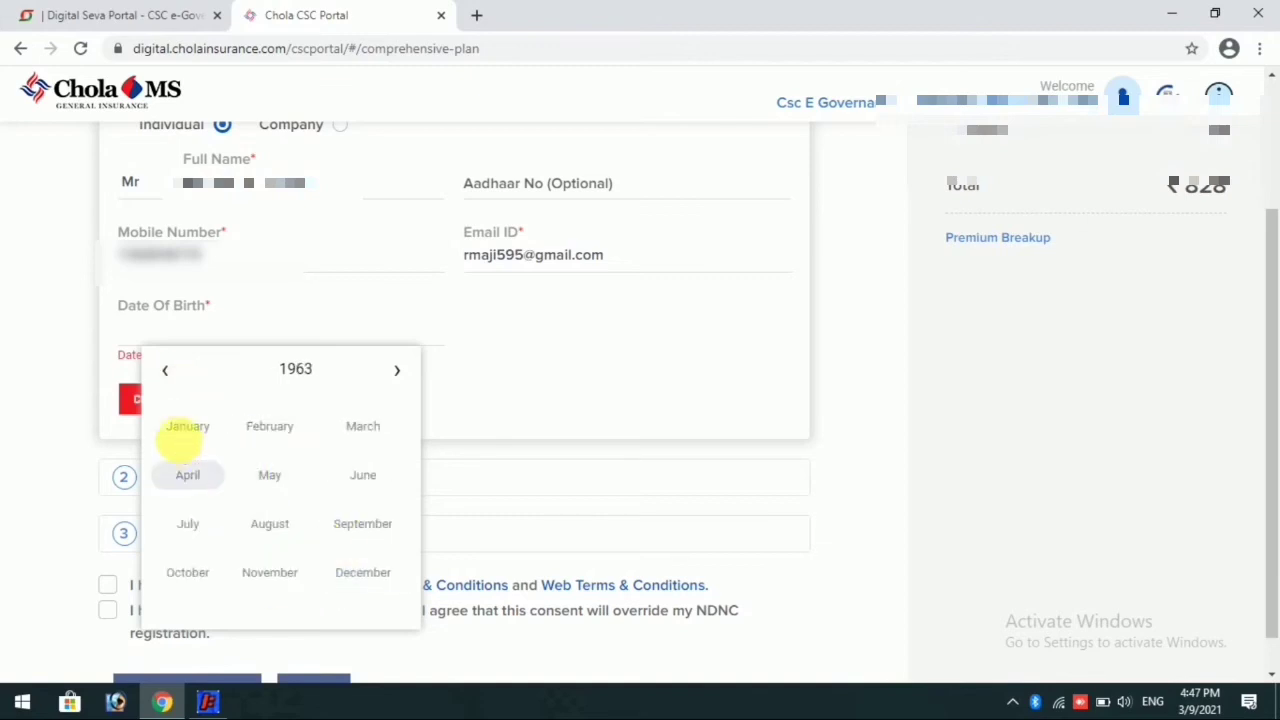
pyautogui.click(180, 430)
pyautogui.click(248, 440)
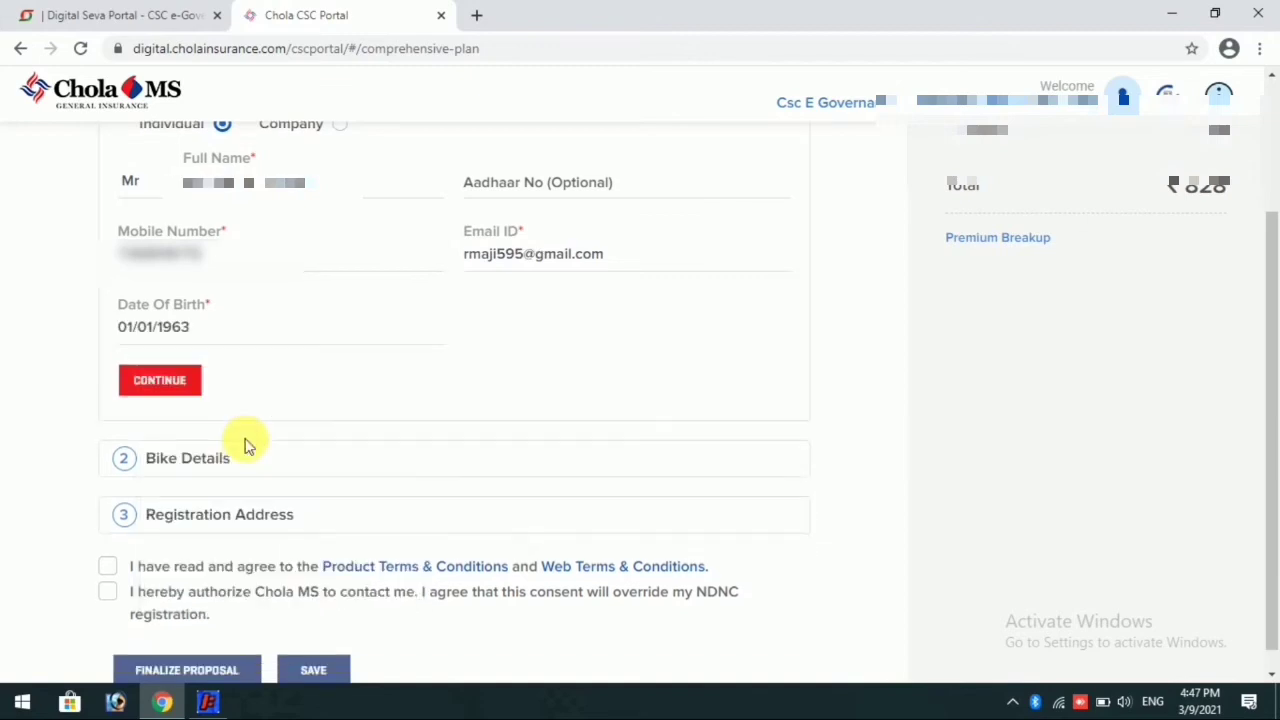
pyautogui.click(168, 390)
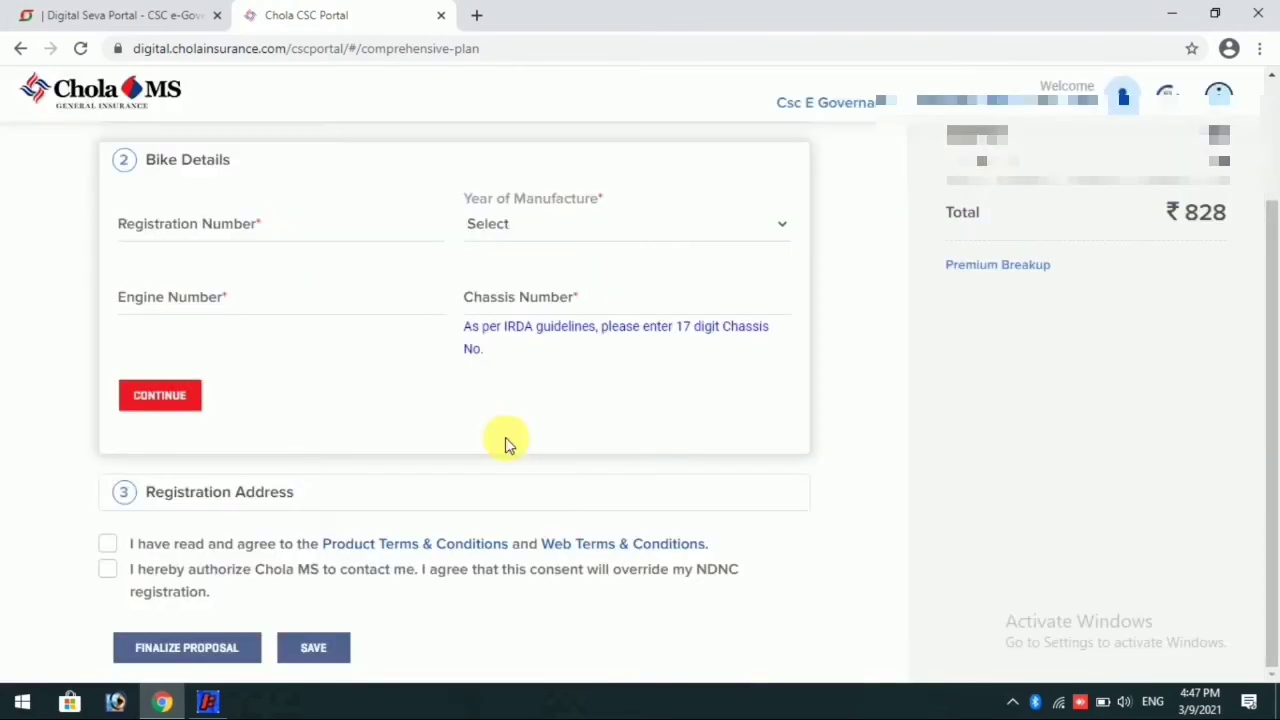
# Step: Enter the bike's registration number and set the year of manufacture to 2015
pyautogui.moveTo(1277, 343); pyautogui.dragTo(1274, 323)
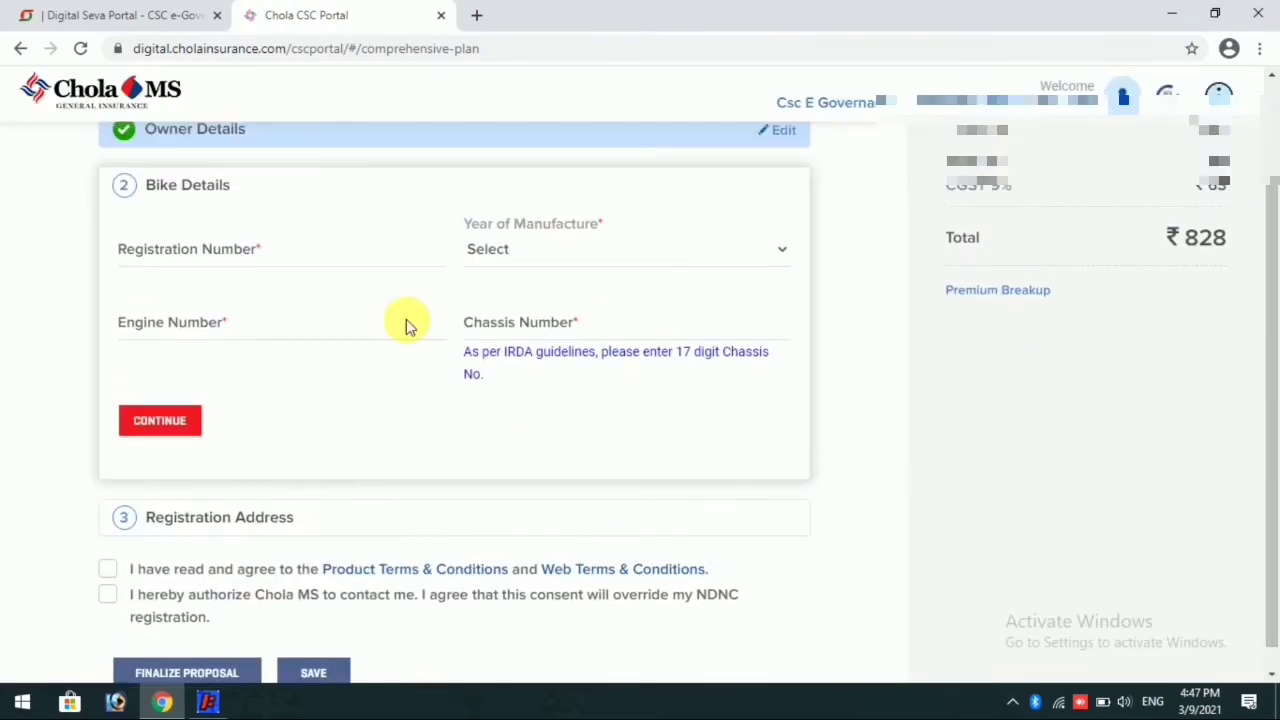
pyautogui.click(230, 258)
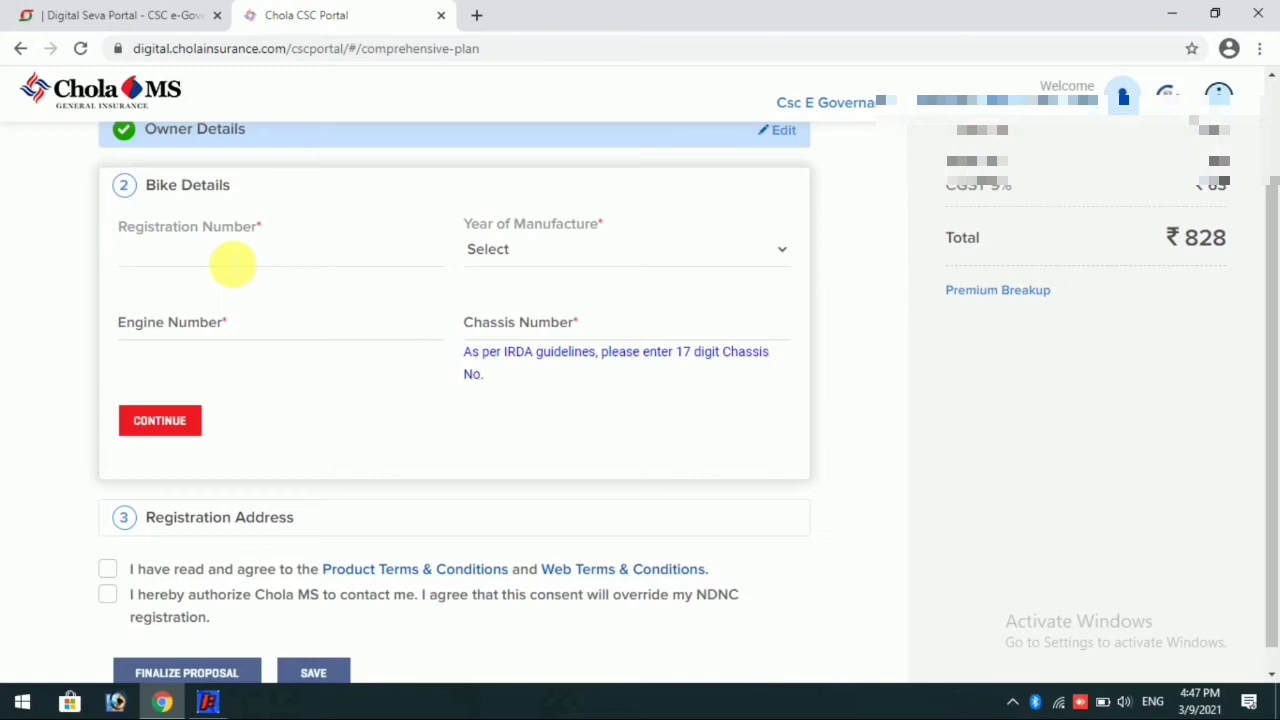
pyautogui.write('JH01AB1')
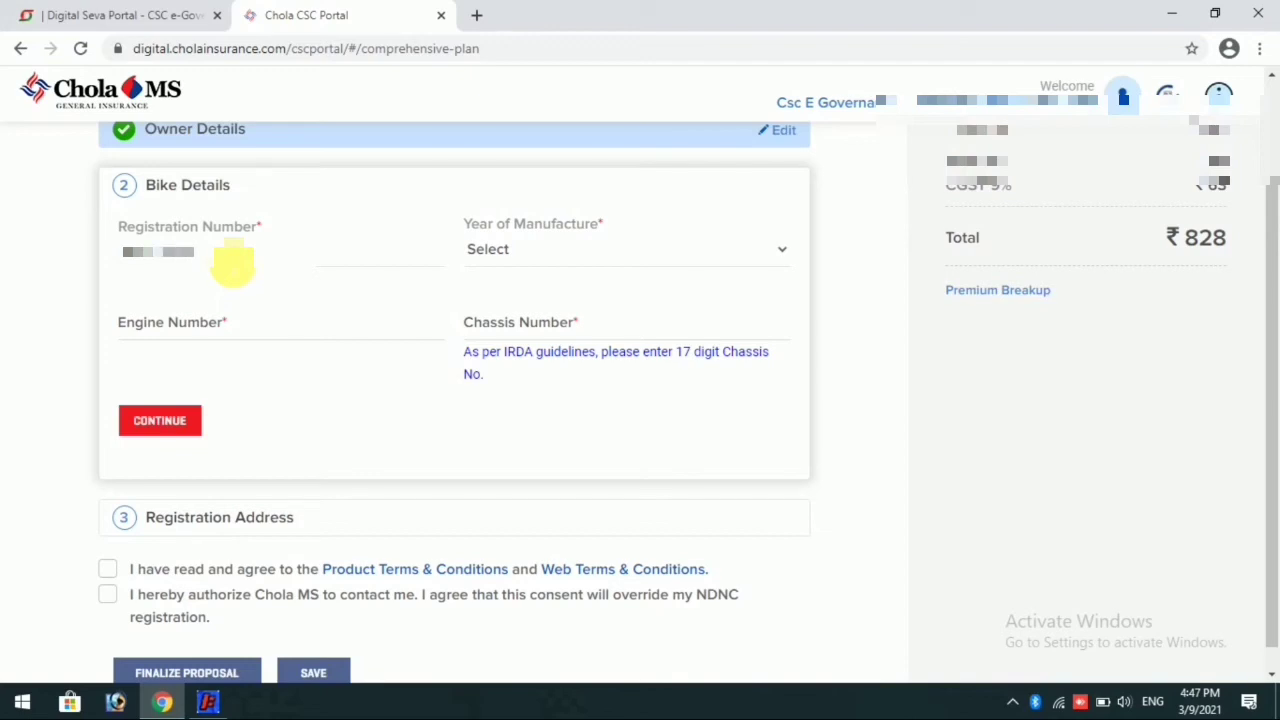
pyautogui.click(512, 251)
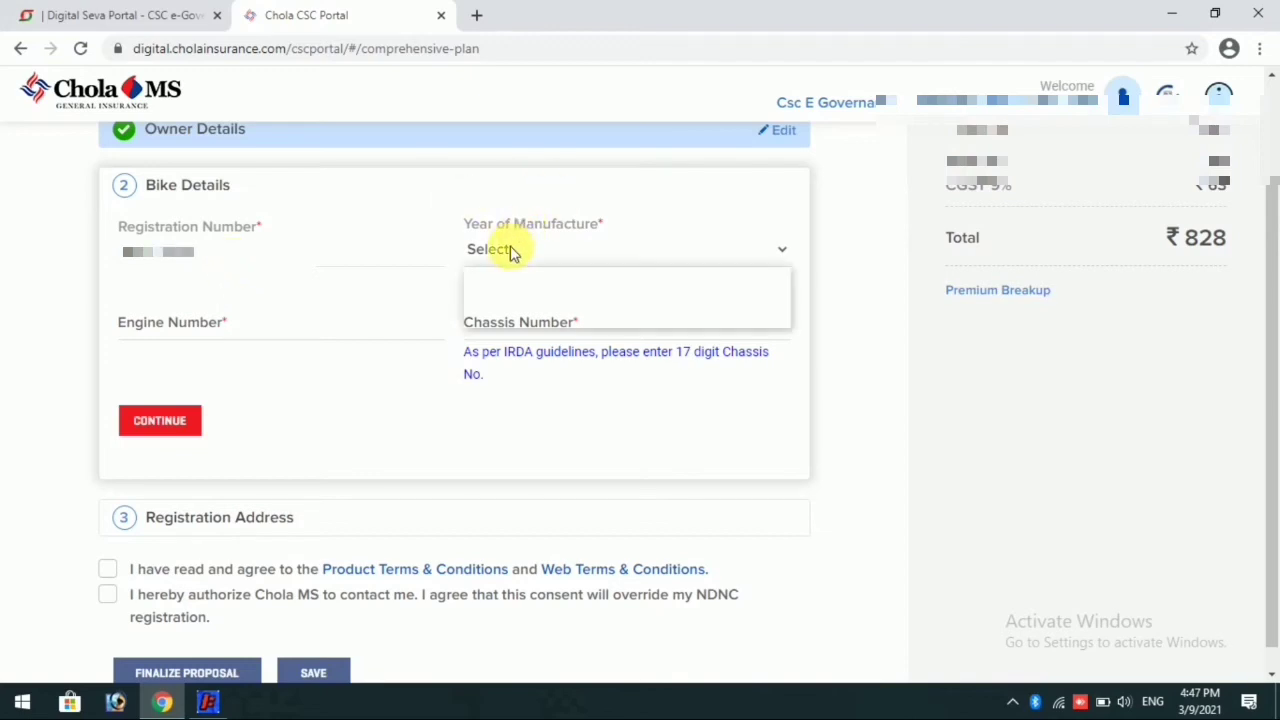
pyautogui.click(500, 299)
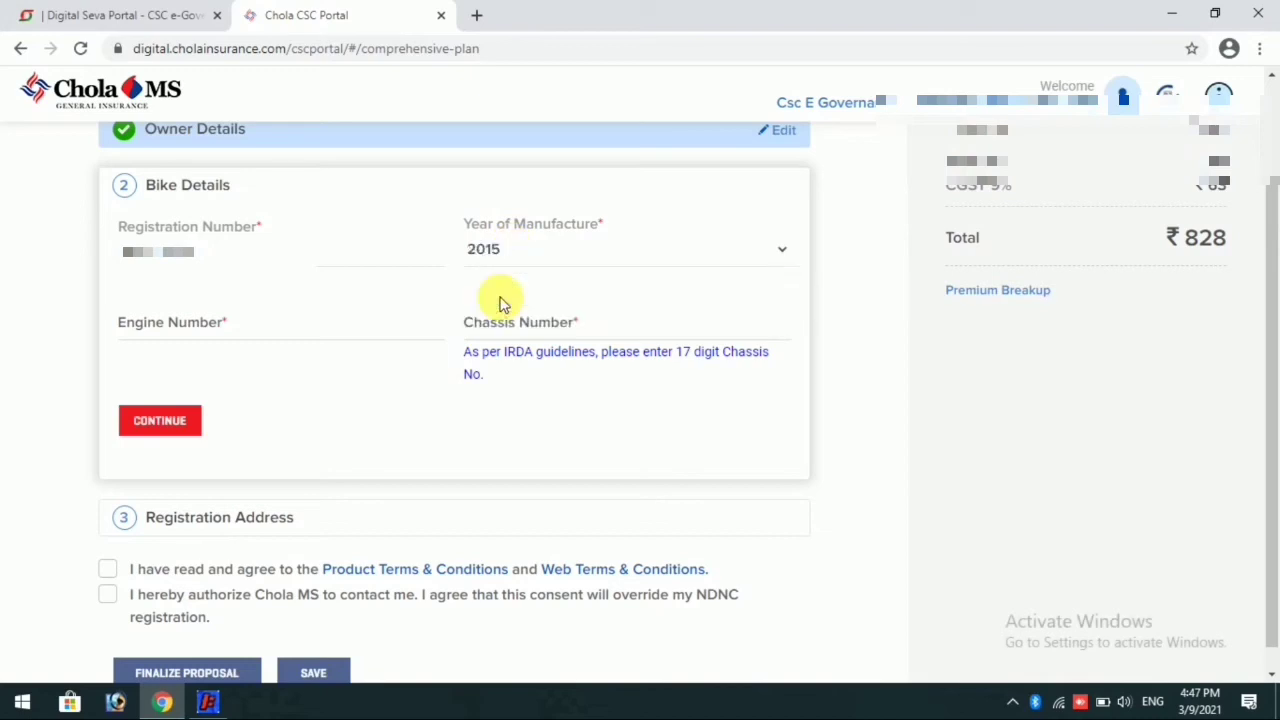
# Step: Enter the bike's engine number in the Bike Details section
pyautogui.click(289, 331)
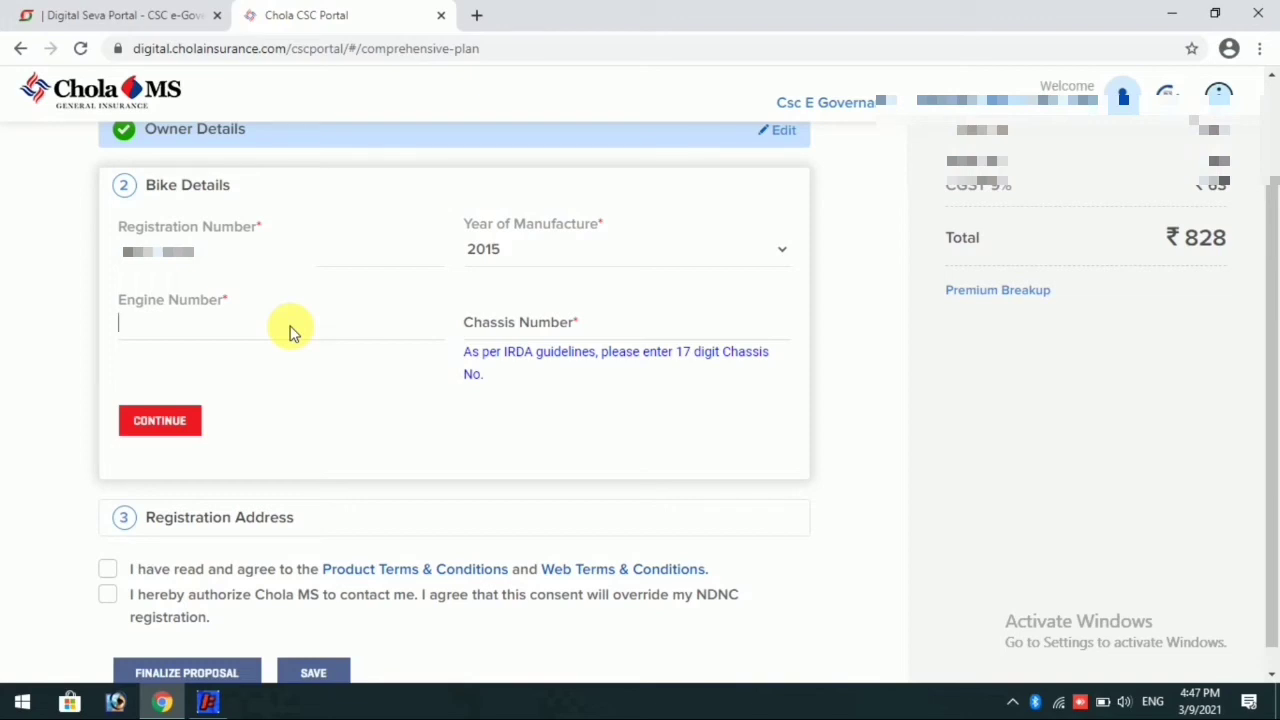
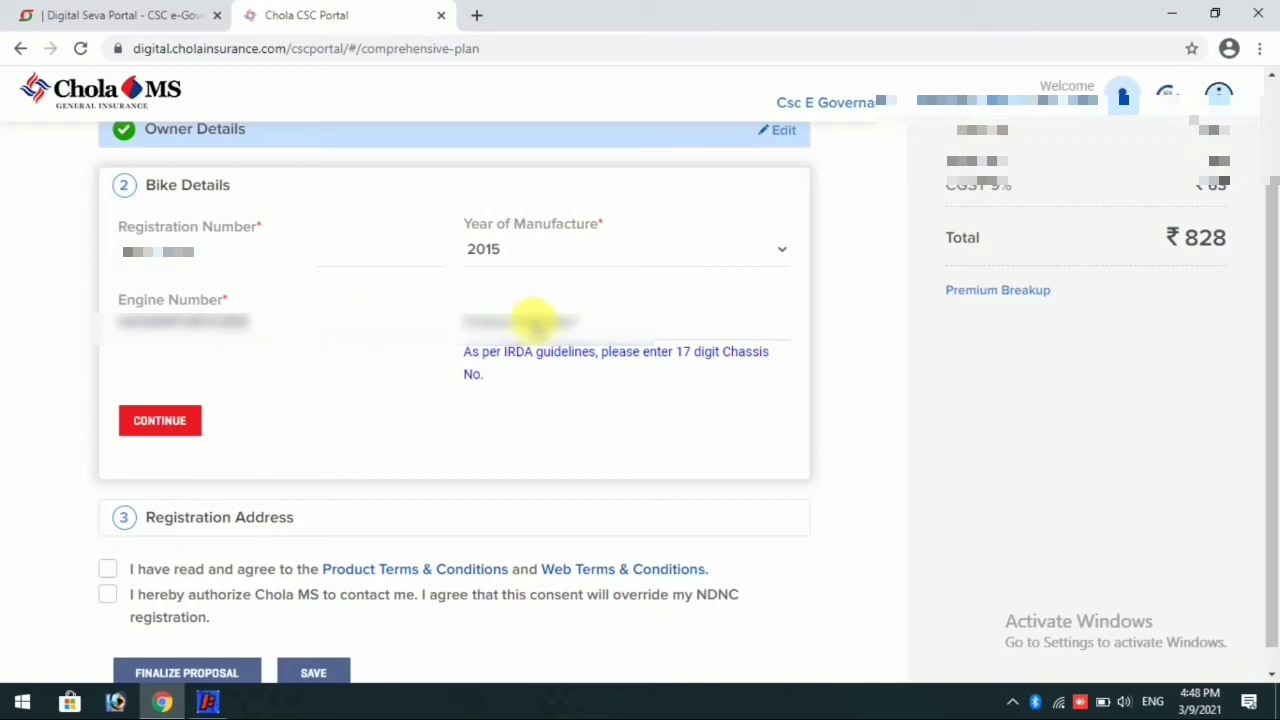
# Step: Enter the bike's 17-digit chassis number and continue to the Registration Address section
pyautogui.click(531, 320)
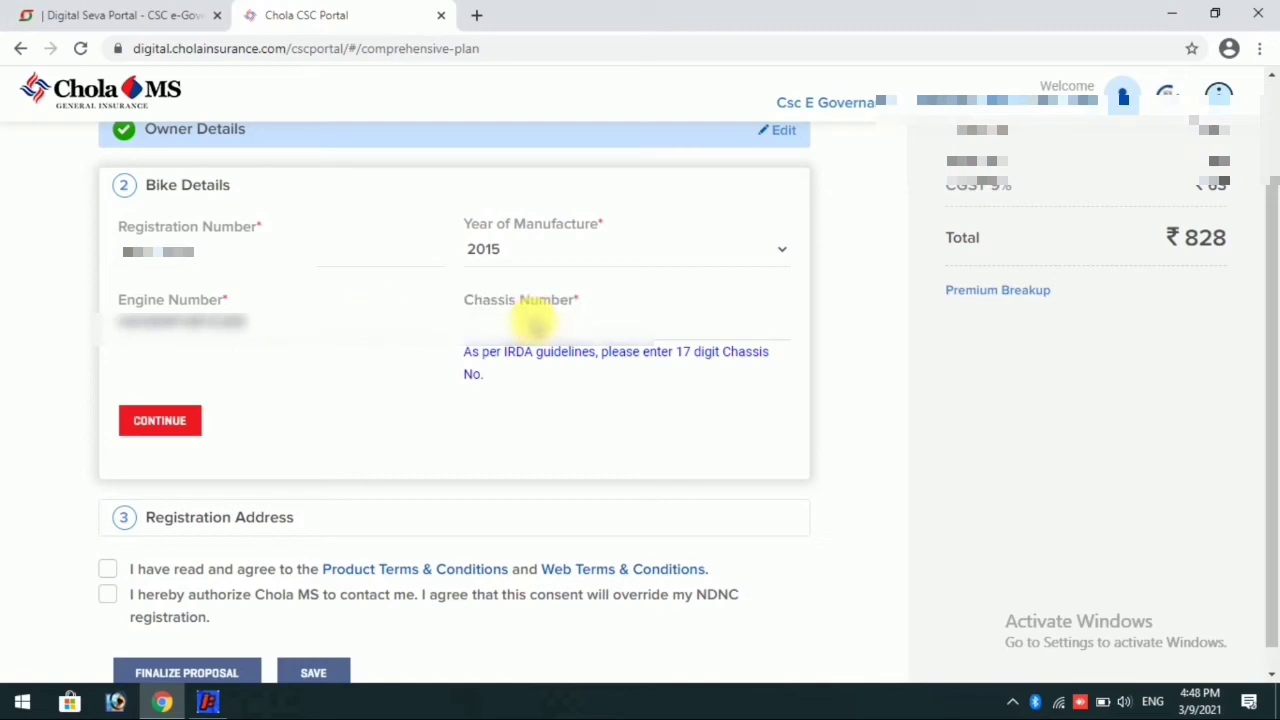
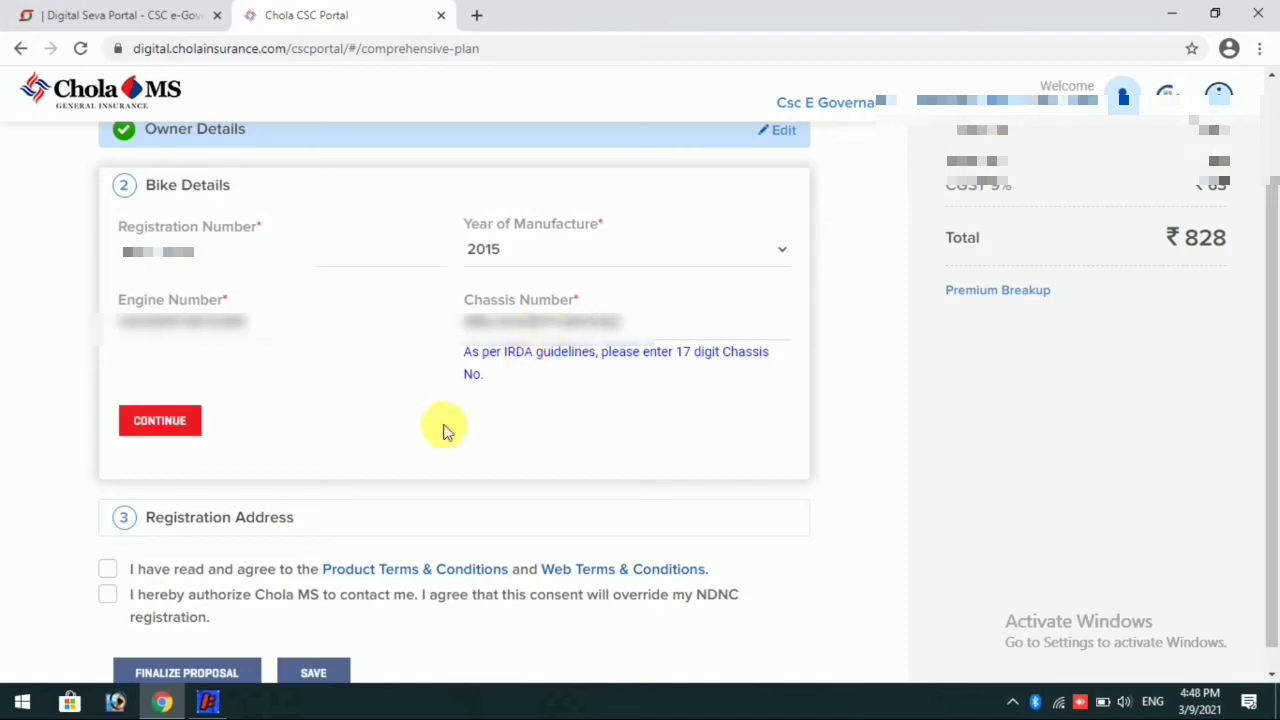
pyautogui.click(185, 424)
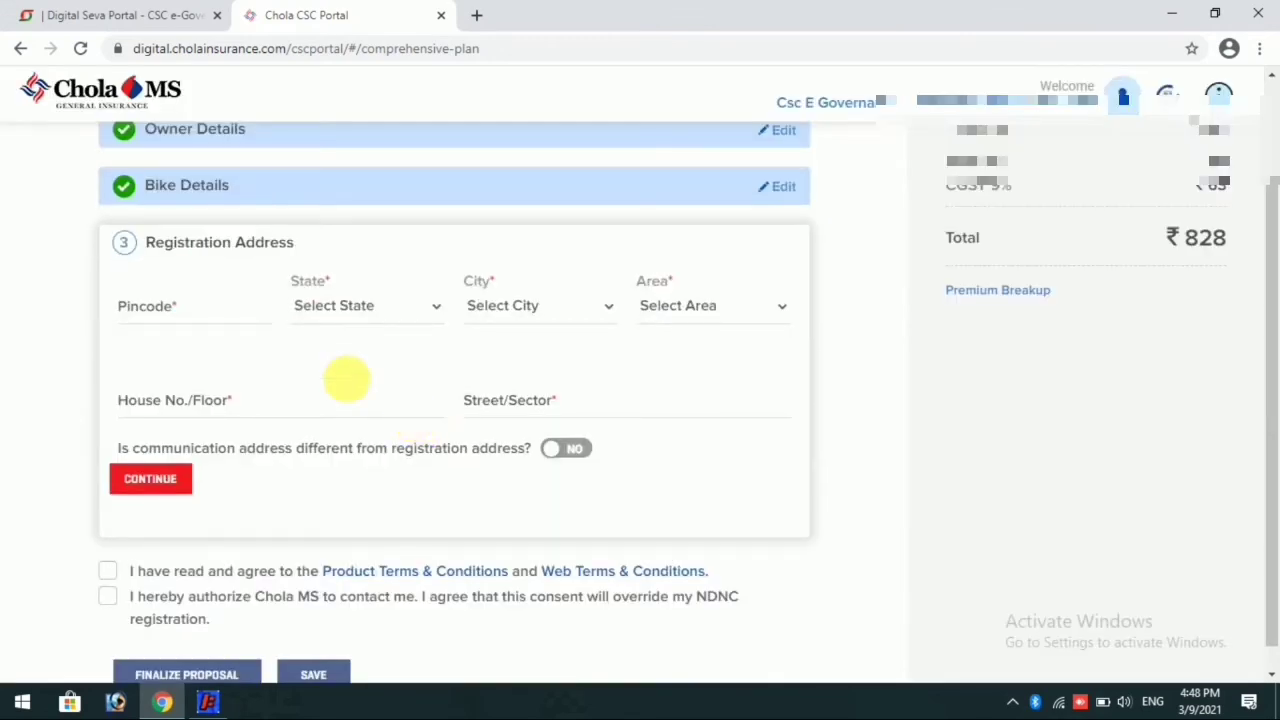
# Step: Enter the pincode of the registration address, with JHARKHAND as the state
pyautogui.click(228, 315)
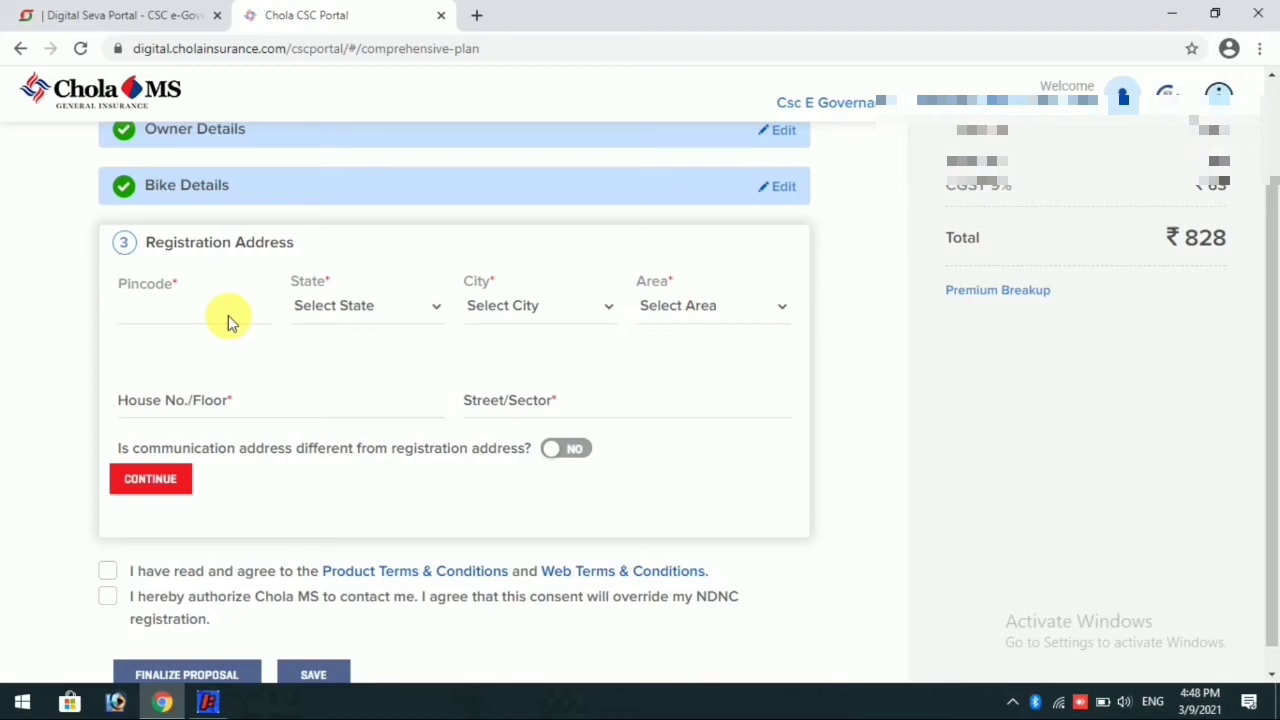
pyautogui.write('814166')
pyautogui.click(383, 314)
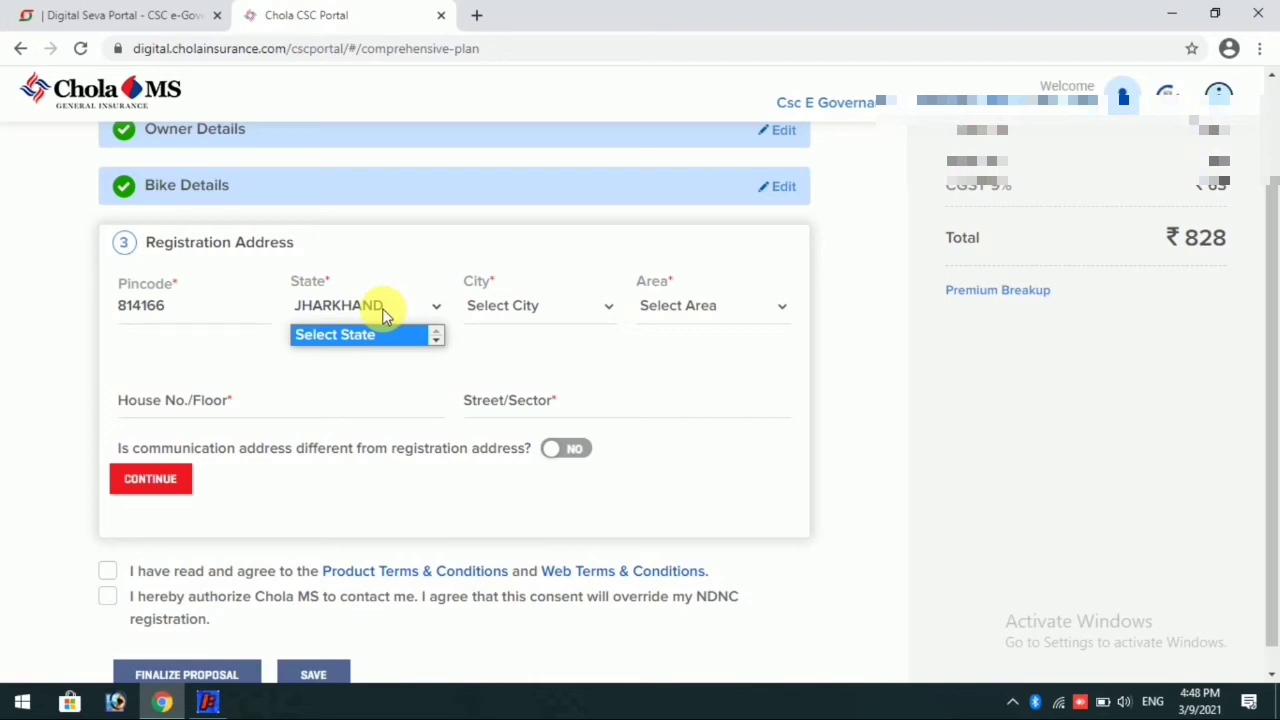
pyautogui.click(126, 143)
pyautogui.scroll(-1, 350, 310)
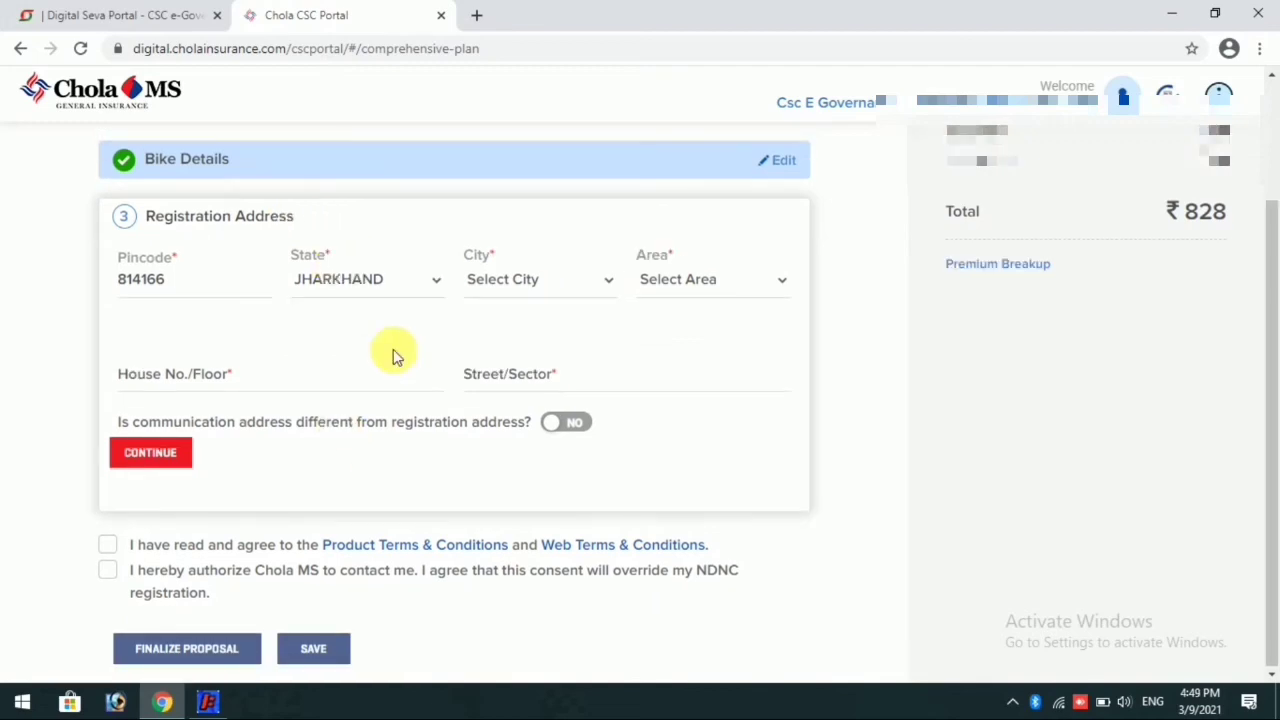
# Step: Set the city of the registration address to DUMKA
pyautogui.click(549, 288)
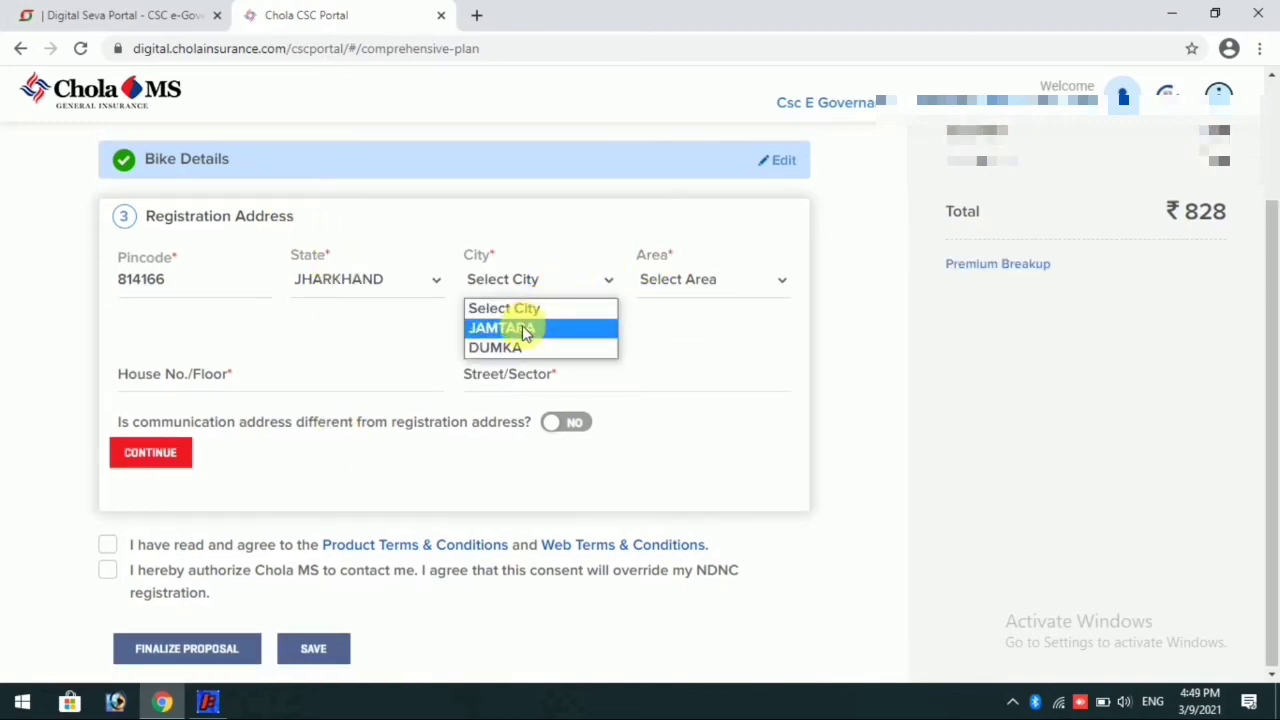
pyautogui.click(525, 330)
pyautogui.click(534, 279)
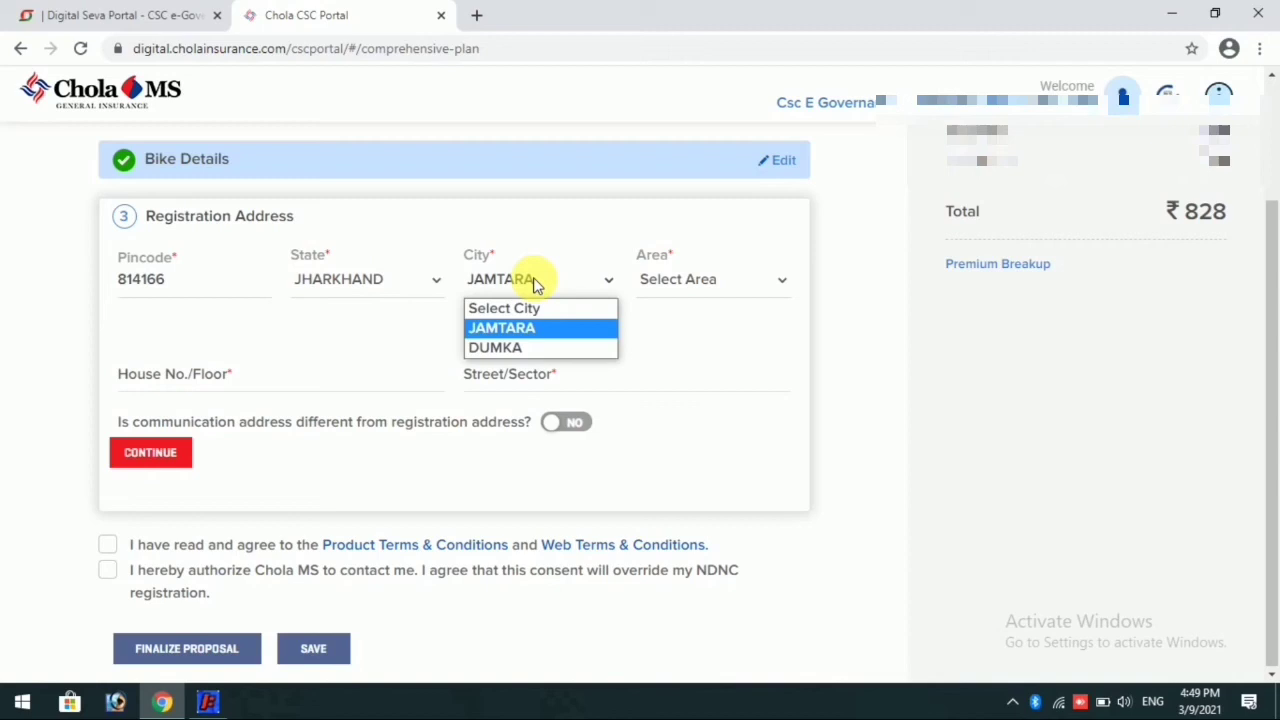
pyautogui.click(505, 352)
# Step: Select the customer's local post-office area for the registration address
pyautogui.click(688, 280)
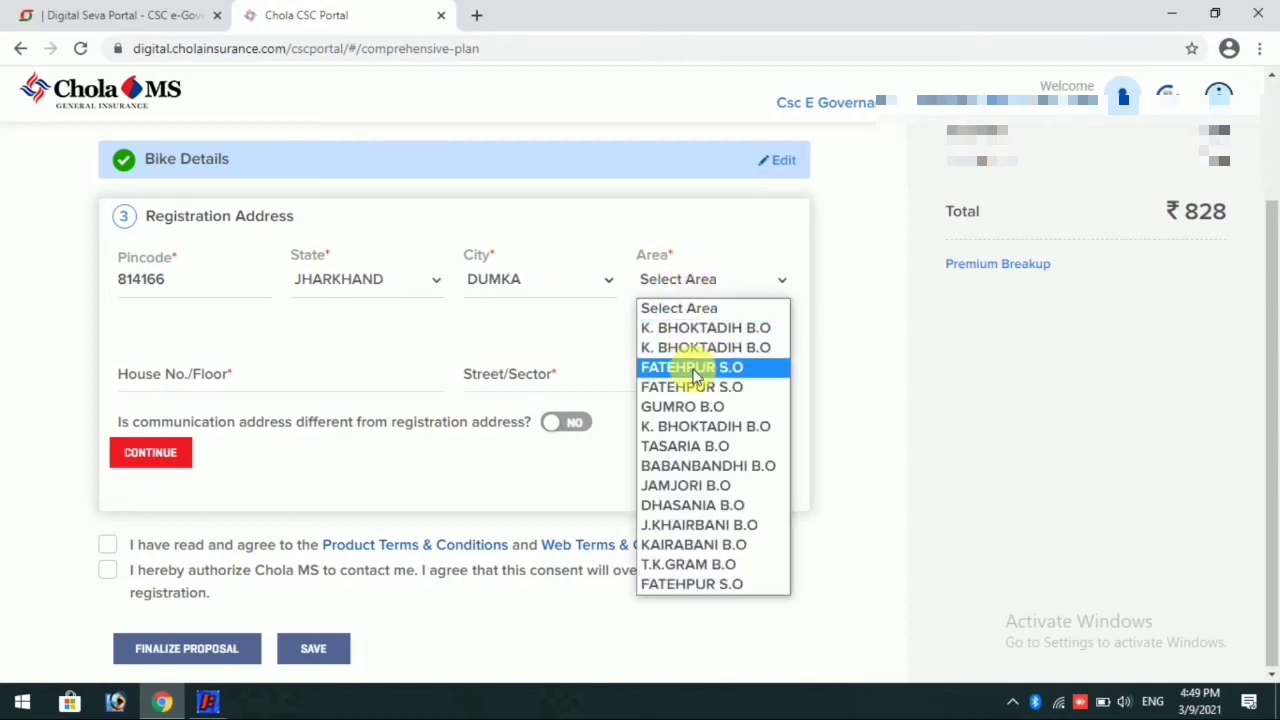
pyautogui.press('j')
pyautogui.press('j')
pyautogui.press('j')
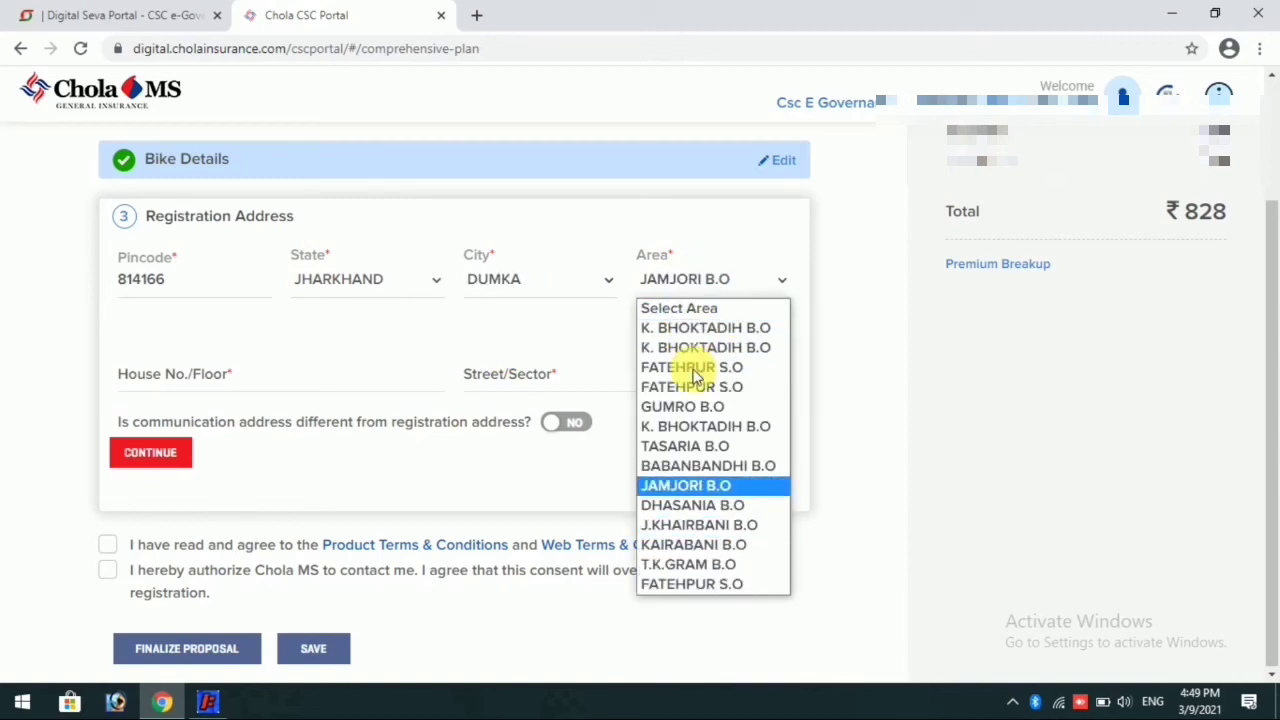
pyautogui.click(694, 524)
# Step: Enter the parent's full name, preceded by S/O, in the registration address's House No./Floor field
pyautogui.click(214, 392)
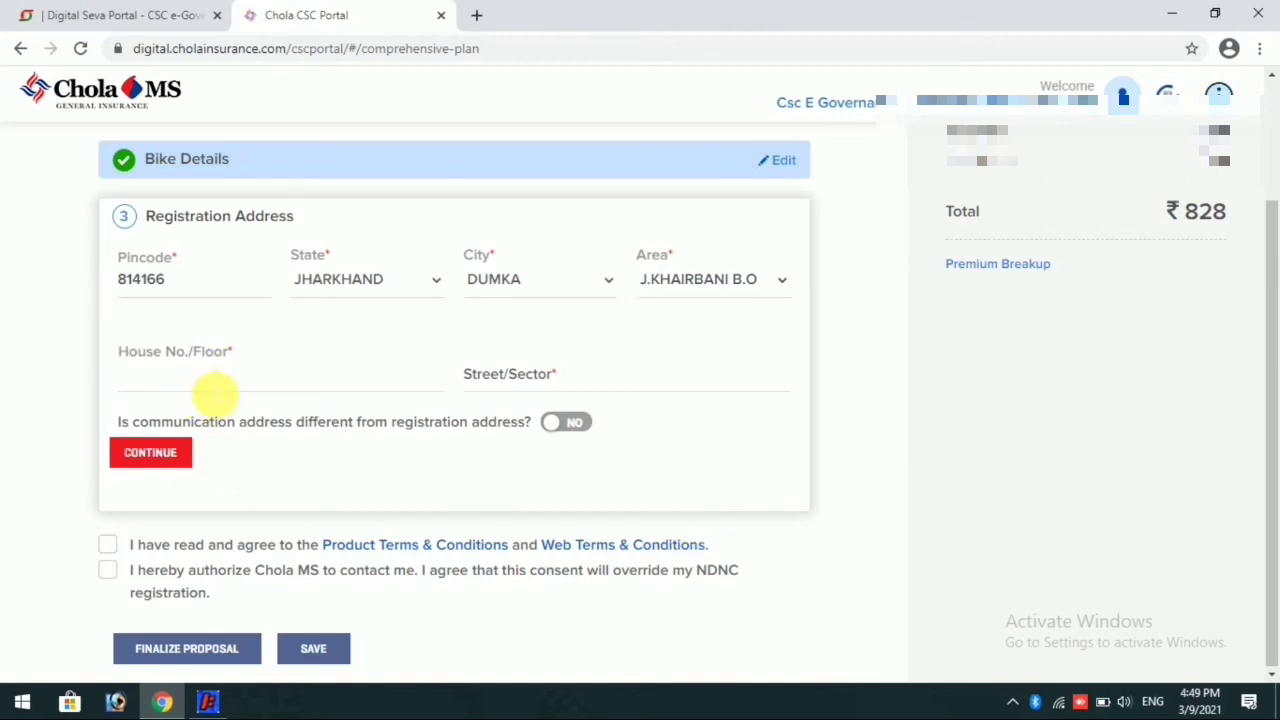
pyautogui.write('S/O')
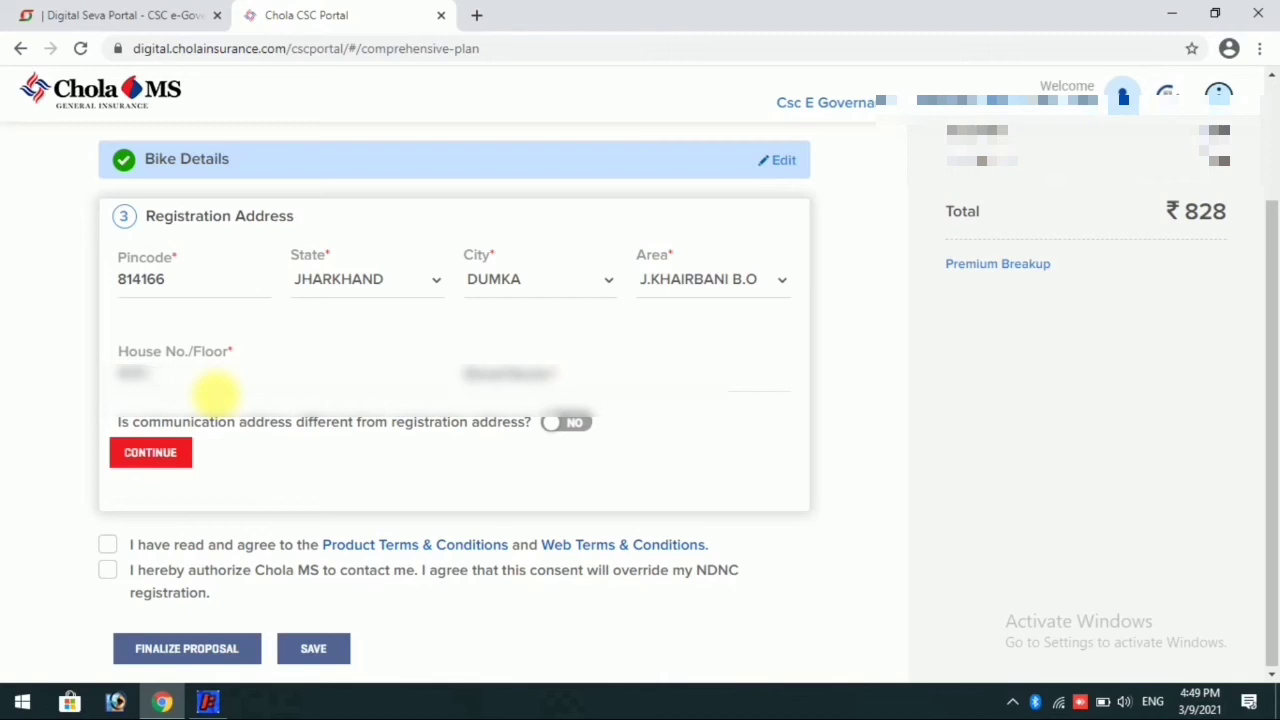
pyautogui.write('M')
pyautogui.press('BackSpace')
pyautogui.press('BackSpace')
pyautogui.press('BackSpace')
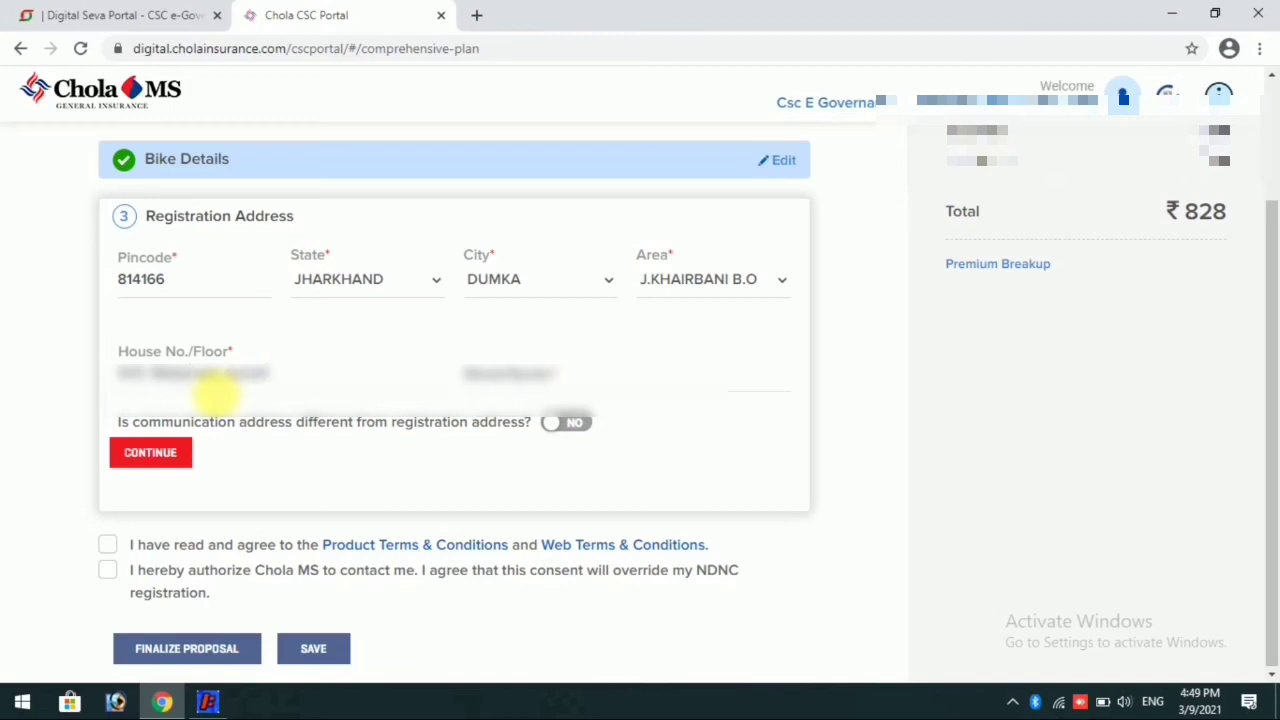
pyautogui.write('l')
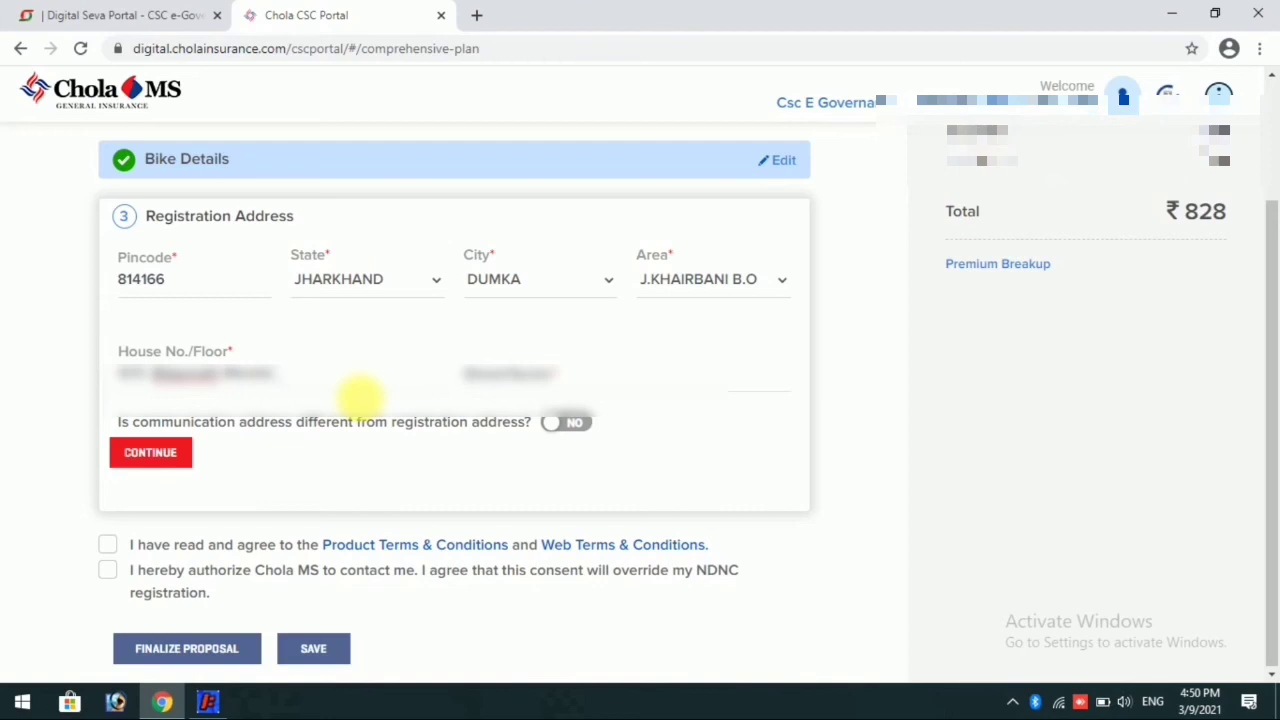
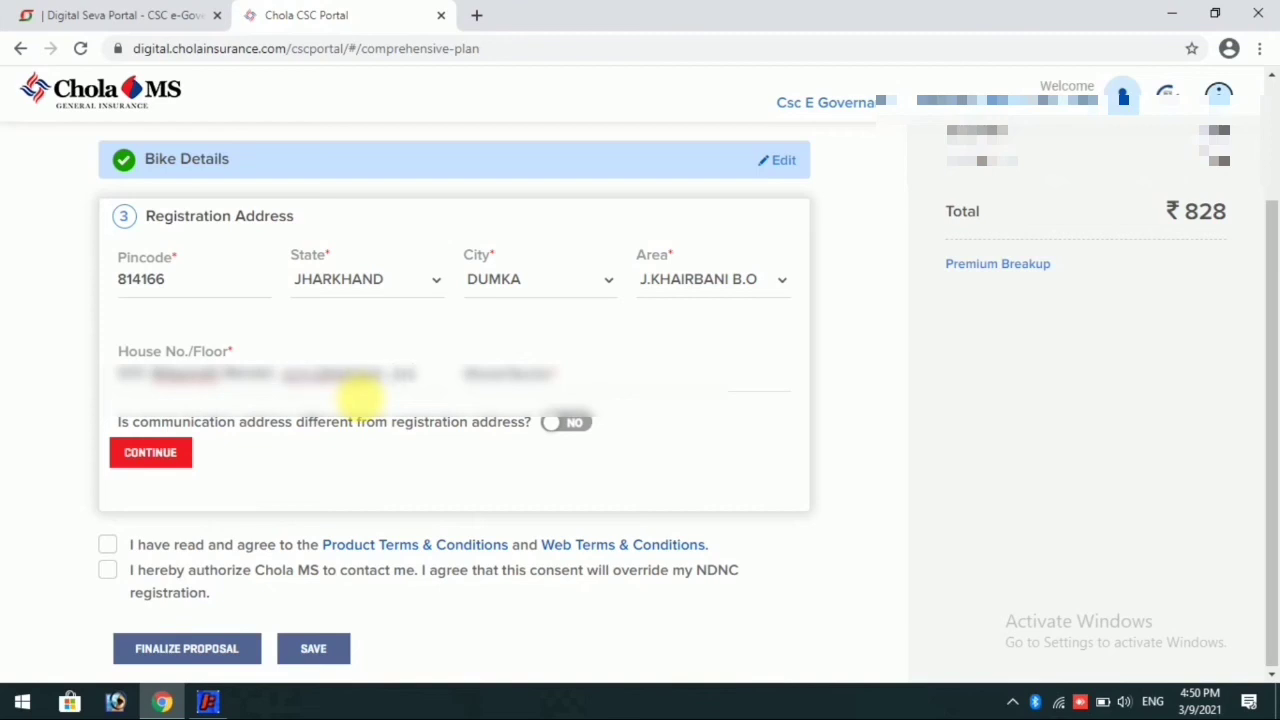
# Step: Add the customer's locality after the parent's name in the House No./Floor field
pyautogui.write(' NO')
pyautogui.press('BackSpace')
pyautogui.press('BackSpace')
pyautogui.press('BackSpace')
pyautogui.press('BackSpace')
pyautogui.press('BackSpace')
pyautogui.press('BackSpace')
# Step: Fill in the customer's Street/Sector and continue to complete the Registration Address section
pyautogui.press('Tab')
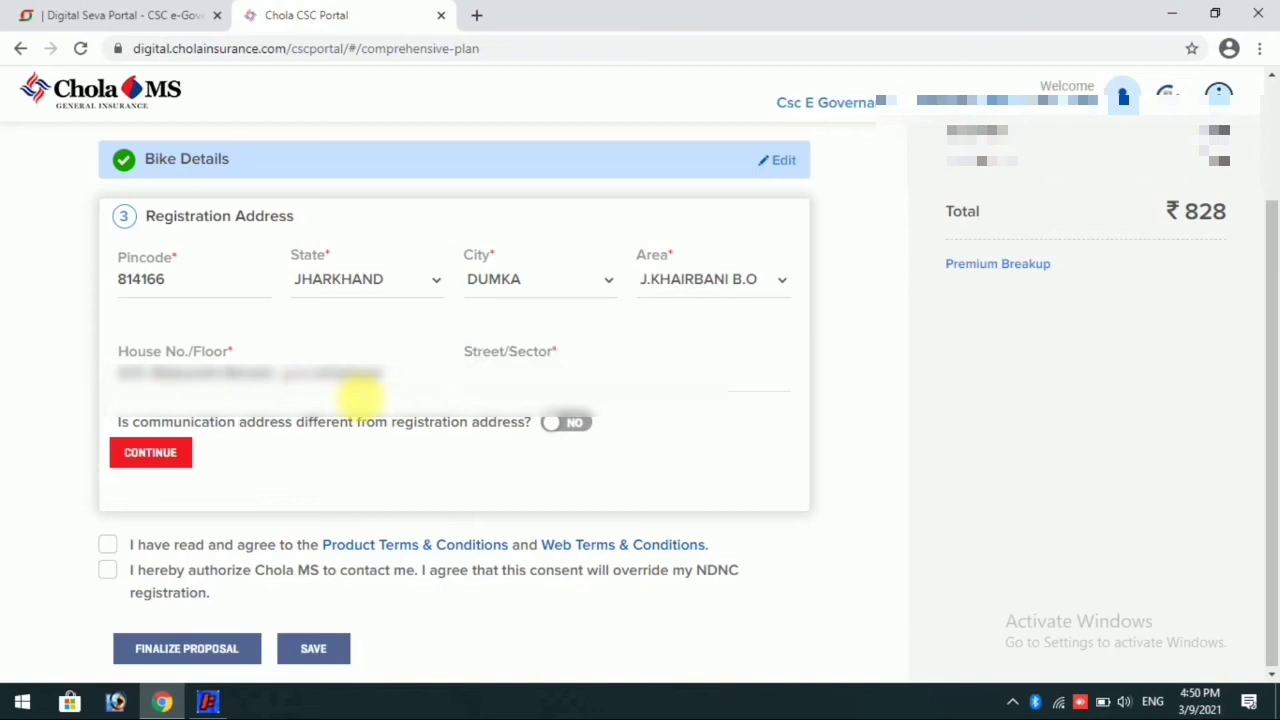
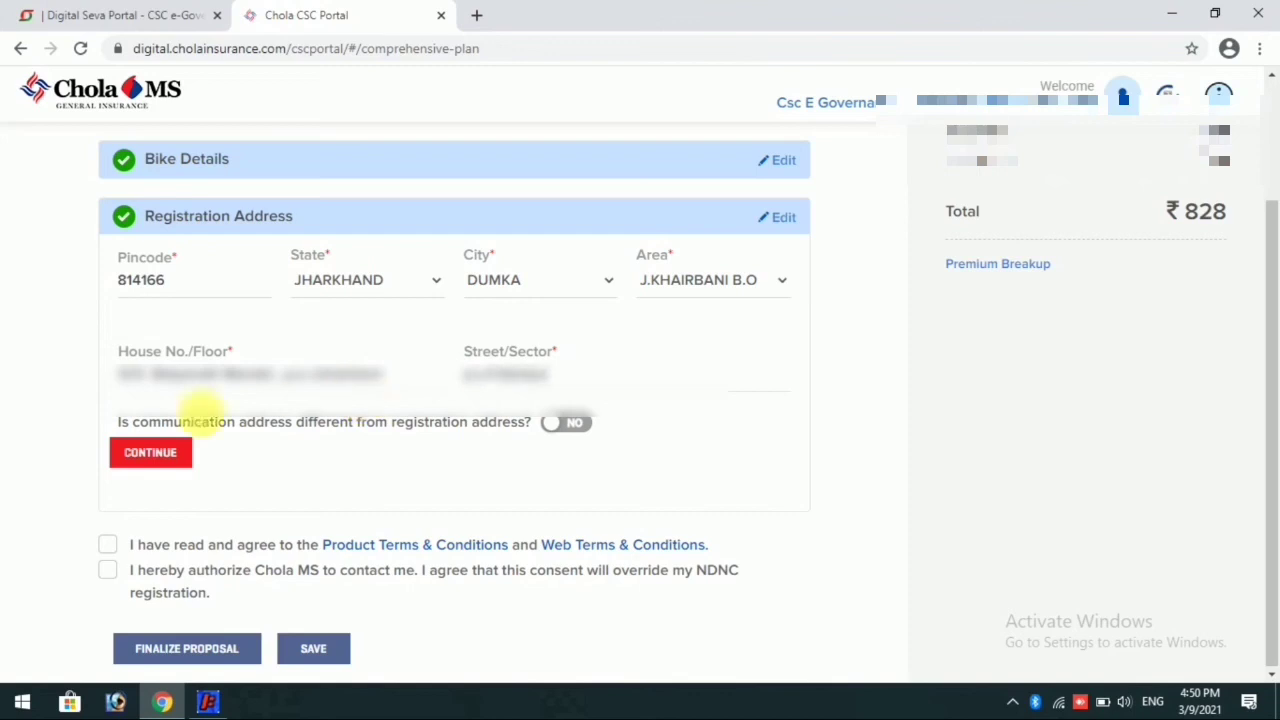
pyautogui.click(155, 455)
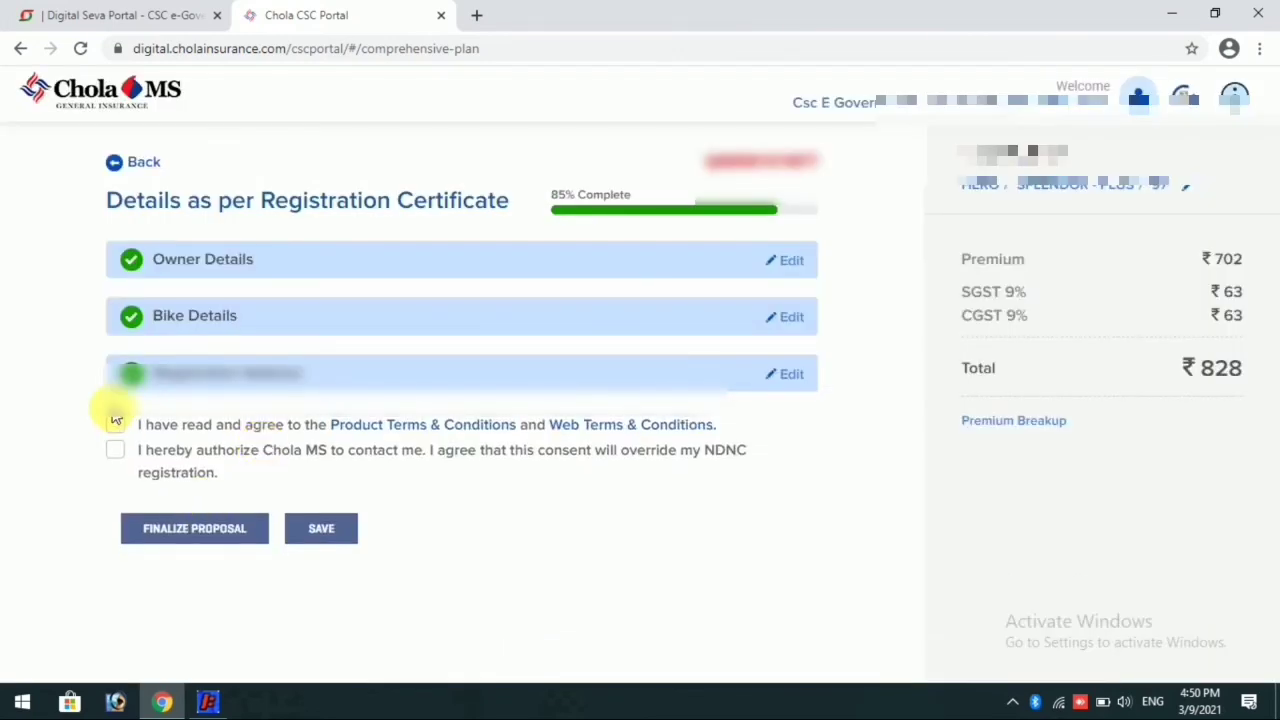
# Step: Accept the product and web terms, authorize Chola MS to contact the customer, and finalize the proposal
pyautogui.click(112, 425)
pyautogui.click(116, 450)
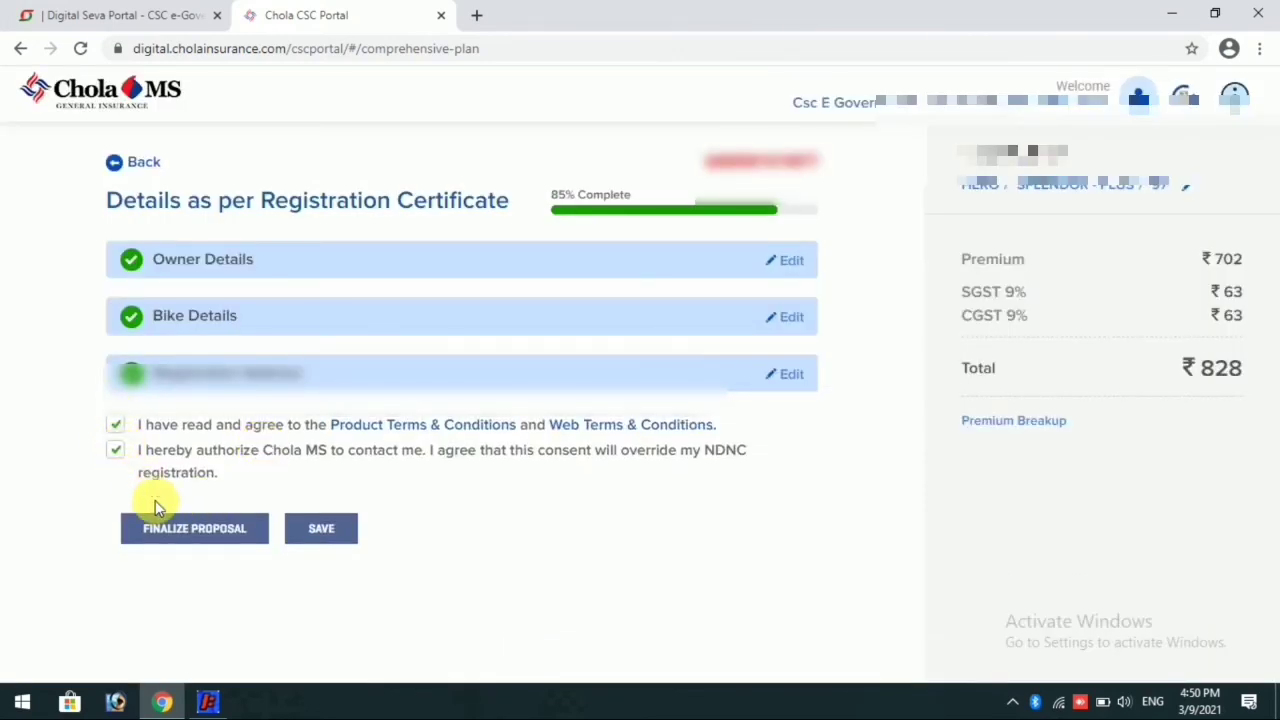
pyautogui.click(206, 540)
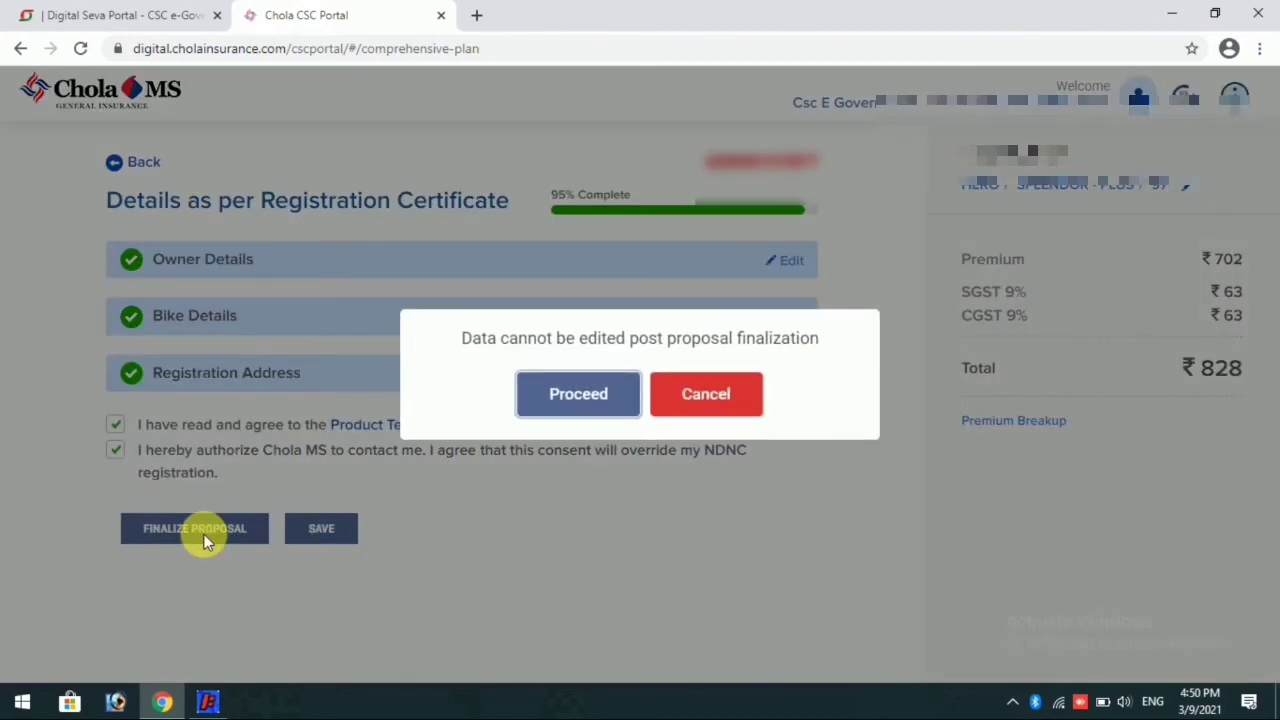
pyautogui.click(585, 390)
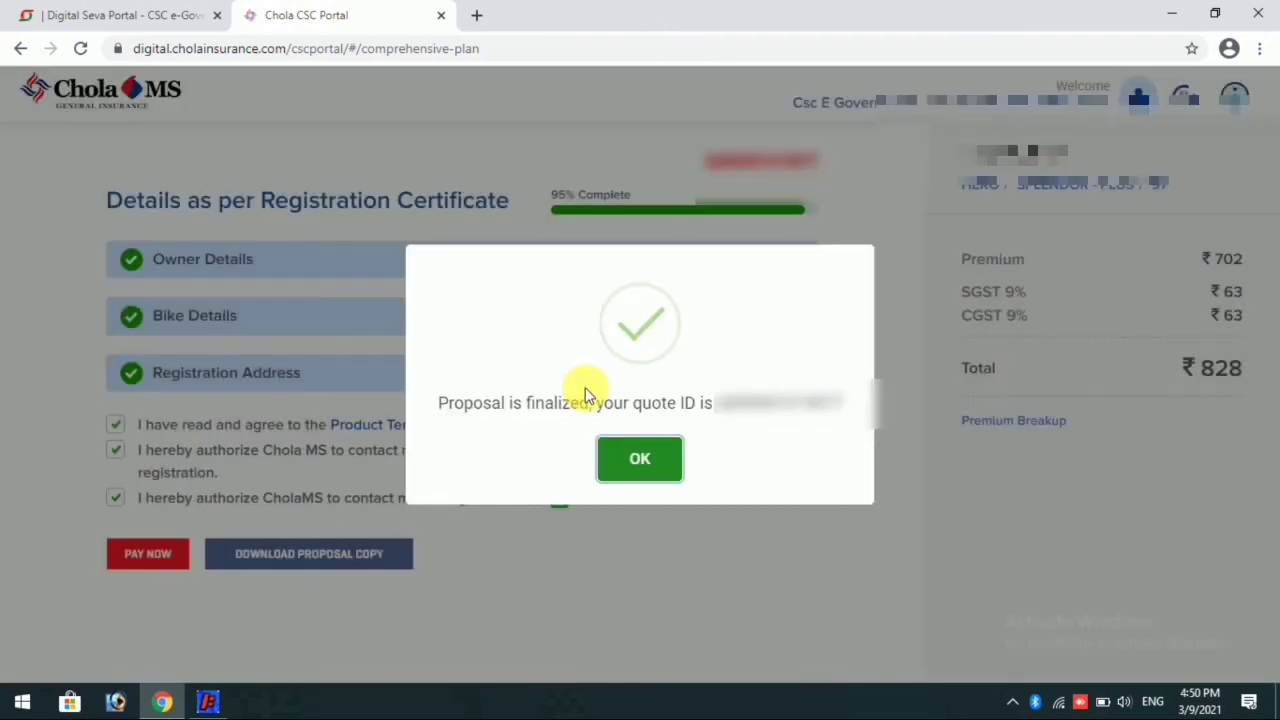
pyautogui.click(623, 443)
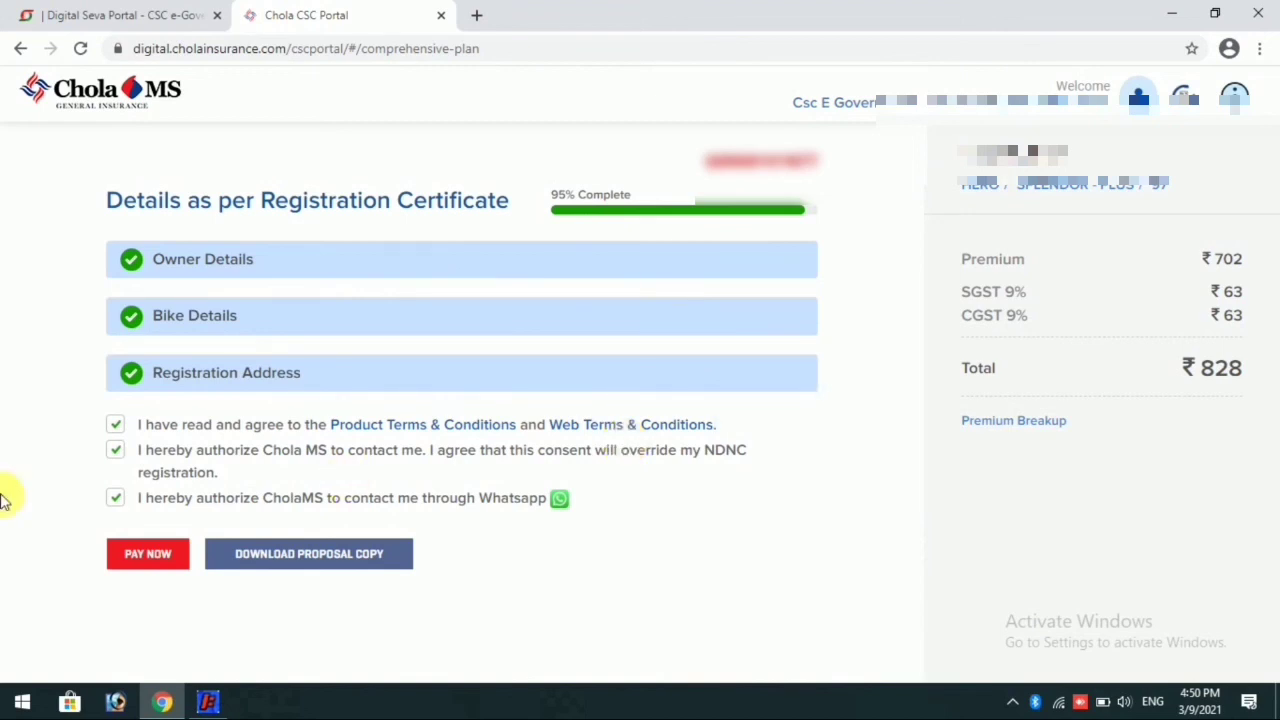
# Step: Withdraw the authorization for WhatsApp contact and proceed to pay for the policy
pyautogui.click(115, 497)
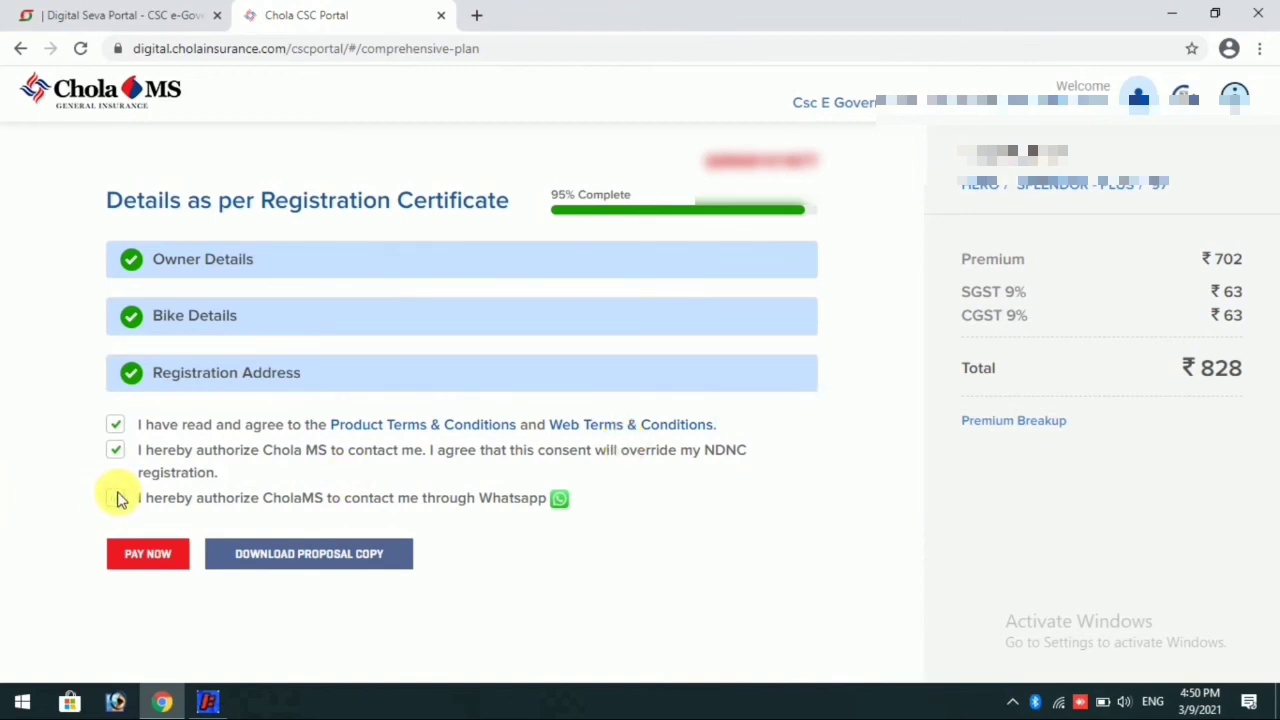
pyautogui.click(148, 556)
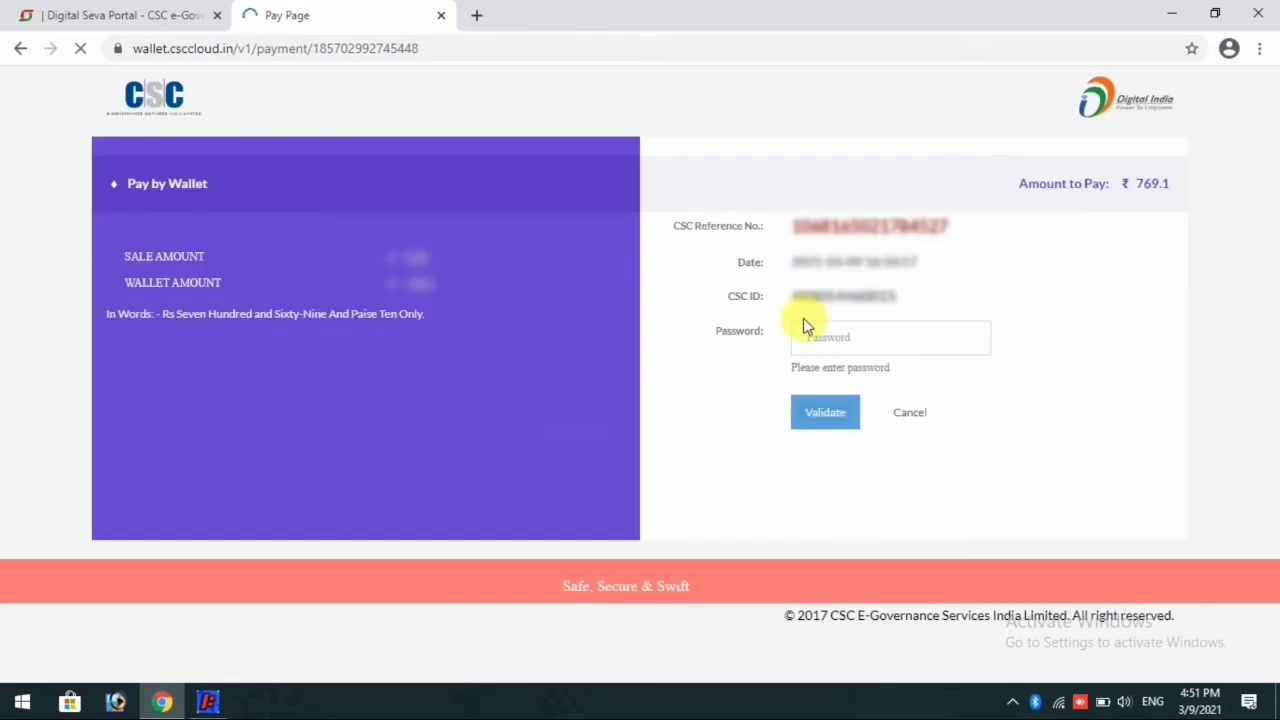
# Step: Enter the CSC account password on the Pay by Wallet page and validate it
pyautogui.click(866, 338)
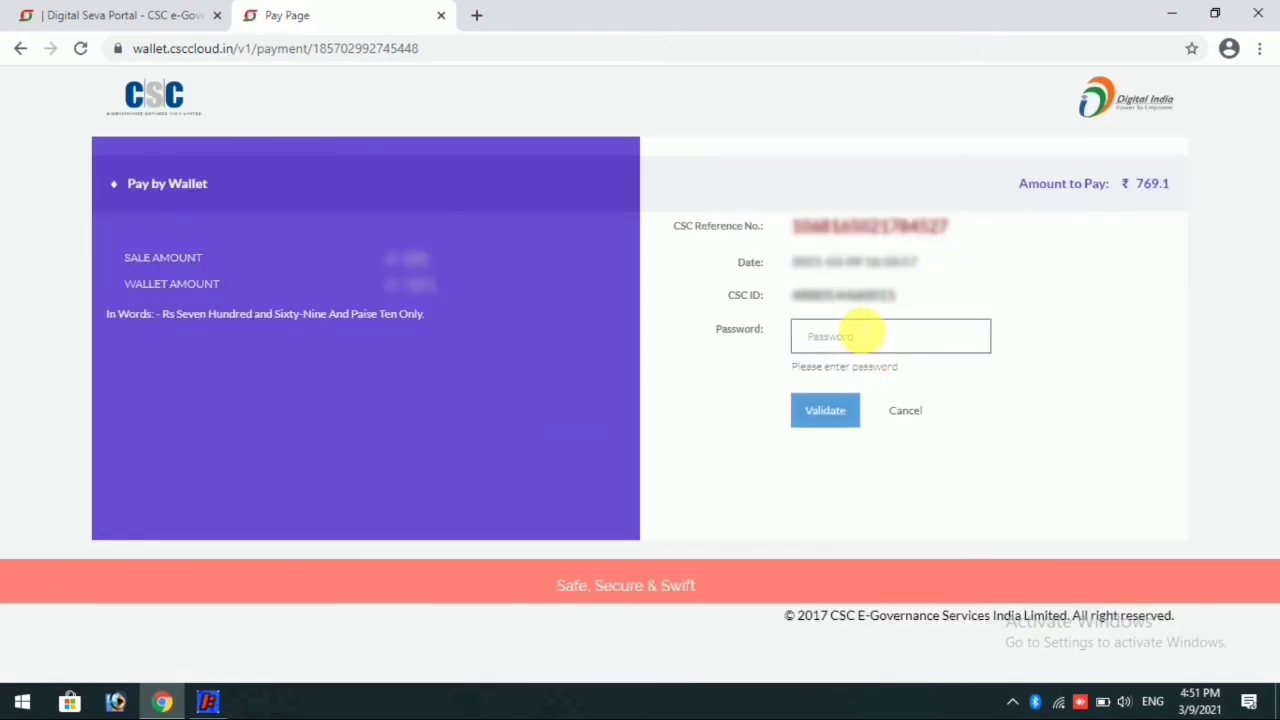
pyautogui.write('•••••••••')
pyautogui.press('Return')
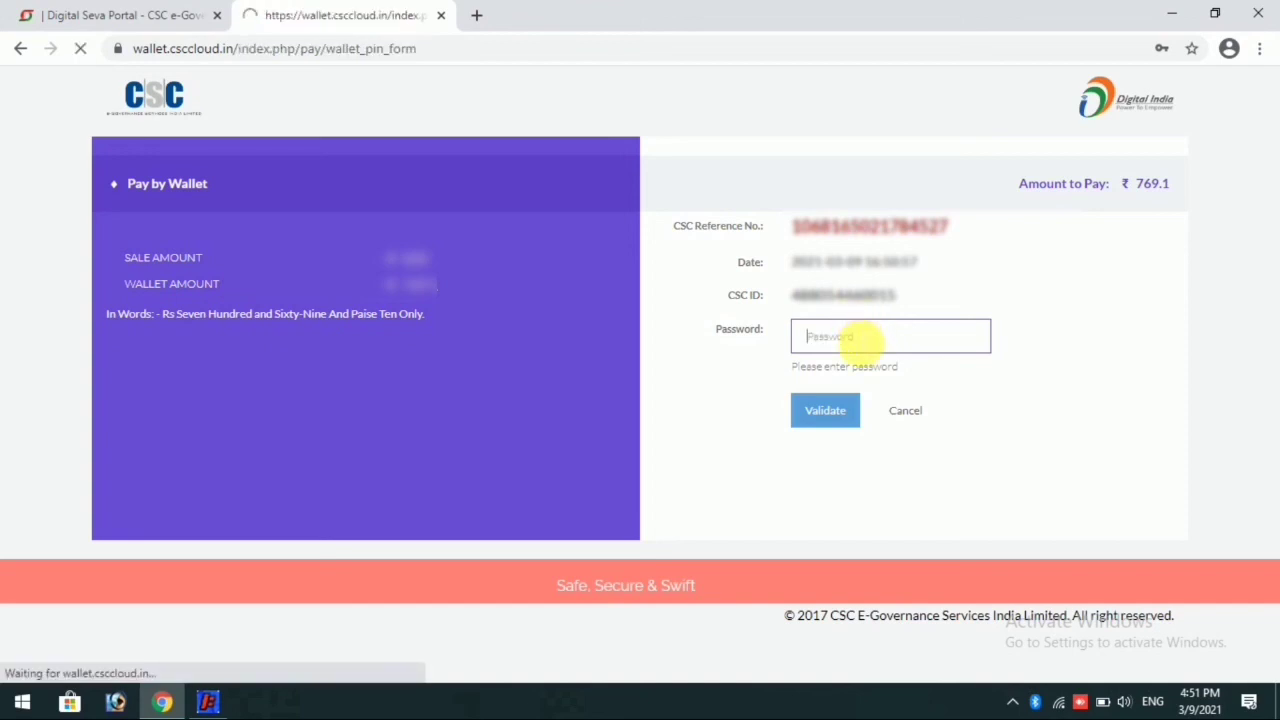
# Step: Enter the 6-digit wallet PIN and pay the premium from the CSC wallet
pyautogui.click(862, 344)
pyautogui.write('••••••')
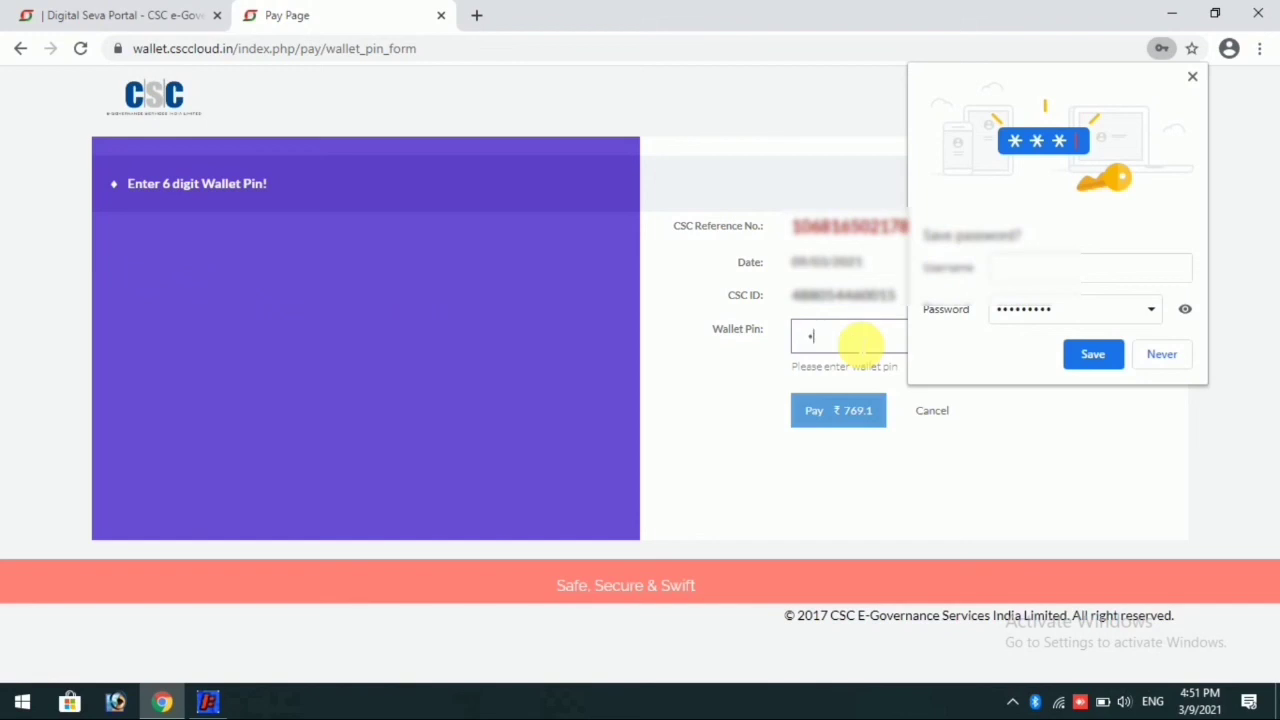
pyautogui.click(843, 414)
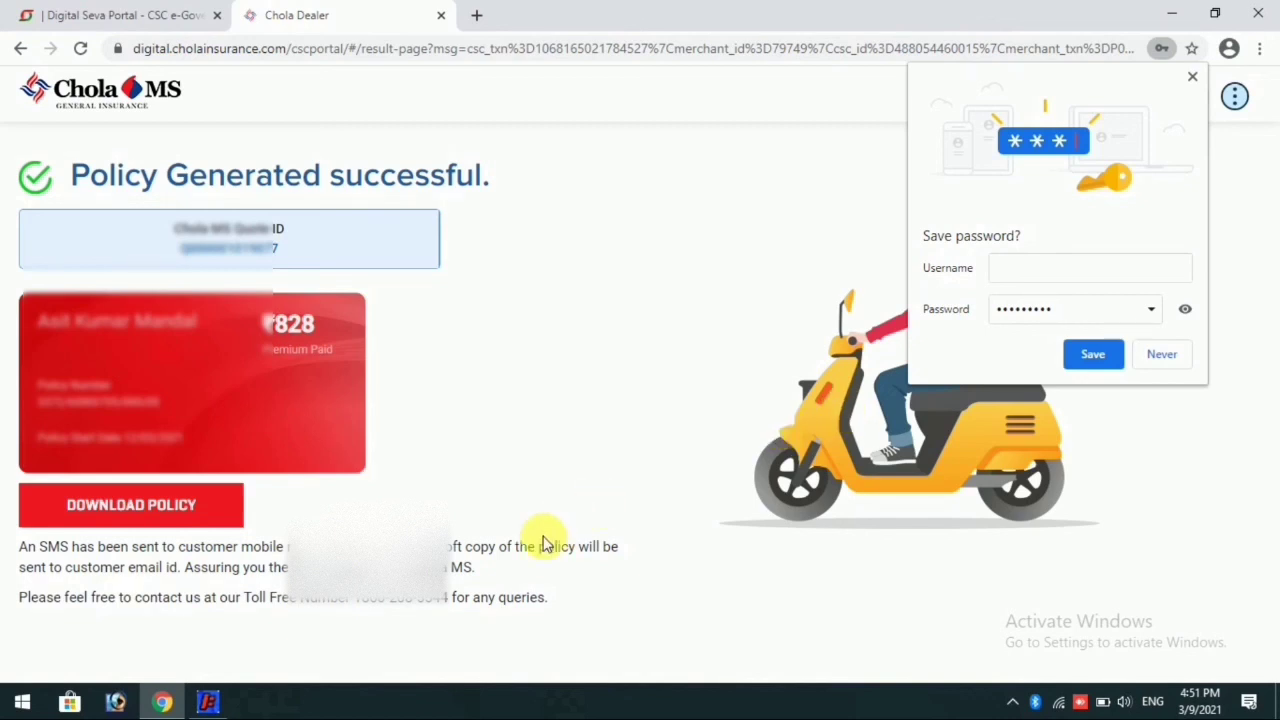
# Step: Download the generated insurance policy document
pyautogui.click(186, 506)
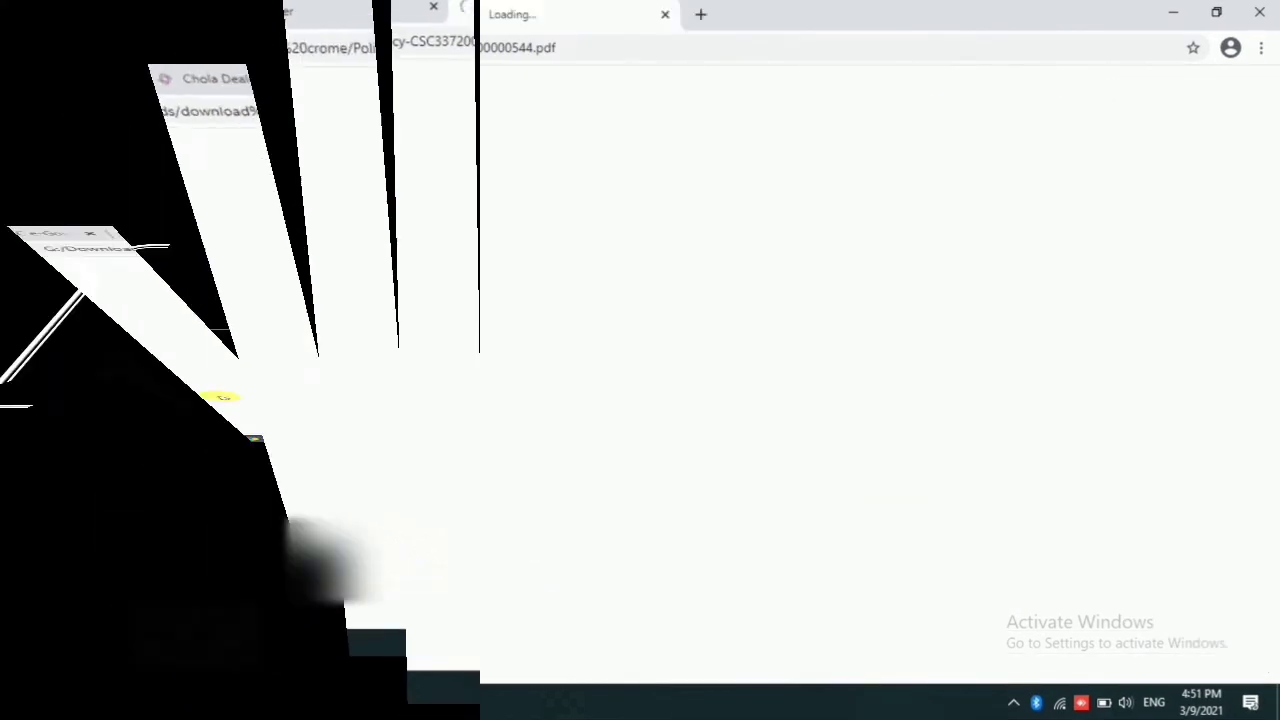